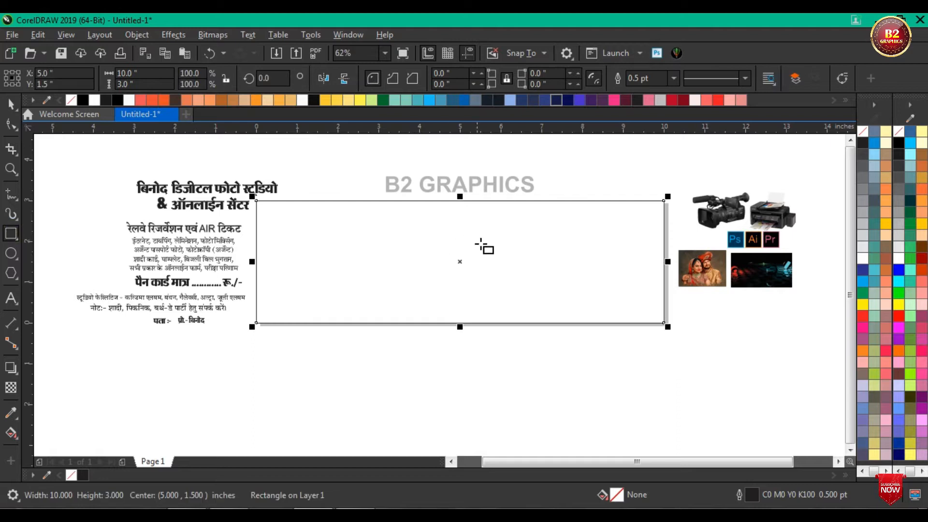
# Step: PowerClip the dark checkerboard-and-spheres image inside the 10 × 3 inch banner rectangle
pyautogui.click(11, 104)
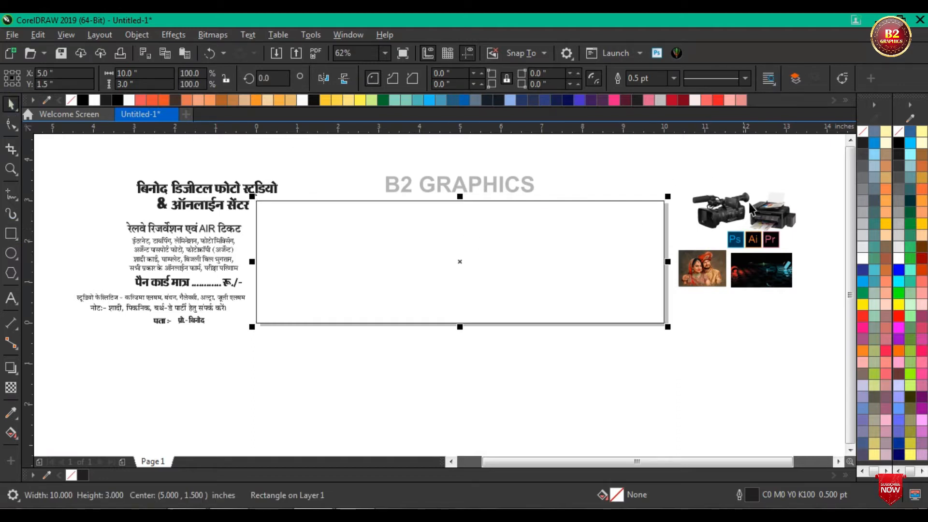
pyautogui.click(777, 176)
pyautogui.click(773, 281)
pyautogui.moveTo(761, 278); pyautogui.dragTo(719, 364)
pyautogui.rightClick(720, 364)
pyautogui.click(777, 298)
pyautogui.click(495, 287)
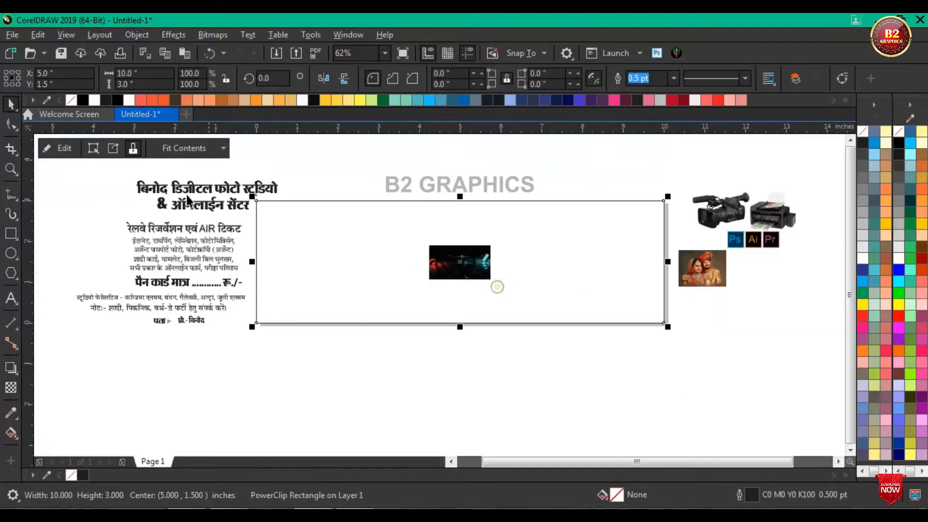
# Step: Edit the PowerClip contents, enlarge the background image until it covers the whole banner, and finish editing
pyautogui.click(75, 150)
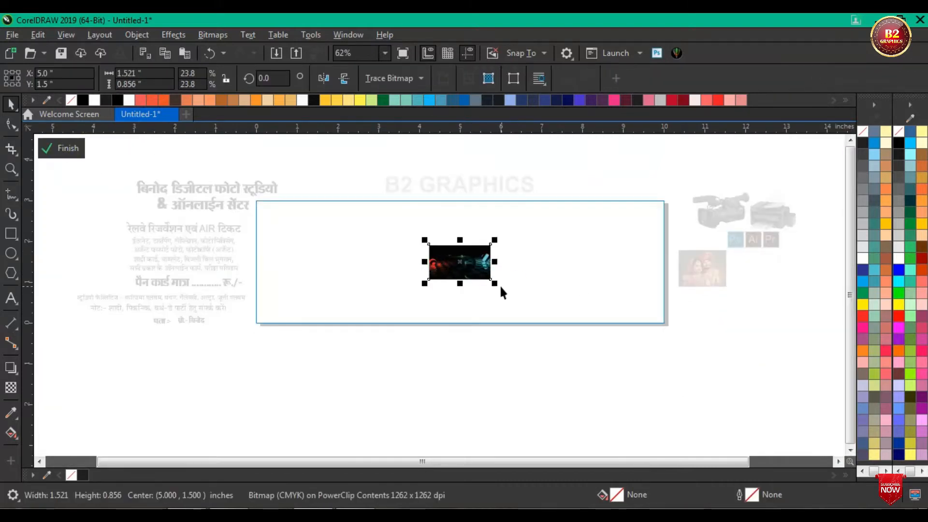
pyautogui.moveTo(495, 284); pyautogui.dragTo(675, 386)
pyautogui.keyDown('ctrl'); pyautogui.click(733, 350); pyautogui.keyUp('ctrl')
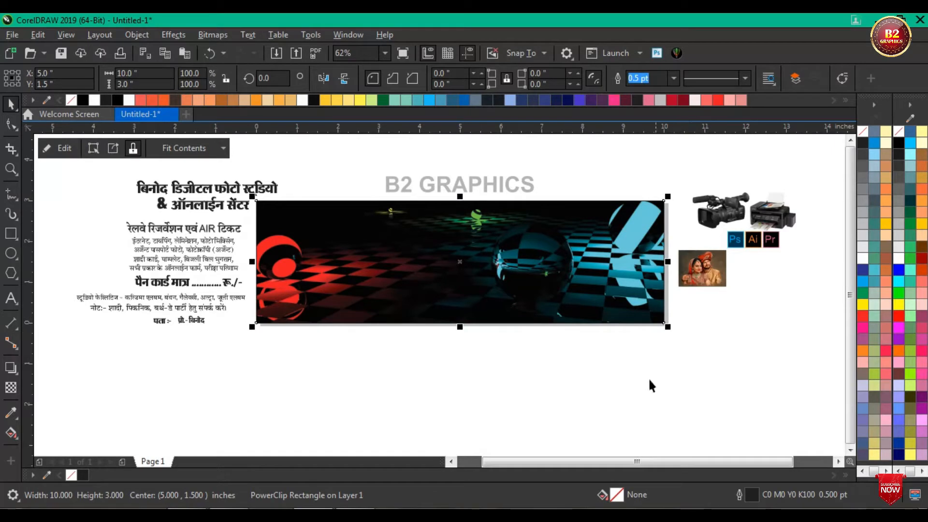
pyautogui.scroll(-2, 521, 306)
pyautogui.scroll(2, 512, 261)
pyautogui.click(594, 172)
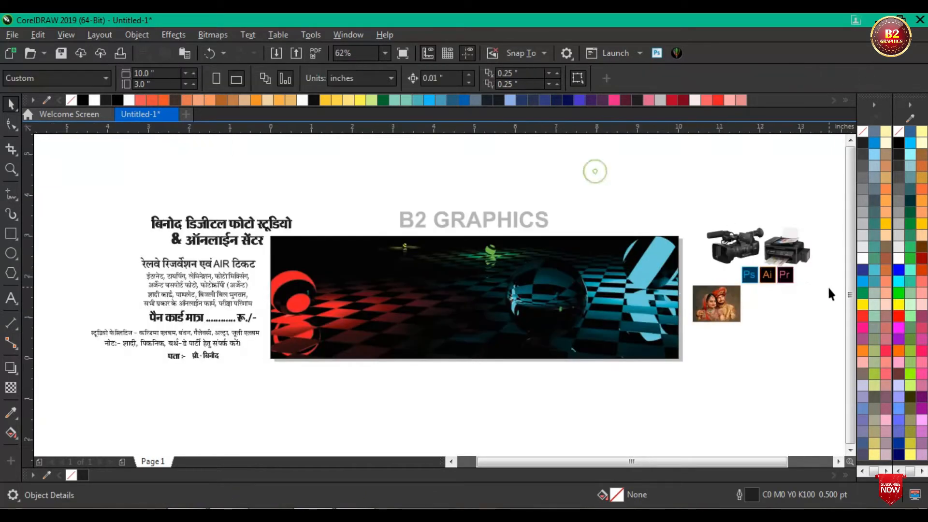
# Step: Move the Ps, Ai and Pr logo group onto the banner and centre it horizontally on the page
pyautogui.moveTo(716, 241); pyautogui.dragTo(713, 245)
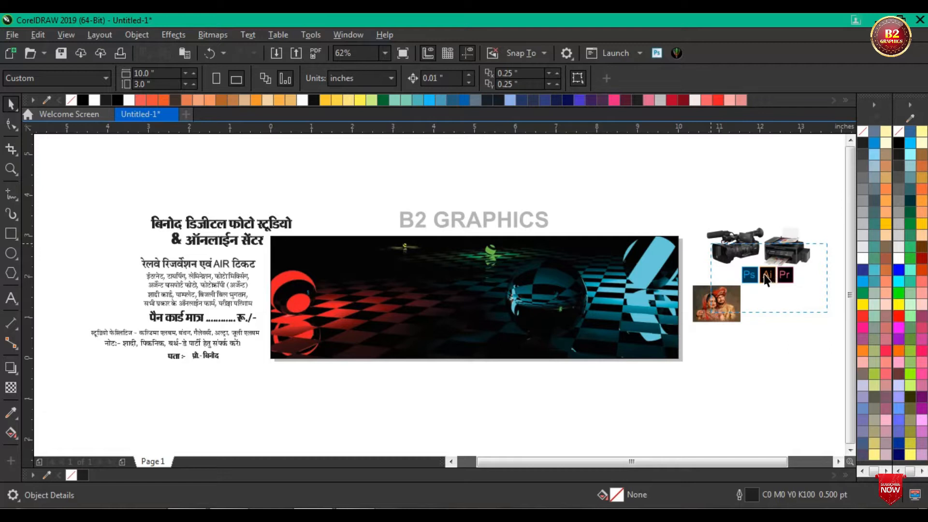
pyautogui.moveTo(769, 276); pyautogui.dragTo(471, 266)
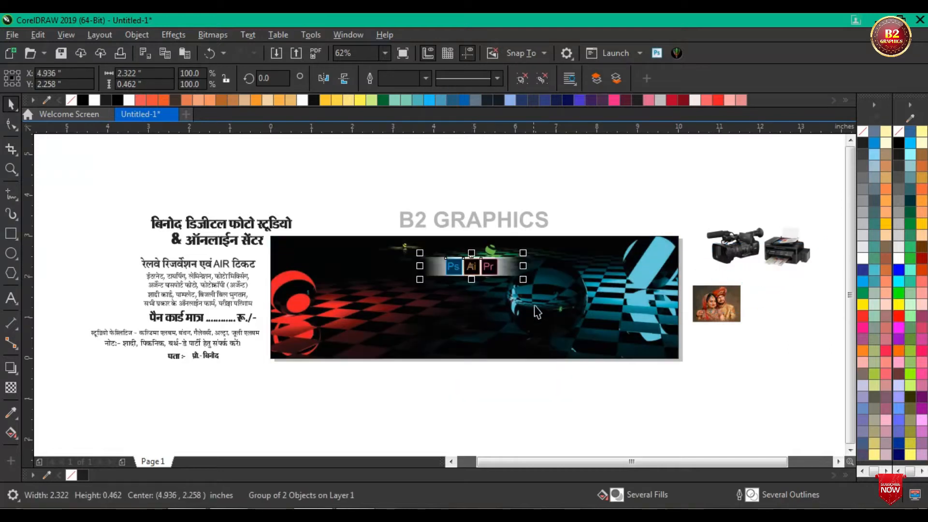
pyautogui.press('c')
pyautogui.click(530, 183)
# Step: Move the logo group straight up to just below the banner's upper edge
pyautogui.moveTo(379, 203); pyautogui.dragTo(593, 306)
pyautogui.scroll(2, 515, 258)
pyautogui.scroll(-1, 435, 261)
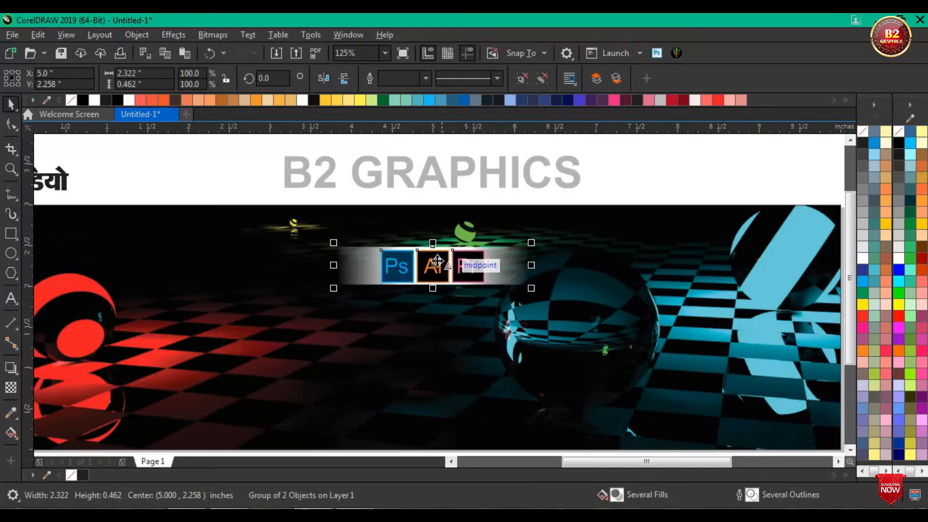
pyautogui.scroll(1, 406, 253)
pyautogui.moveTo(457, 269); pyautogui.dragTo(457, 218)
pyautogui.scroll(-3, 458, 217)
pyautogui.click(464, 177)
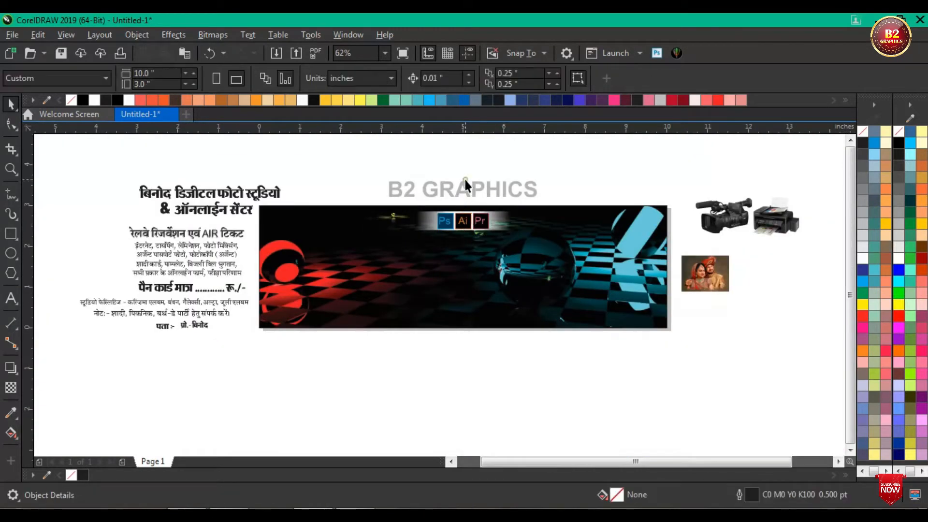
pyautogui.scroll(2, 314, 289)
pyautogui.scroll(-2, 307, 275)
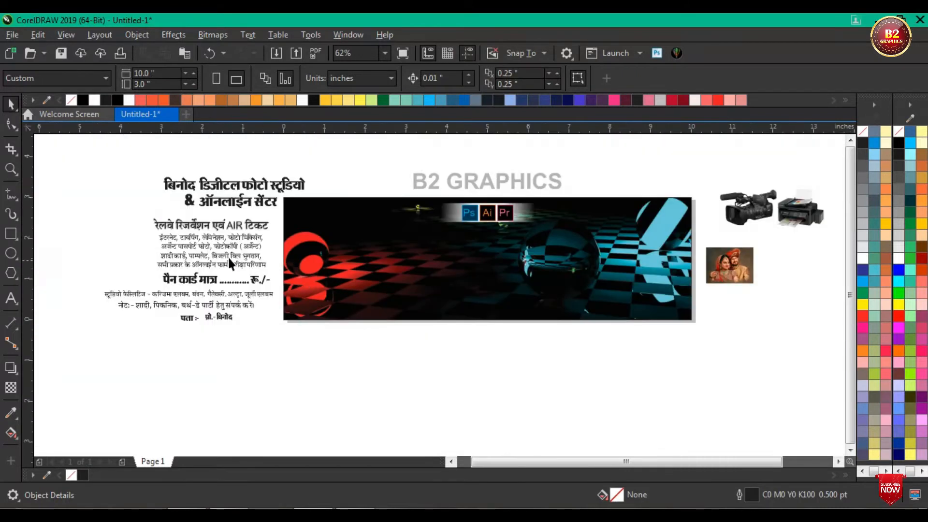
# Step: Draw a rectangle about 2.78 × 1.65 inches over the banner's lower-left corner
pyautogui.click(10, 233)
pyautogui.moveTo(303, 249); pyautogui.dragTo(409, 314)
pyautogui.scroll(3, 310, 269)
pyautogui.moveTo(304, 288); pyautogui.dragTo(285, 288)
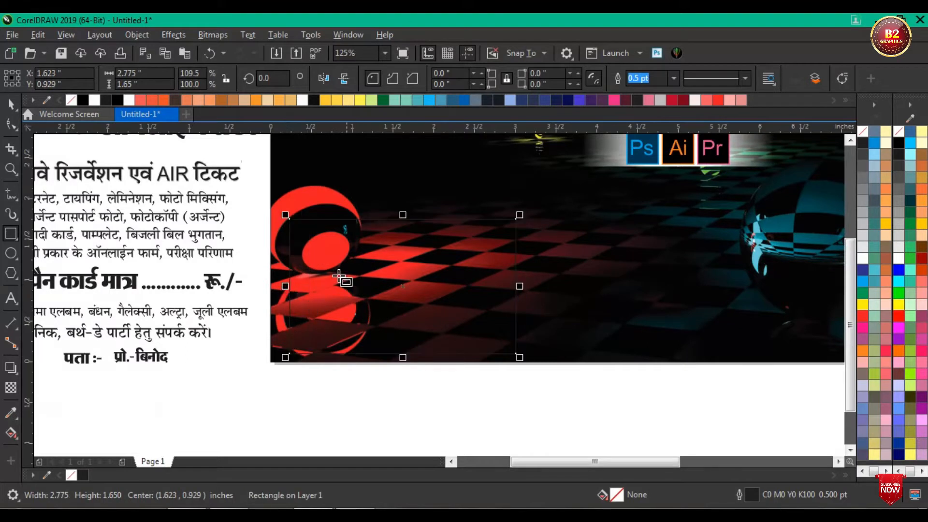
# Step: Give the rectangle a vertical fountain fill from red above to orange below, shifting its midpoint towards the orange end
pyautogui.click(14, 434)
pyautogui.click(65, 435)
pyautogui.moveTo(394, 223); pyautogui.dragTo(393, 353)
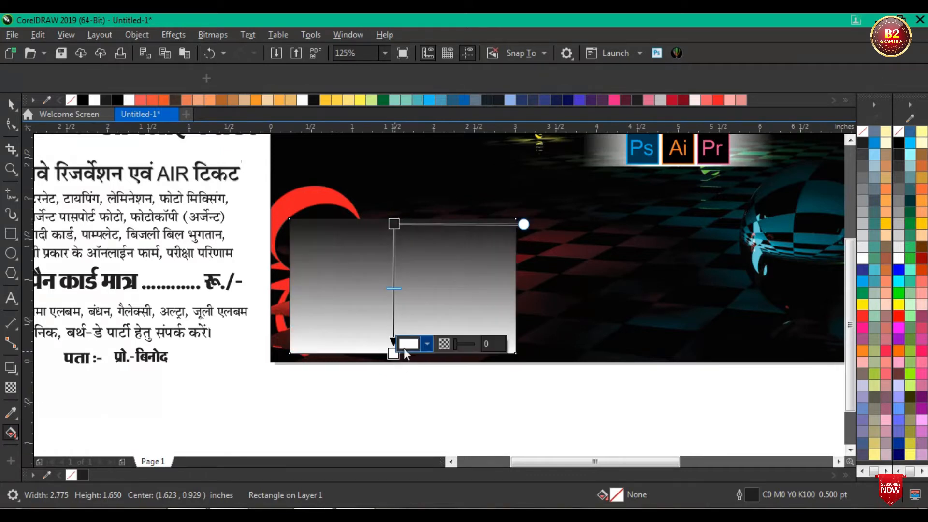
pyautogui.click(863, 349)
pyautogui.click(393, 226)
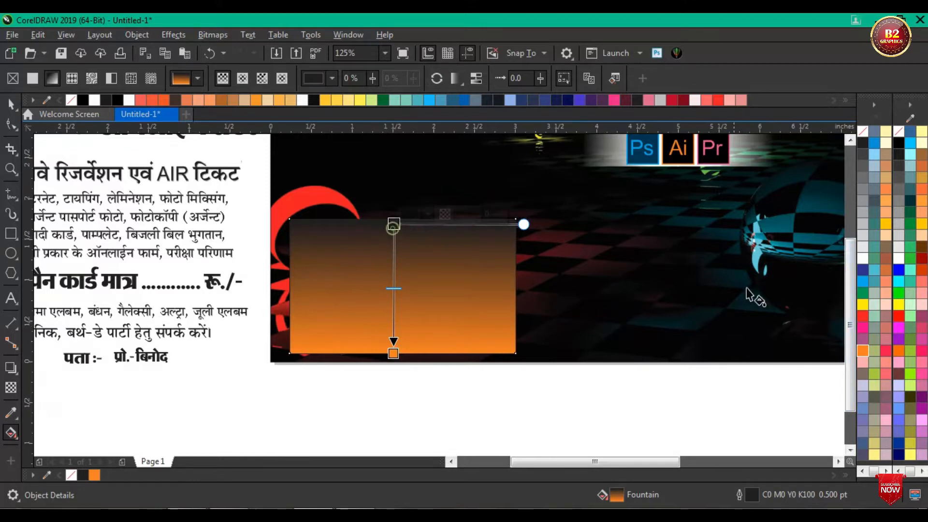
pyautogui.click(863, 316)
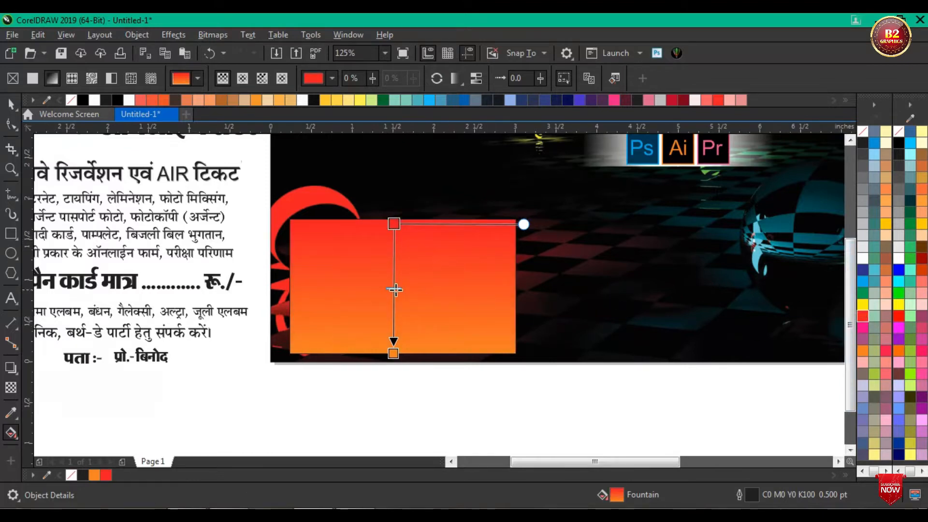
pyautogui.moveTo(395, 294)
pyautogui.mouseDown()
pyautogui.moveTo(398, 331)
pyautogui.moveTo(395, 305)
pyautogui.mouseUp()
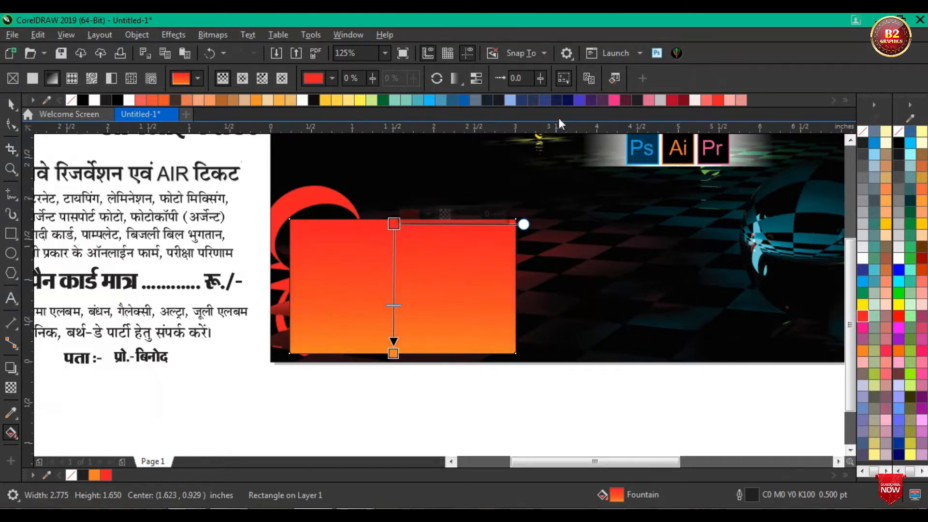
pyautogui.click(10, 104)
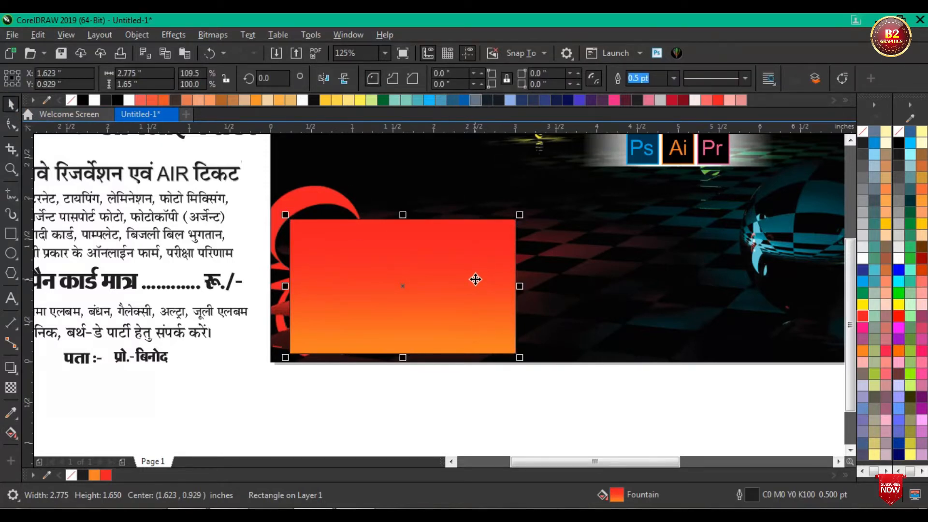
# Step: Enlarge the gradient rectangle about its centre to about 2.96 × 1.76 inches and remove its outline
pyautogui.moveTo(520, 215); pyautogui.dragTo(530, 209)
pyautogui.scroll(3, 526, 213)
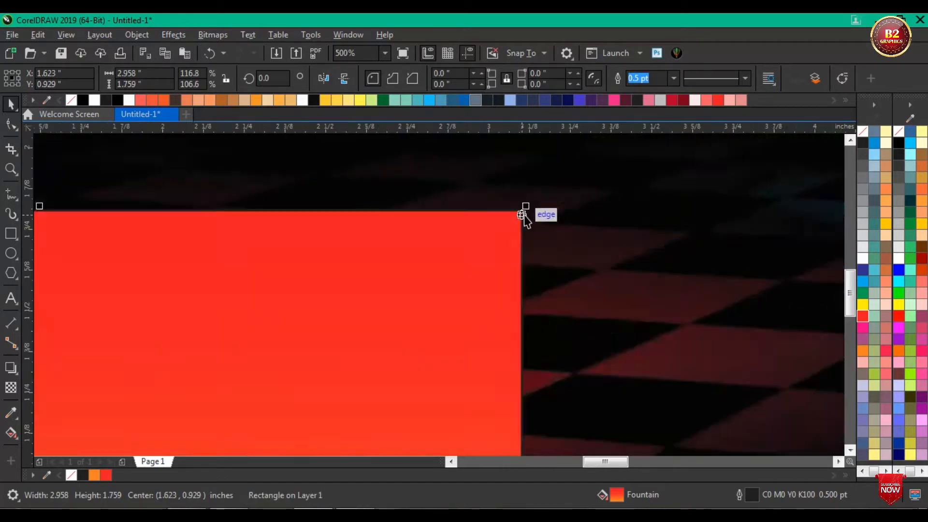
pyautogui.rightClick(864, 130)
pyautogui.scroll(-3, 654, 211)
pyautogui.scroll(1, 472, 216)
pyautogui.scroll(-1, 477, 227)
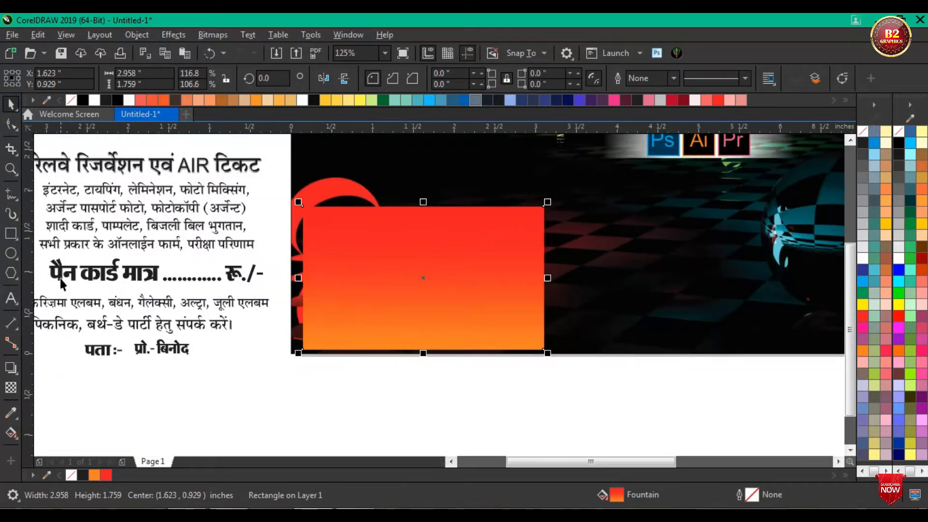
# Step: Apply an inward contour to the gradient rectangle and break the contour apart into a separate inner rectangle
pyautogui.click(18, 369)
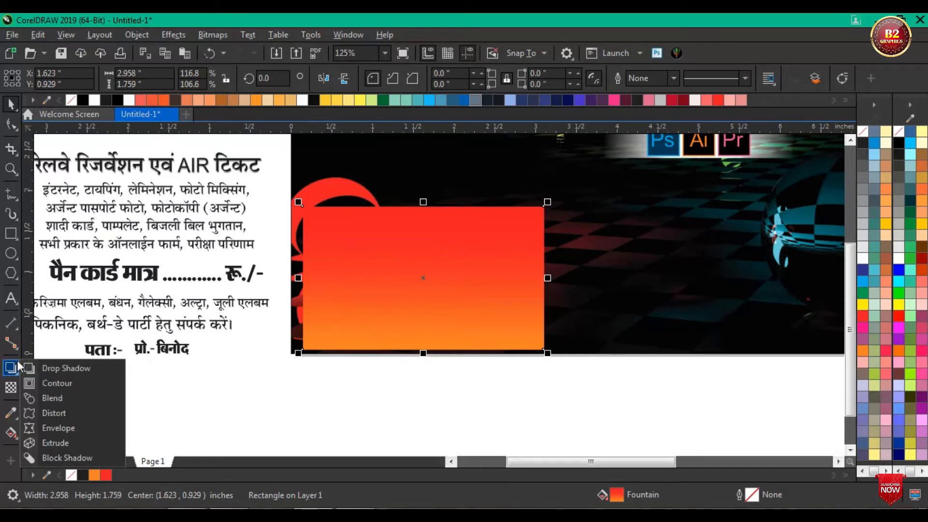
pyautogui.click(58, 381)
pyautogui.moveTo(538, 212); pyautogui.dragTo(533, 222)
pyautogui.rightClick(485, 240)
pyautogui.click(491, 248)
pyautogui.click(316, 361)
# Step: Fill the inner rectangle with rich black, C100 M100 Y100 K100
pyautogui.click(440, 317)
pyautogui.click(862, 142)
pyautogui.doubleClick(616, 495)
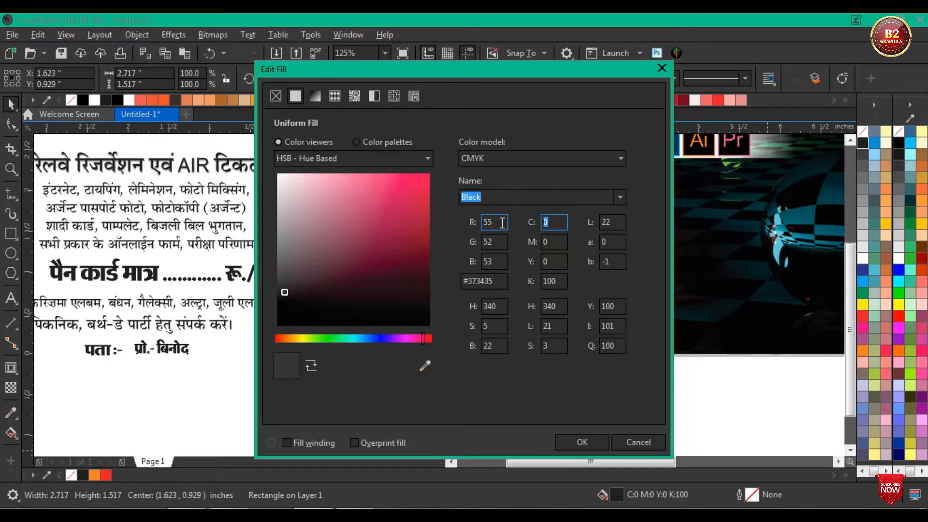
pyautogui.write('100')
pyautogui.press('Tab')
pyautogui.write('100')
pyautogui.press('Tab')
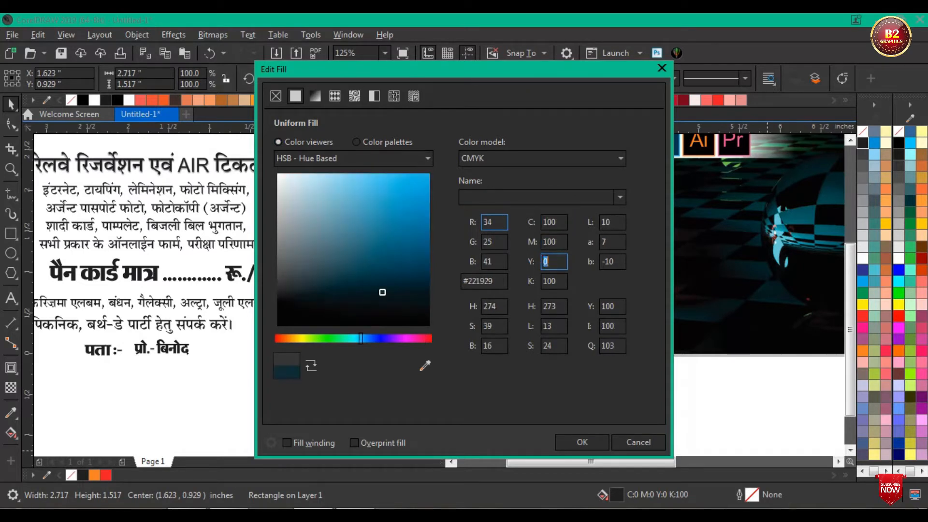
pyautogui.write('100')
pyautogui.press('Tab')
pyautogui.write('10')
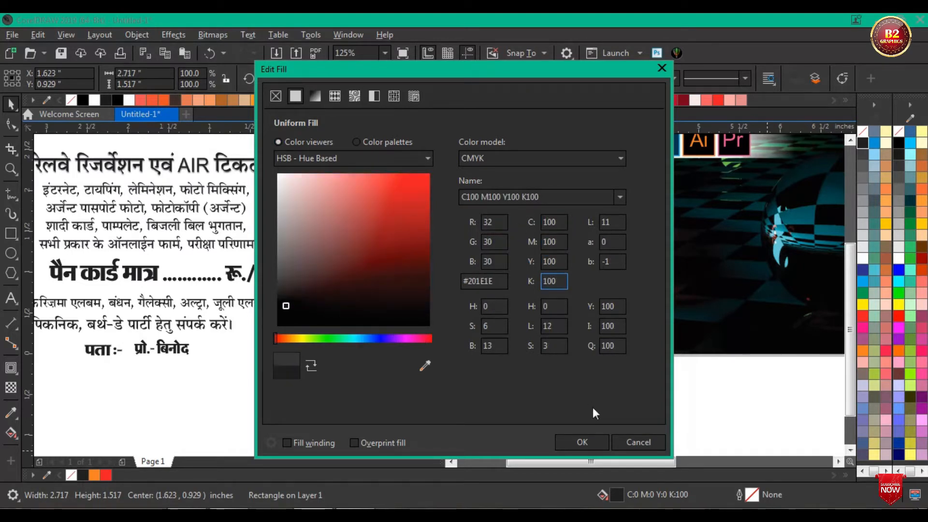
pyautogui.click(577, 443)
pyautogui.click(488, 377)
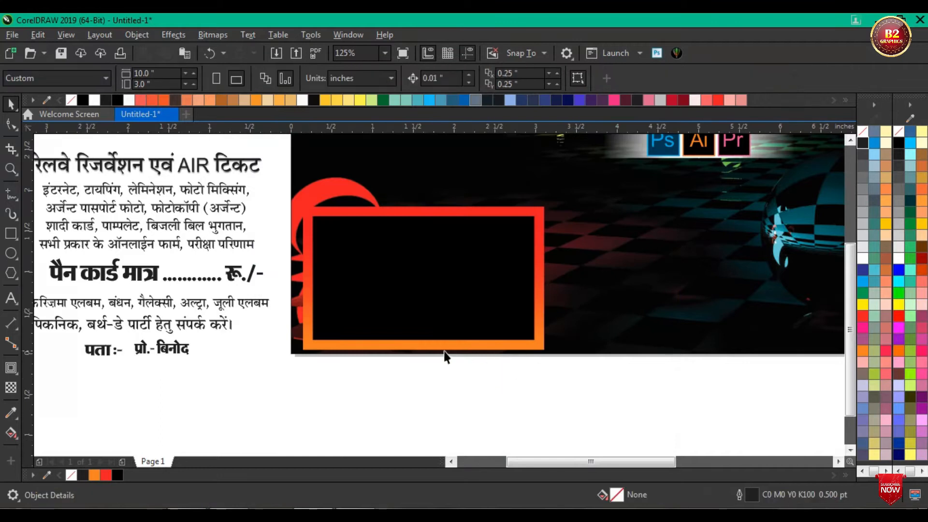
# Step: Enlarge the black inner rectangle about its centre to about 2.83 × 1.58 inches, thinning the gradient frame
pyautogui.scroll(-1, 429, 327)
pyautogui.scroll(1, 428, 328)
pyautogui.click(428, 328)
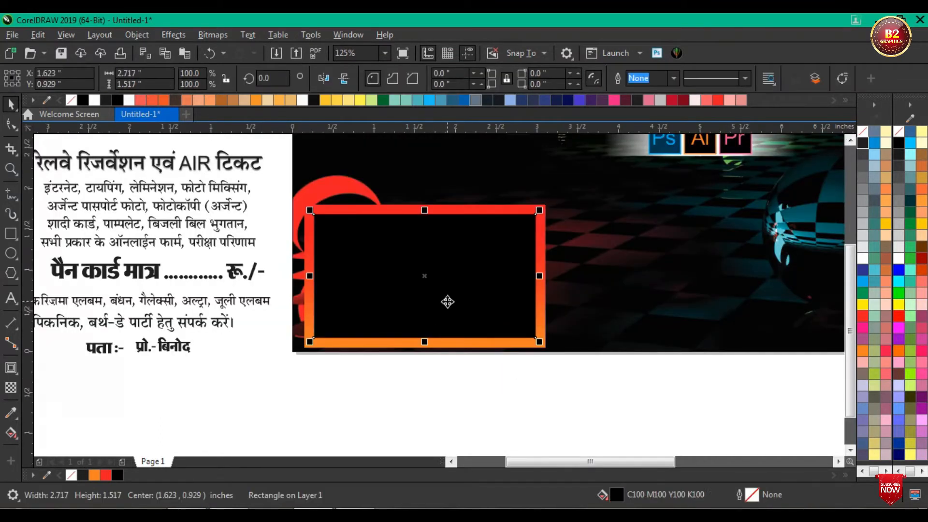
pyautogui.scroll(1, 505, 323)
pyautogui.moveTo(567, 355); pyautogui.dragTo(580, 366)
pyautogui.scroll(-1, 486, 396)
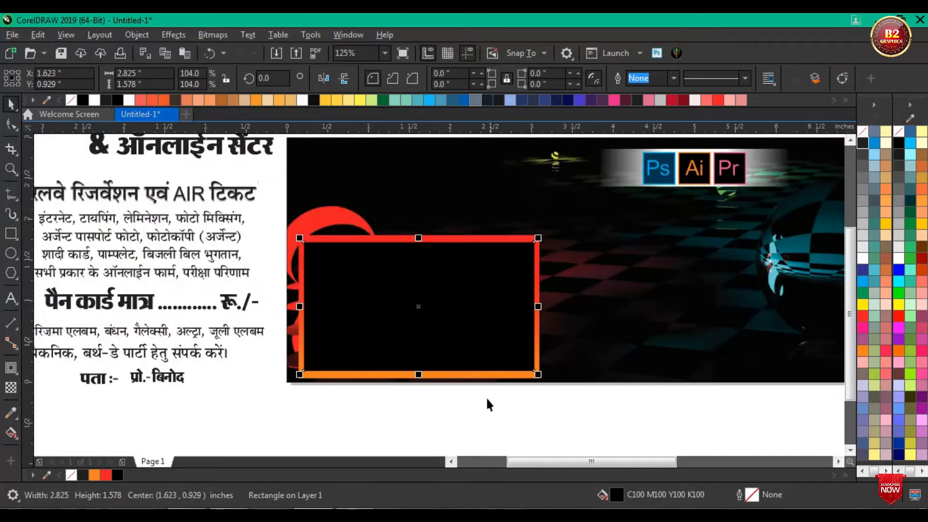
pyautogui.click(454, 403)
pyautogui.scroll(1, 415, 350)
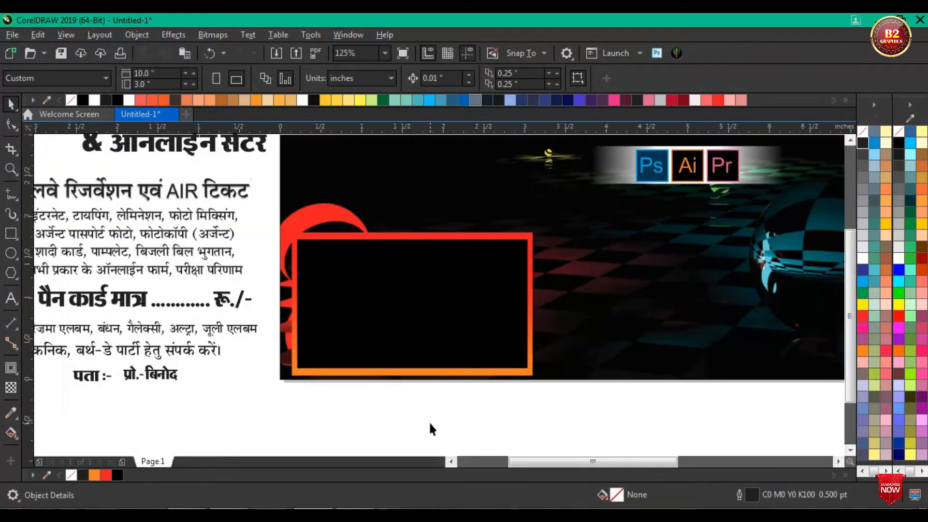
# Step: Draw a rectangle about 2.92 × 0.43 inches below the banner, aligned with the framed box and matching its width
pyautogui.click(11, 233)
pyautogui.moveTo(313, 408); pyautogui.dragTo(529, 443)
pyautogui.moveTo(421, 425)
pyautogui.mouseDown()
pyautogui.moveTo(402, 406)
pyautogui.moveTo(410, 406)
pyautogui.moveTo(401, 408)
pyautogui.mouseUp()
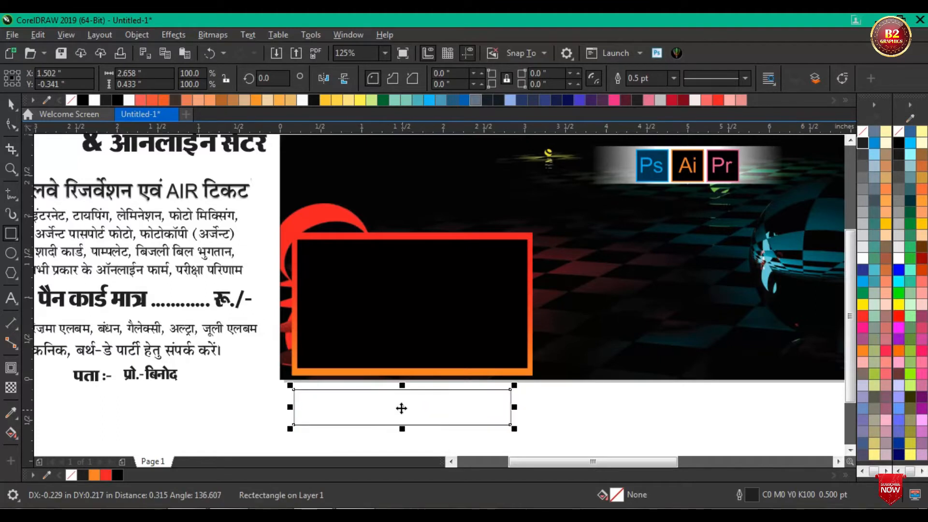
pyautogui.scroll(1, 503, 413)
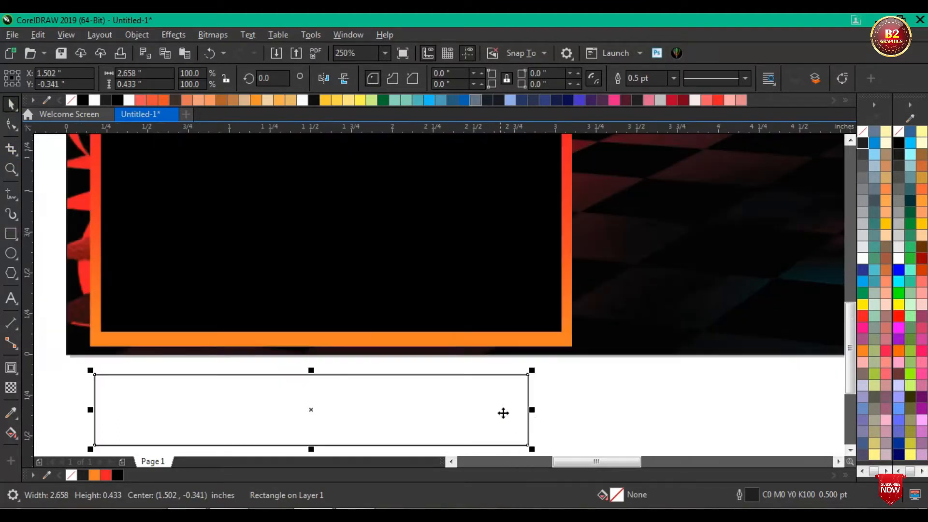
pyautogui.moveTo(530, 409); pyautogui.dragTo(573, 409)
pyautogui.scroll(-1, 485, 371)
# Step: Round only the upper-left and lower-right corners of the new rectangle to about 0.217 inches with the Shape tool
pyautogui.click(11, 125)
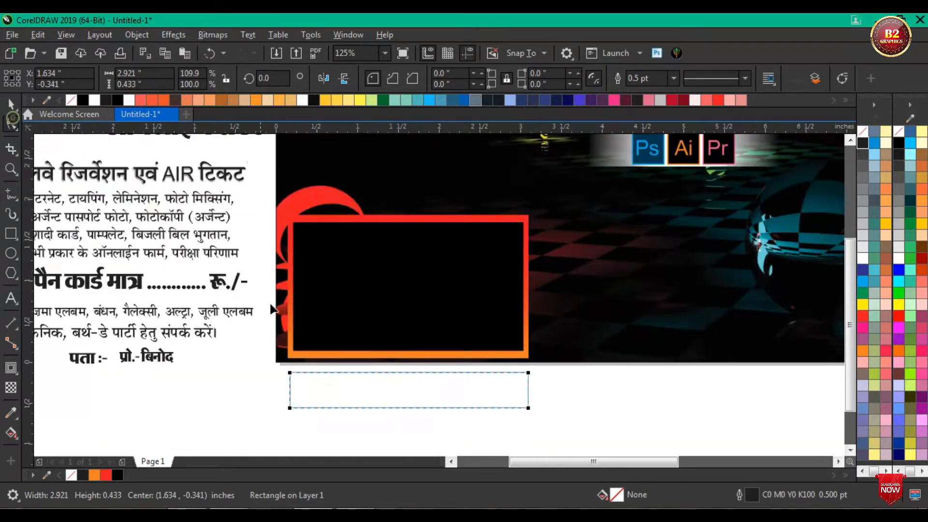
pyautogui.scroll(1, 324, 400)
pyautogui.moveTo(259, 347); pyautogui.dragTo(297, 368)
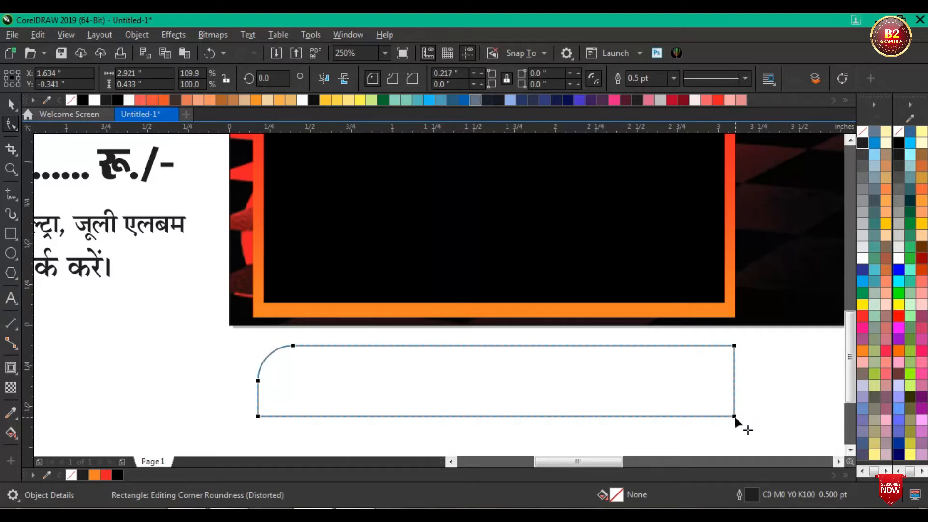
pyautogui.moveTo(733, 415); pyautogui.dragTo(690, 387)
pyautogui.press('space')
# Step: Apply a vertical red-to-orange fountain fill to the rounded bar and shift its midpoint towards the orange end
pyautogui.click(11, 432)
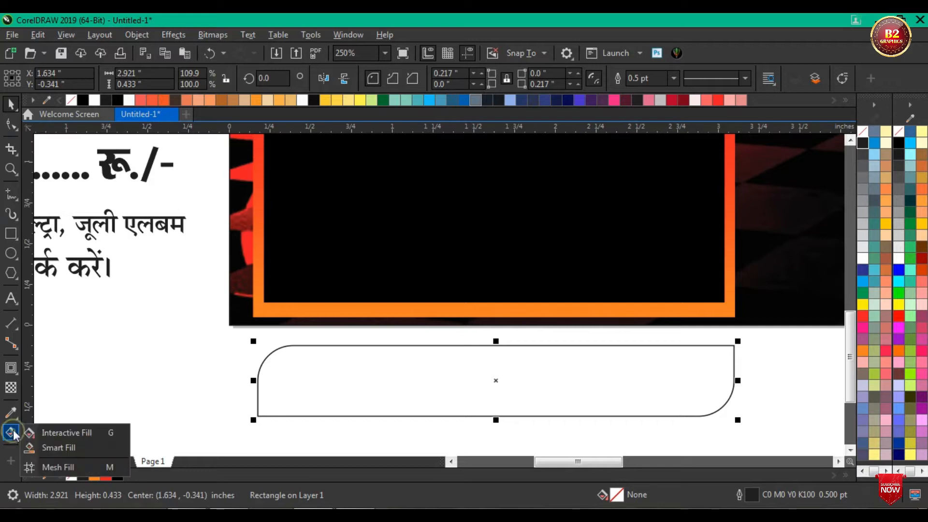
pyautogui.click(53, 431)
pyautogui.scroll(2, 494, 379)
pyautogui.moveTo(480, 305); pyautogui.dragTo(480, 445)
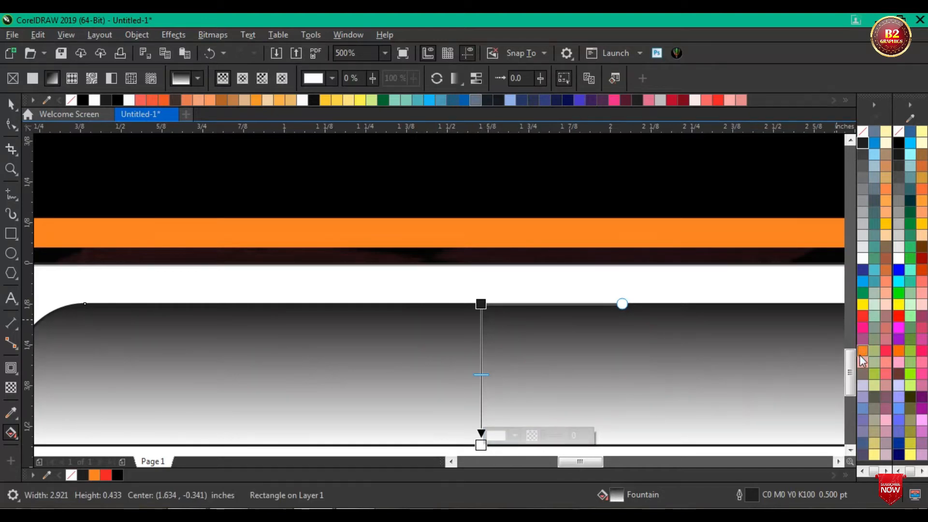
pyautogui.click(861, 353)
pyautogui.click(480, 304)
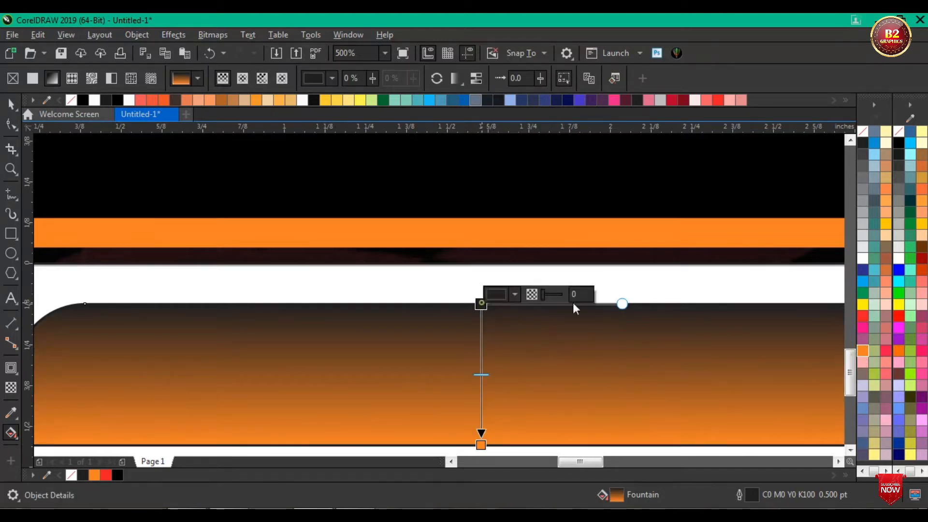
pyautogui.click(862, 316)
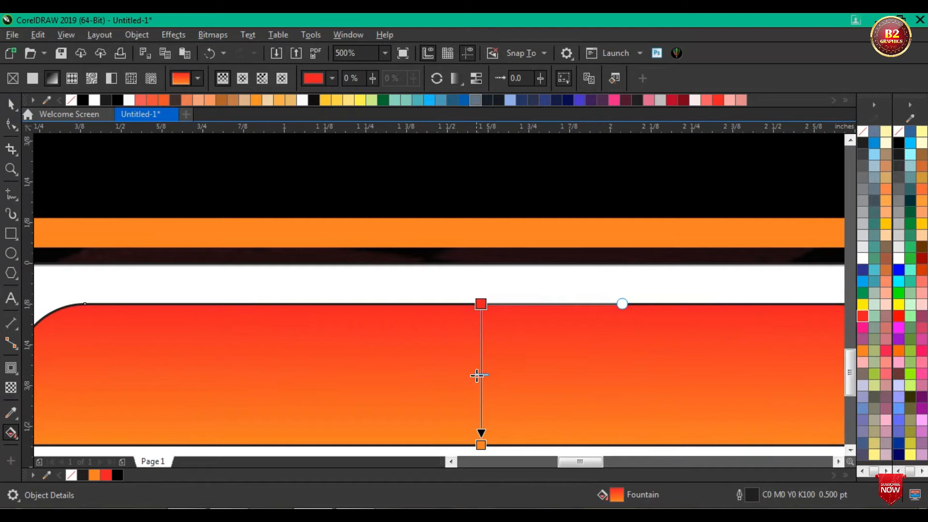
pyautogui.moveTo(478, 407); pyautogui.dragTo(482, 397)
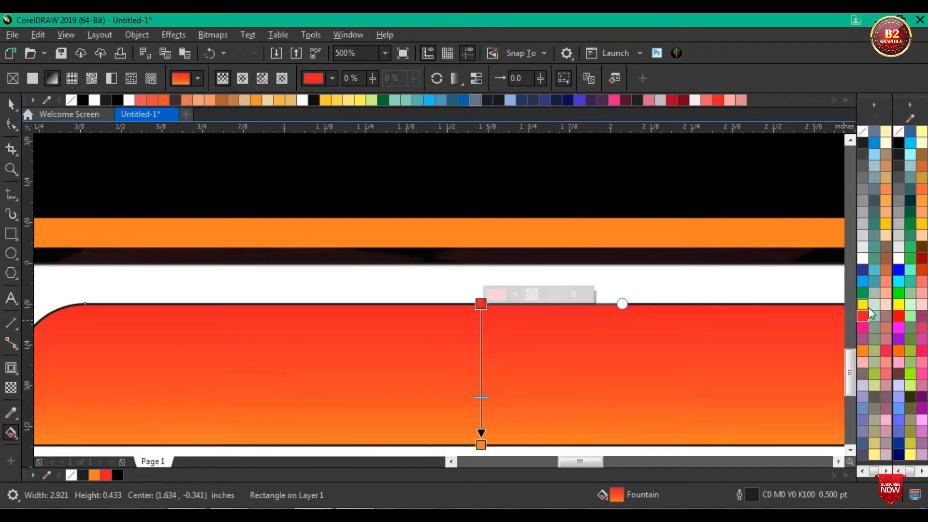
# Step: Try orange as the start colour of the bar's gradient, undo it, and try C1 M76 Y100 K0 as its end colour
pyautogui.moveTo(860, 349); pyautogui.dragTo(835, 378)
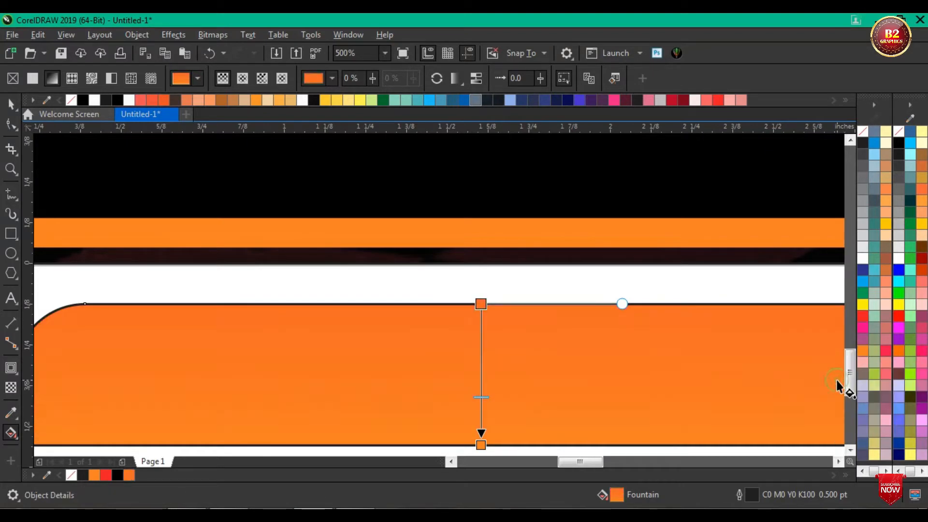
pyautogui.hotkey('ctrl', 'z')
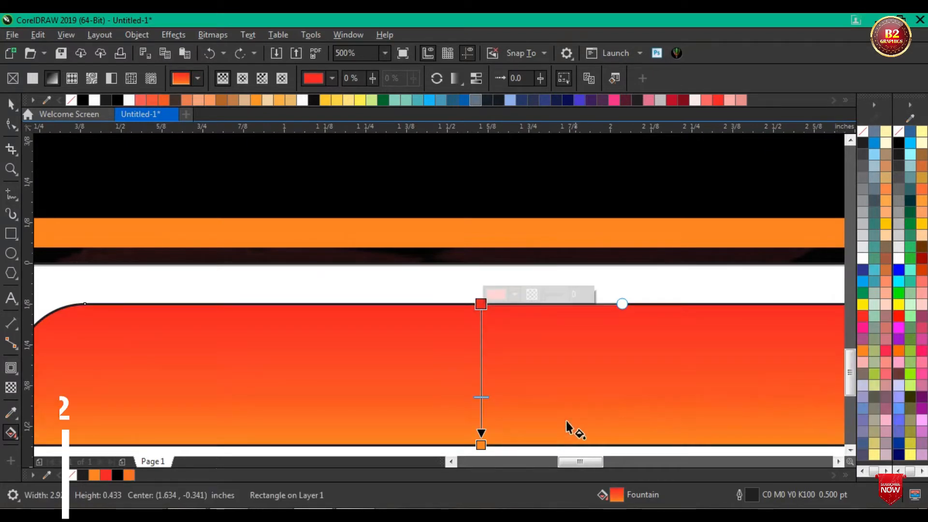
pyautogui.click(481, 443)
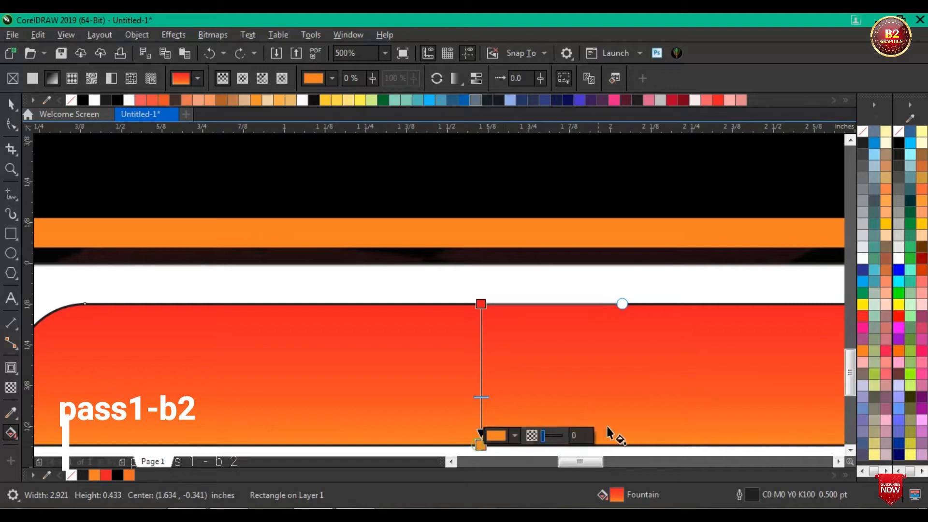
pyautogui.click(514, 435)
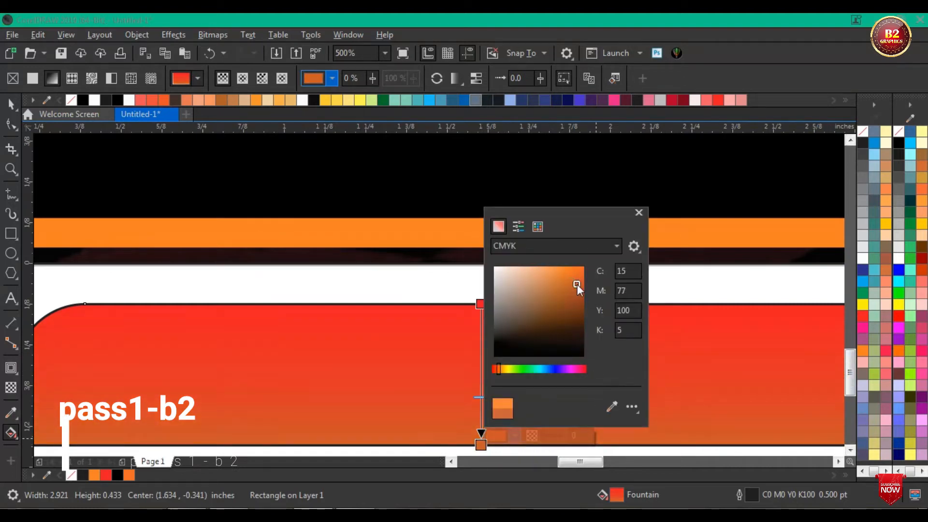
pyautogui.click(569, 270)
pyautogui.click(571, 272)
pyautogui.moveTo(578, 270)
pyautogui.mouseDown()
pyautogui.moveTo(583, 266)
pyautogui.moveTo(554, 267)
pyautogui.moveTo(555, 280)
pyautogui.moveTo(599, 270)
pyautogui.mouseUp()
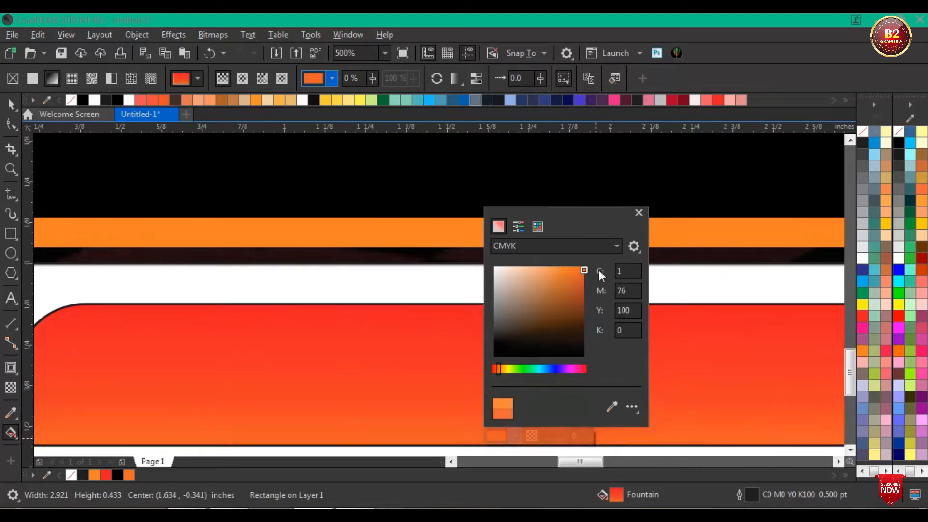
# Step: Give the rounded bar's gradient a centred midpoint and the palette orange as end colour, and remove the bar's outline
pyautogui.click(738, 270)
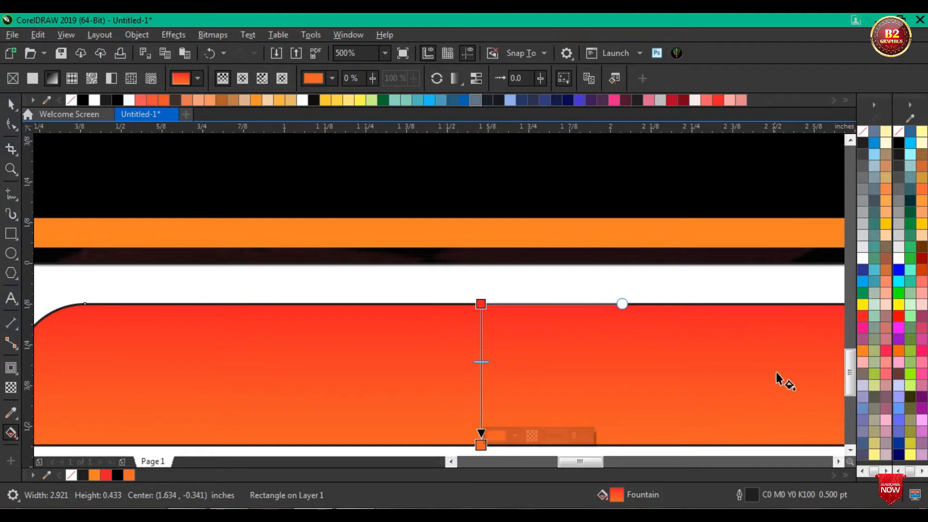
pyautogui.click(865, 349)
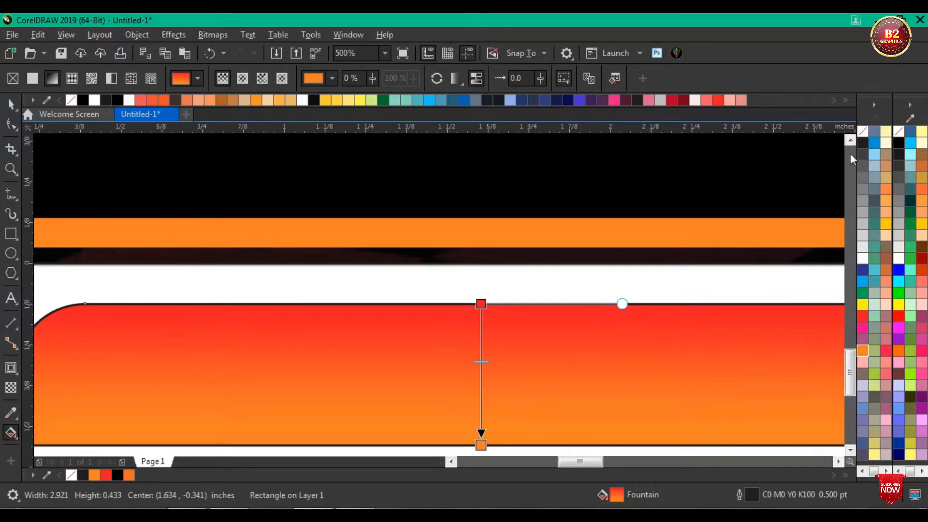
pyautogui.rightClick(862, 136)
pyautogui.click(11, 104)
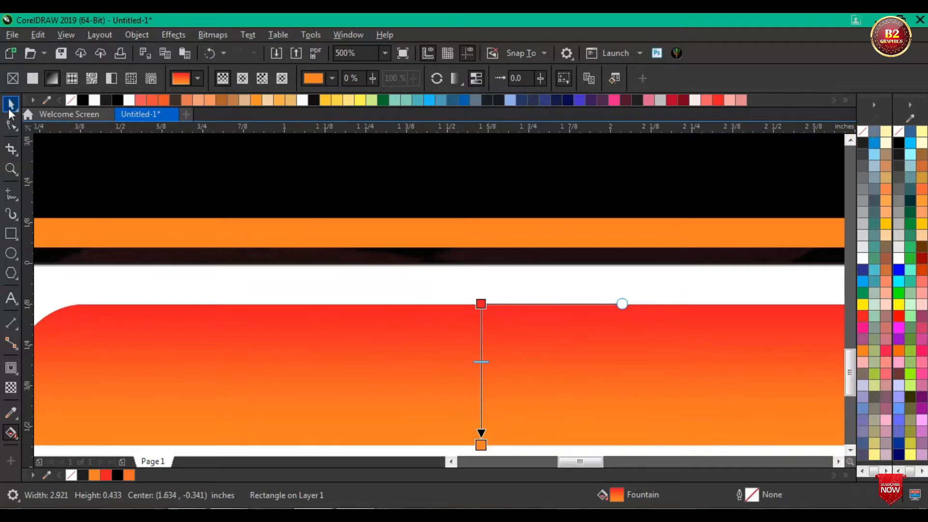
# Step: Move the rounded bar onto the upper edge of the framed box and place a vertically mirrored copy along the lower edge
pyautogui.scroll(-2, 418, 398)
pyautogui.moveTo(432, 397); pyautogui.dragTo(438, 357)
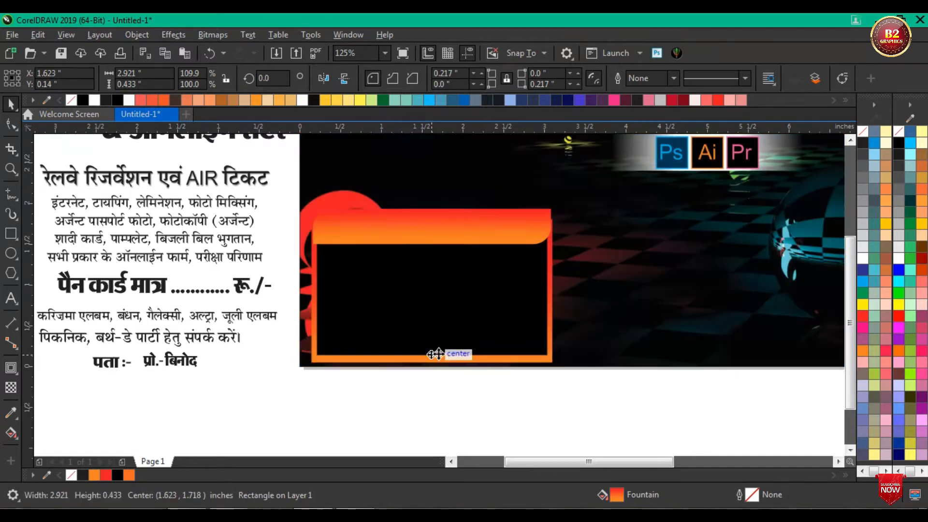
pyautogui.click(342, 79)
# Step: Select the framed box together with both bars and nudge the whole assembly slightly upward
pyautogui.click(585, 420)
pyautogui.moveTo(562, 393); pyautogui.dragTo(279, 189)
pyautogui.press('Up')
pyautogui.press('Up')
pyautogui.press('Up')
pyautogui.press('Up')
pyautogui.press('Up')
pyautogui.press('Up')
pyautogui.press('Up')
pyautogui.press('Up')
pyautogui.press('Up')
pyautogui.press('Up')
pyautogui.press('Up')
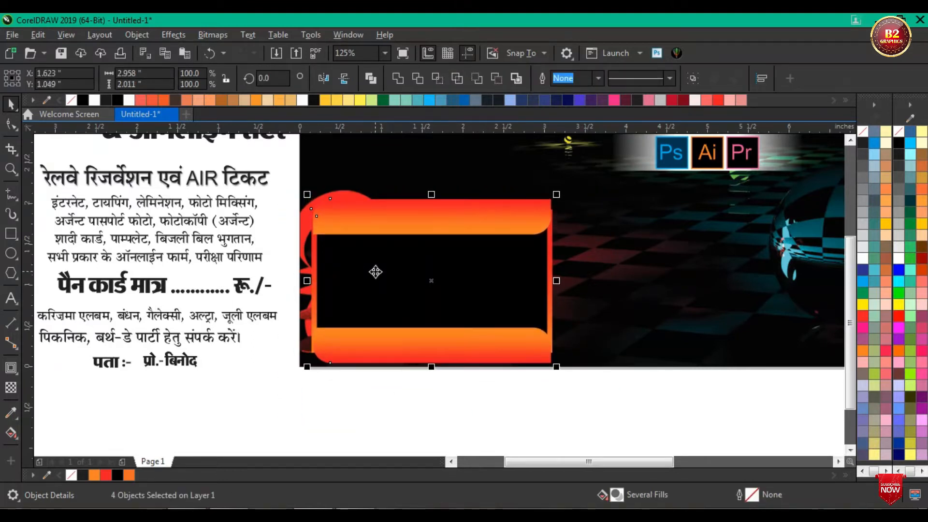
pyautogui.click(439, 441)
# Step: Widen the upper bar to about 2.94 inches so its right end meets the frame's outer edge
pyautogui.scroll(4, 555, 211)
pyautogui.scroll(2, 551, 231)
pyautogui.click(515, 224)
pyautogui.moveTo(533, 246); pyautogui.dragTo(543, 240)
pyautogui.scroll(-4, 545, 240)
pyautogui.scroll(-2, 547, 241)
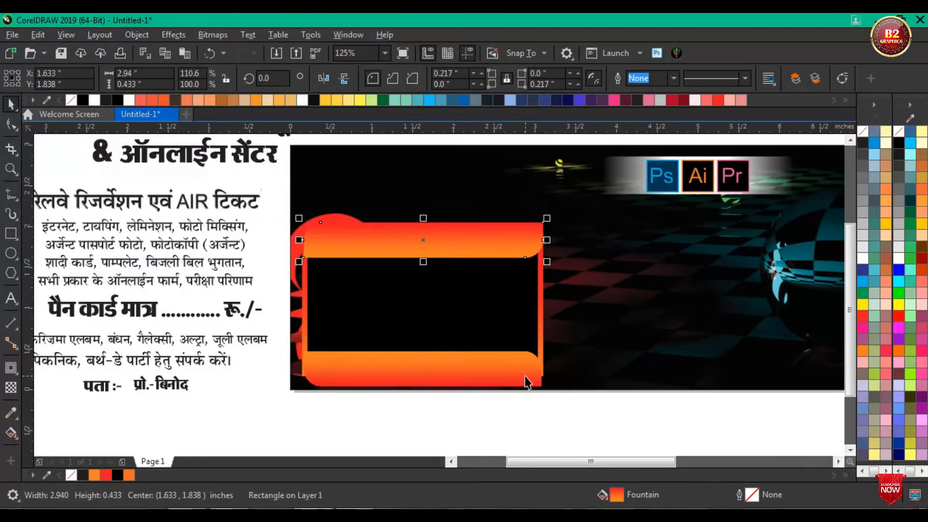
# Step: Shift the lower bar right to the frame's edge and extend its left end to make it about 2.98 inches wide
pyautogui.scroll(6, 527, 382)
pyautogui.click(540, 373)
pyautogui.moveTo(496, 367); pyautogui.dragTo(507, 365)
pyautogui.scroll(-3, 595, 316)
pyautogui.scroll(-3, 595, 315)
pyautogui.scroll(2, 310, 315)
pyautogui.scroll(2, 235, 236)
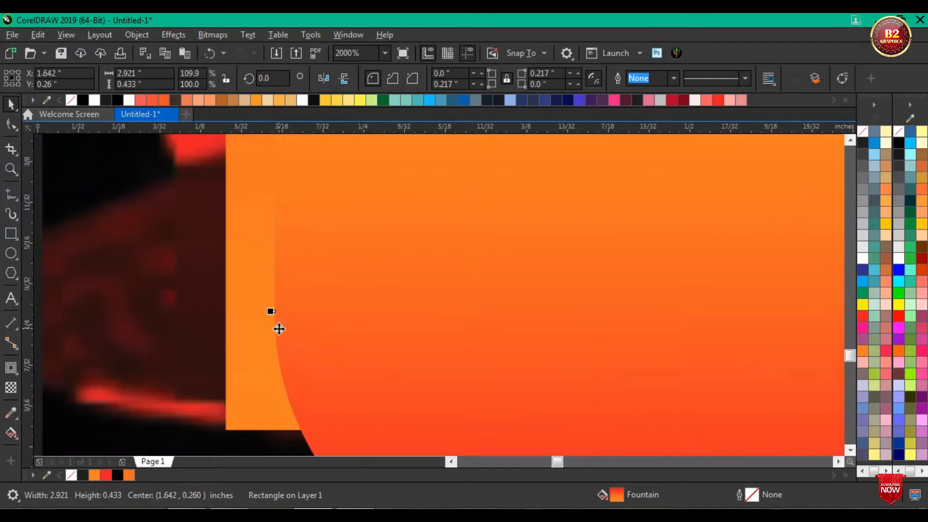
pyautogui.moveTo(270, 311); pyautogui.dragTo(209, 310)
pyautogui.scroll(-3, 232, 296)
pyautogui.scroll(3, 231, 296)
pyautogui.scroll(-3, 232, 307)
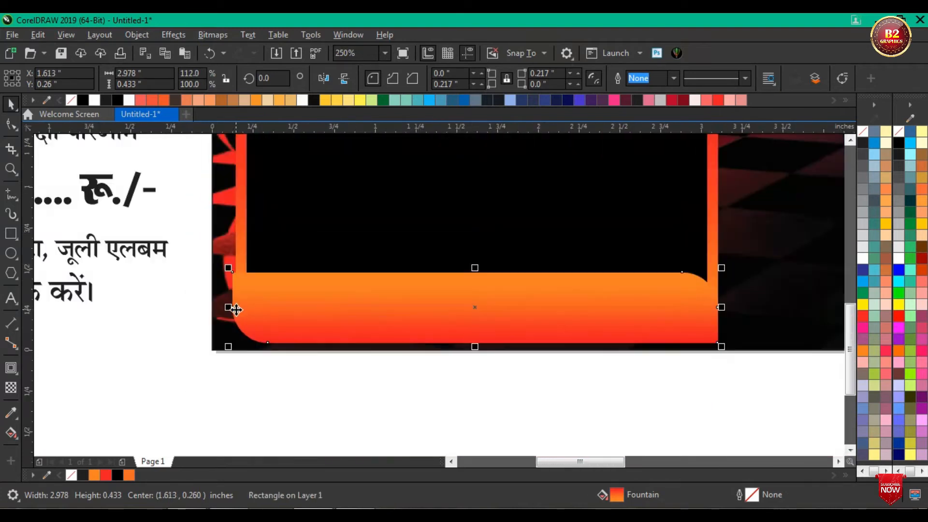
# Step: Scale the framed box and both bars together to about 89%, roughly 2.66 × 1.8 inches, keeping the lower-left corner fixed
pyautogui.scroll(-1, 236, 309)
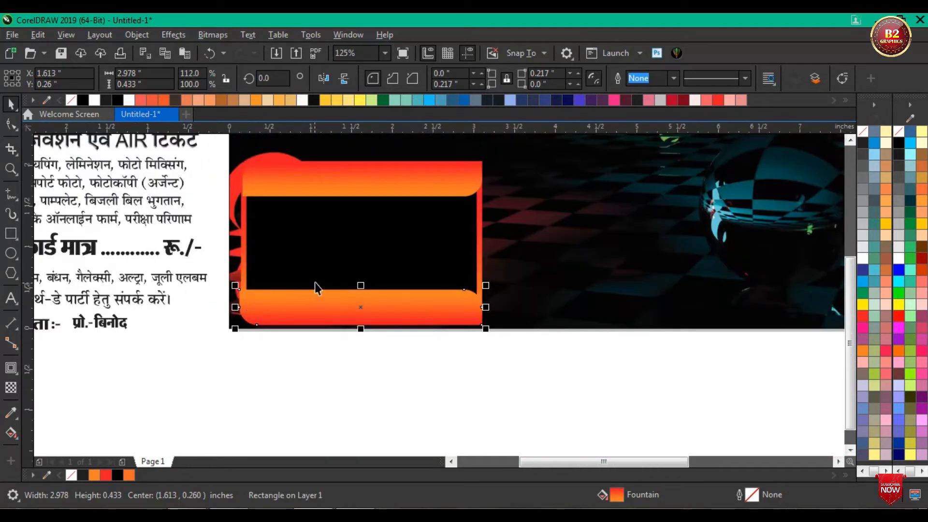
pyautogui.scroll(-1, 331, 234)
pyautogui.scroll(1, 317, 234)
pyautogui.scroll(-1, 333, 247)
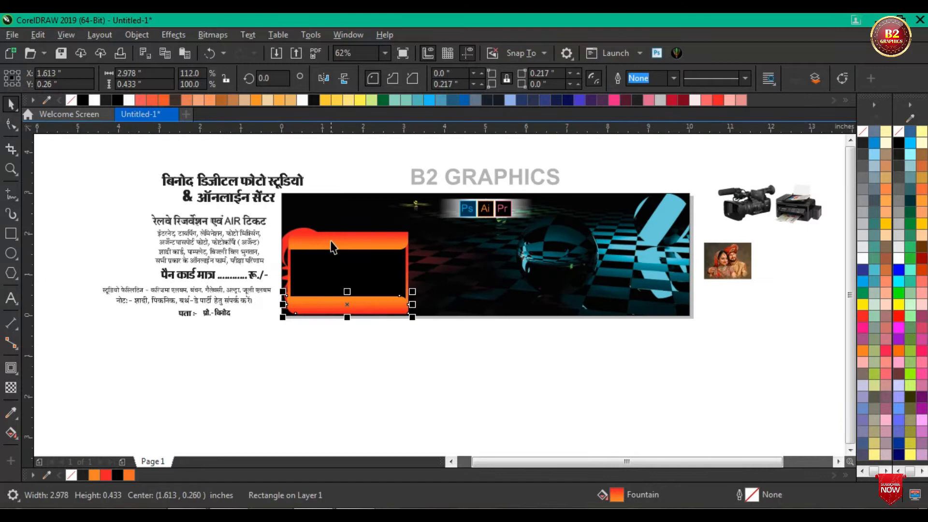
pyautogui.click(326, 157)
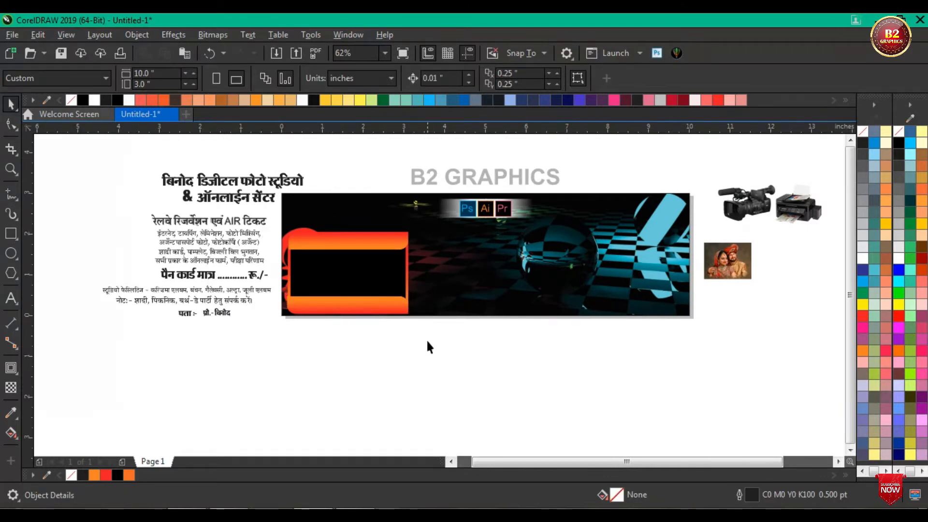
pyautogui.moveTo(467, 376); pyautogui.dragTo(242, 227)
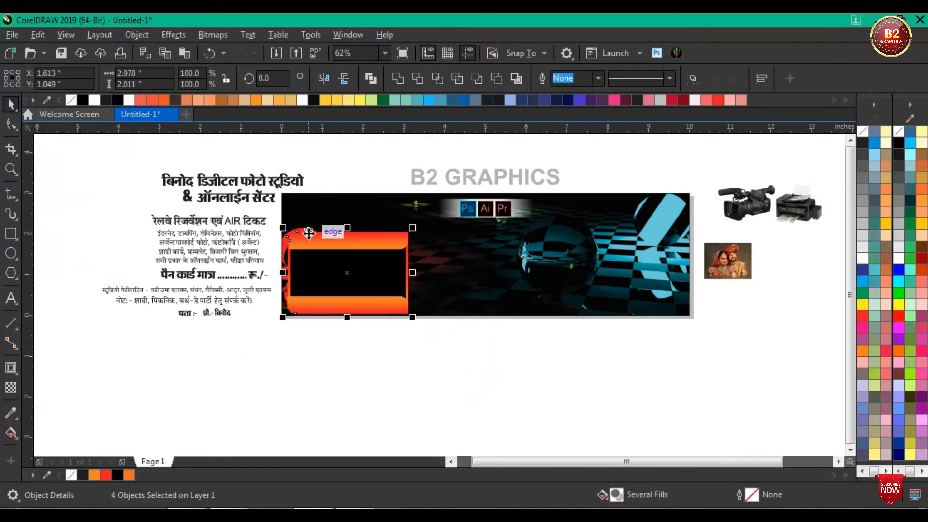
pyautogui.scroll(1, 314, 242)
pyautogui.moveTo(502, 225); pyautogui.dragTo(481, 236)
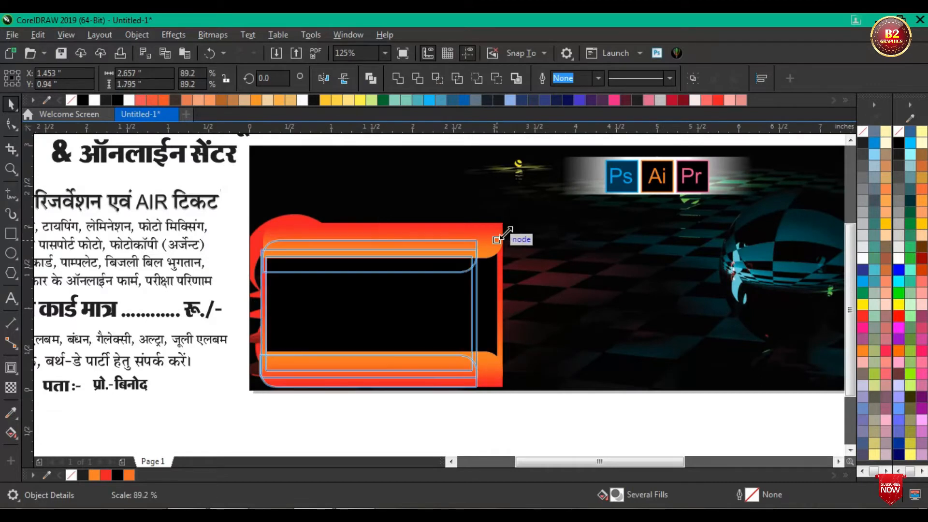
pyautogui.scroll(-1, 386, 256)
pyautogui.click(408, 373)
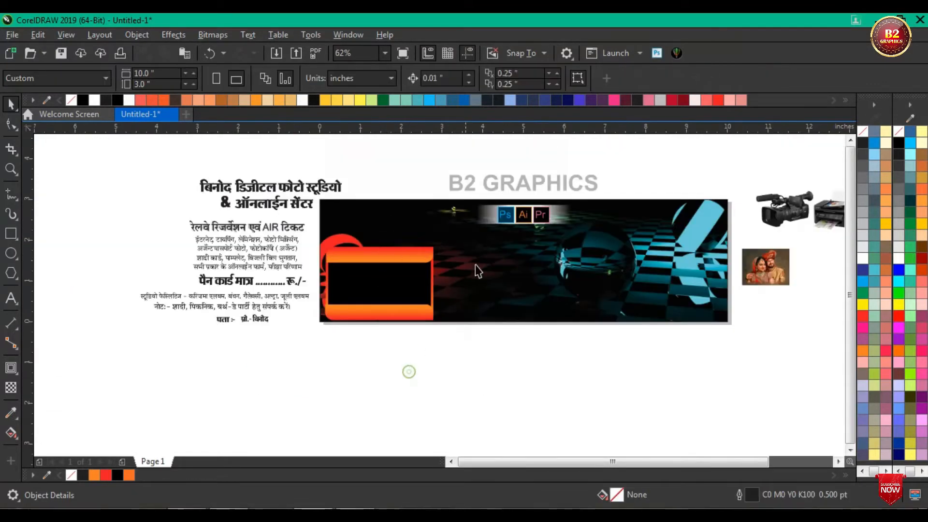
# Step: Move the first word of the studio title onto the banner above the framed box and enlarge it to about 88 pt
pyautogui.scroll(-1, 459, 314)
pyautogui.scroll(1, 540, 311)
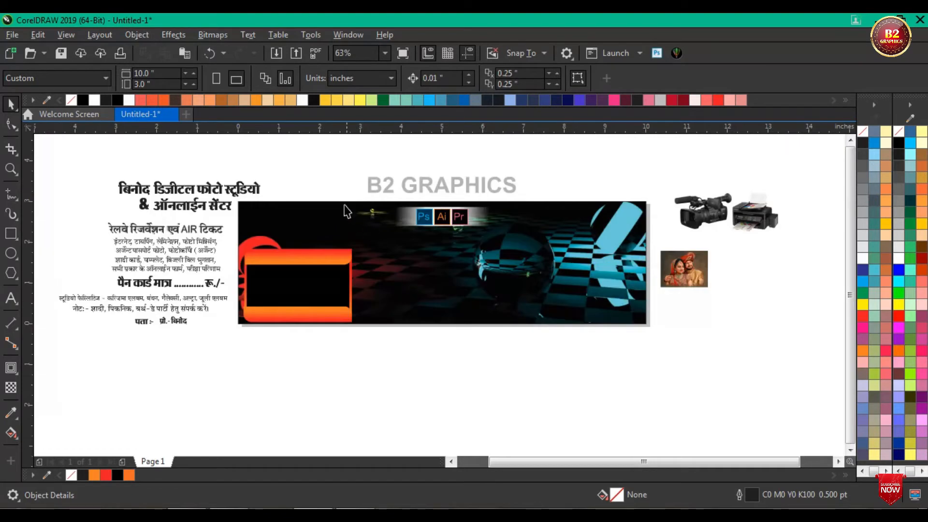
pyautogui.moveTo(139, 193); pyautogui.dragTo(285, 234)
pyautogui.scroll(1, 311, 237)
pyautogui.moveTo(383, 267); pyautogui.dragTo(399, 274)
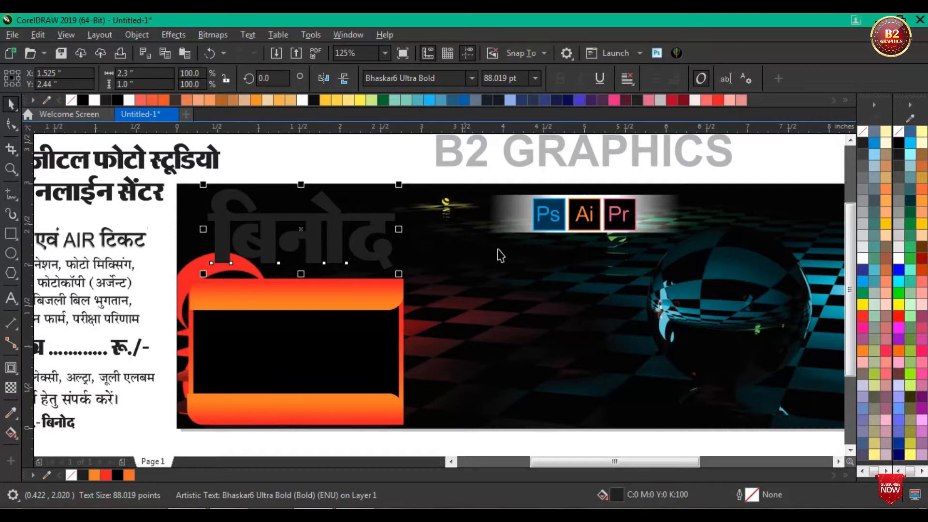
# Step: Place the text "डिजीटल फोटो स्टूडियो" on the banner to the right of the large title word and enlarge it to about 48 pt
pyautogui.moveTo(209, 164); pyautogui.dragTo(720, 290)
pyautogui.moveTo(384, 268); pyautogui.dragTo(382, 268)
pyautogui.scroll(2, 480, 260)
pyautogui.moveTo(454, 279)
pyautogui.mouseDown()
pyautogui.moveTo(439, 262)
pyautogui.moveTo(456, 264)
pyautogui.mouseUp()
pyautogui.scroll(-4, 456, 265)
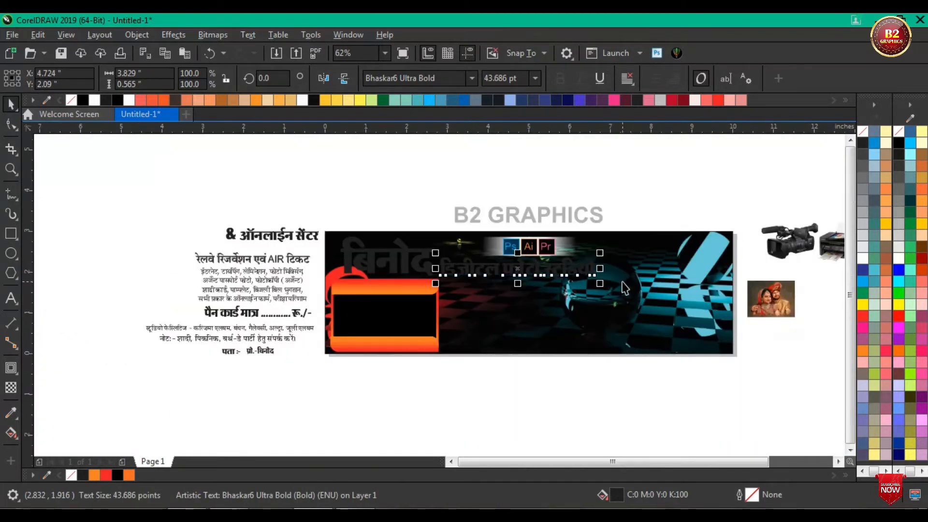
pyautogui.scroll(2, 587, 290)
pyautogui.moveTo(573, 285); pyautogui.dragTo(602, 296)
pyautogui.scroll(-1, 592, 271)
pyautogui.click(362, 178)
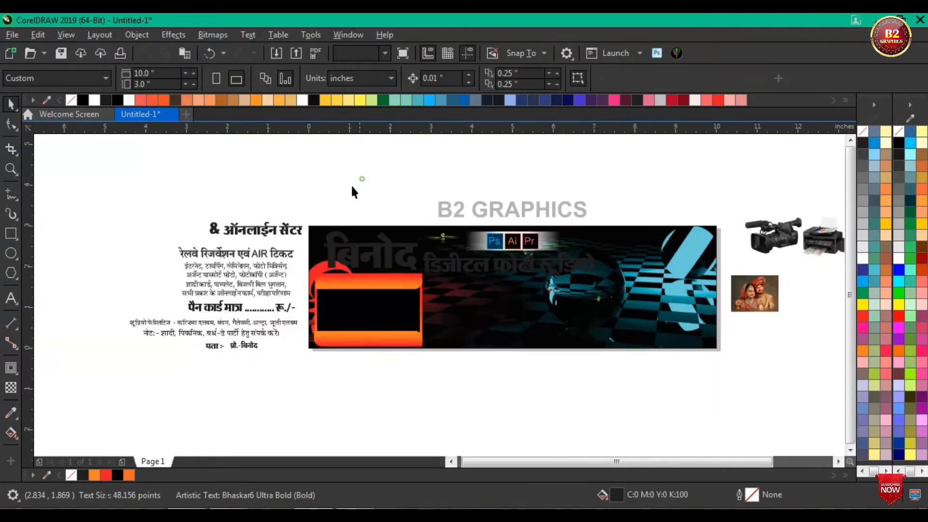
# Step: Place the two-part line "& ऑनलाईन सेंटर" beneath "डिजीटल फोटो स्टूडियो" on the banner and group its parts
pyautogui.moveTo(174, 205); pyautogui.dragTo(242, 232)
pyautogui.moveTo(305, 248); pyautogui.dragTo(501, 286)
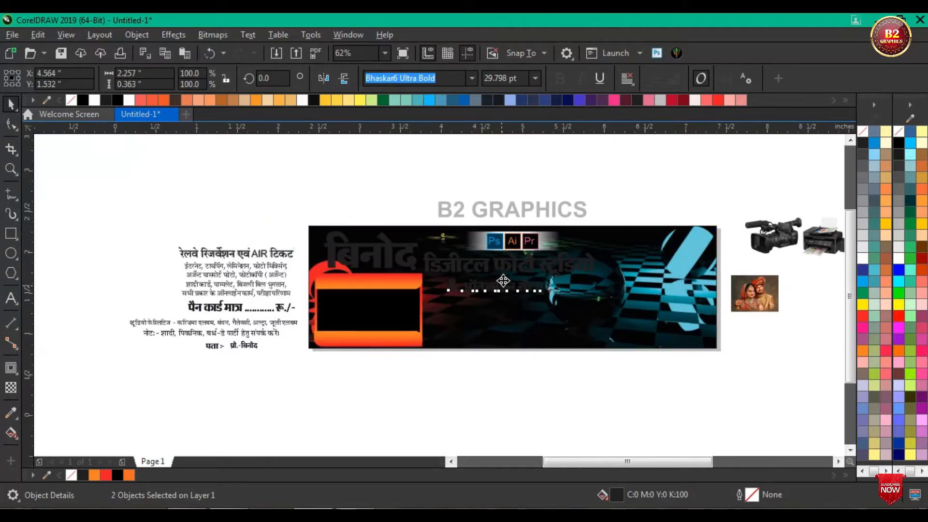
pyautogui.scroll(4, 502, 285)
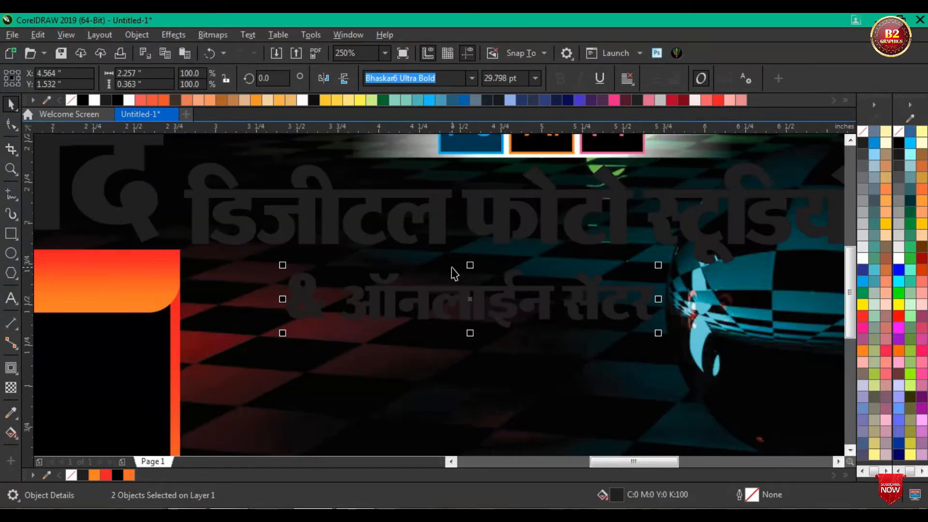
pyautogui.hotkey('ctrl', 'g')
pyautogui.scroll(-2, 454, 273)
pyautogui.keyDown('shift'); pyautogui.click(527, 345); pyautogui.keyUp('shift')
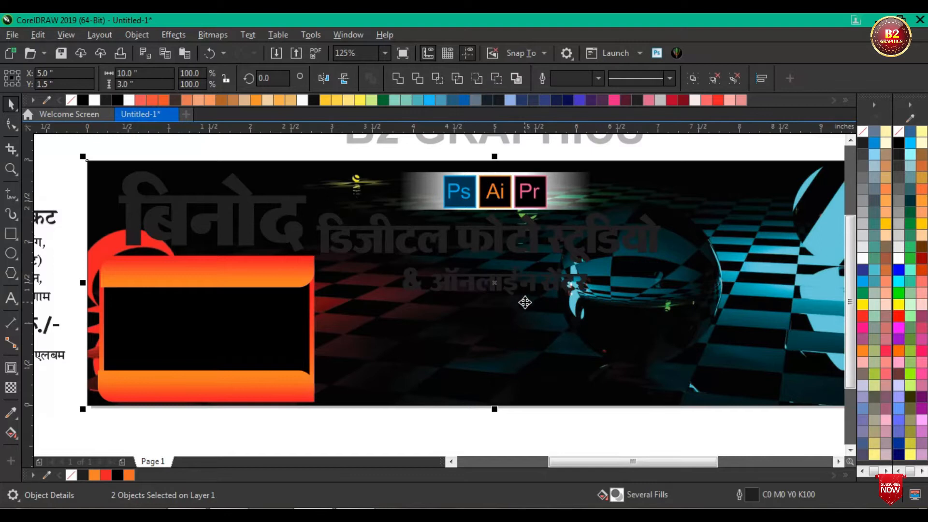
pyautogui.scroll(-2, 526, 297)
pyautogui.click(521, 185)
# Step: Apply a linear fountain fill running vertically downward through the large title word with the Interactive Fill tool
pyautogui.scroll(4, 464, 256)
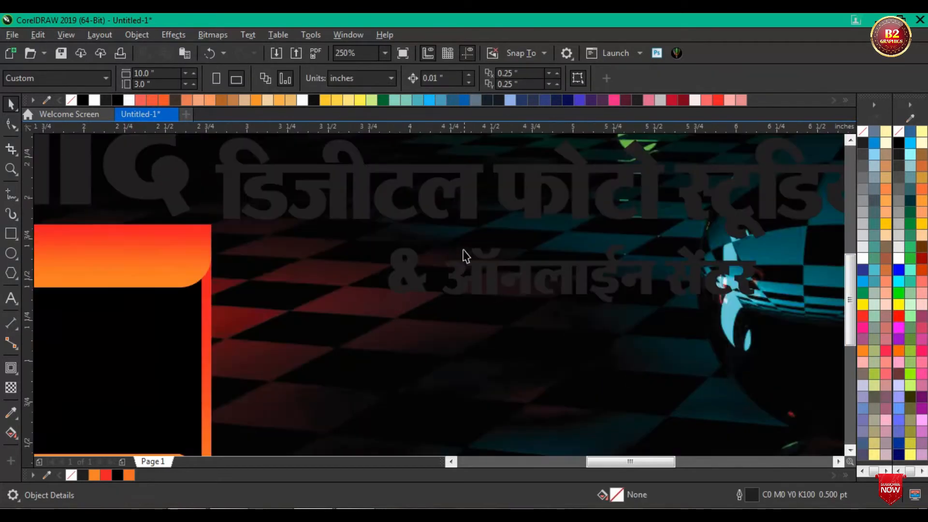
pyautogui.scroll(2, 338, 192)
pyautogui.click(300, 197)
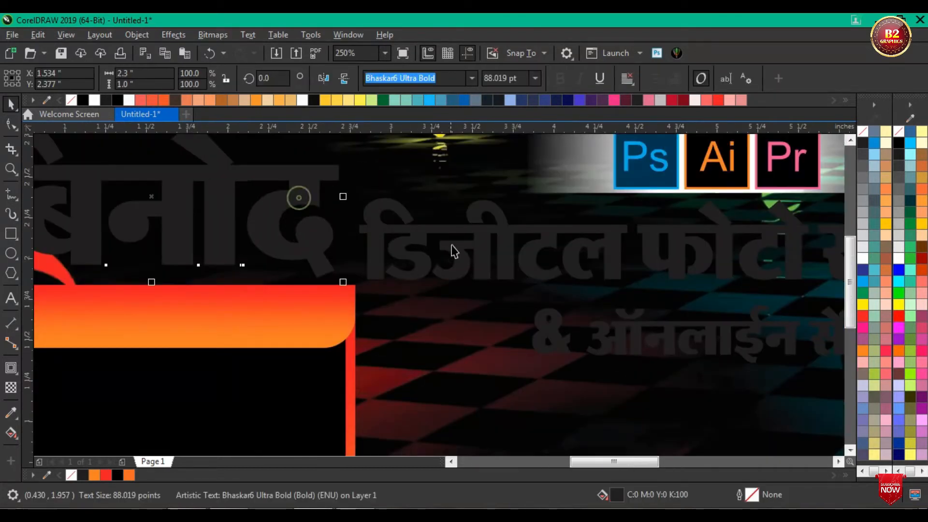
pyautogui.click(15, 434)
pyautogui.click(55, 438)
pyautogui.scroll(-3, 477, 325)
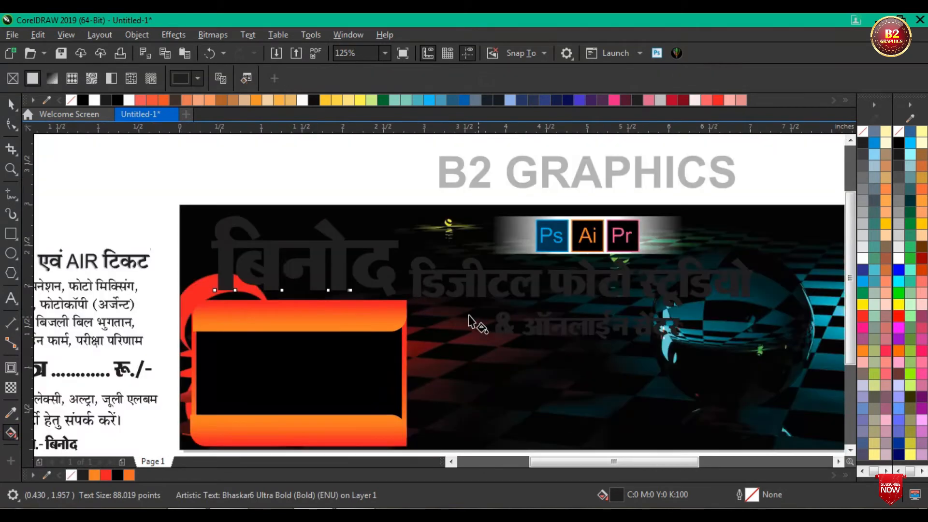
pyautogui.scroll(3, 302, 261)
pyautogui.moveTo(404, 239); pyautogui.dragTo(404, 332)
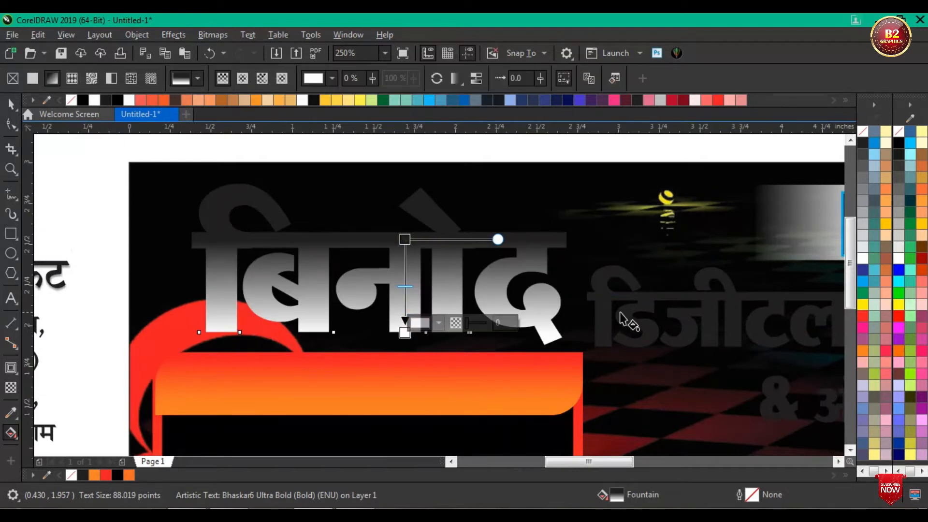
# Step: Colour the title word's gradient white at the top and yellow at the bottom, and shift its midpoint slightly towards white
pyautogui.click(862, 304)
pyautogui.click(405, 240)
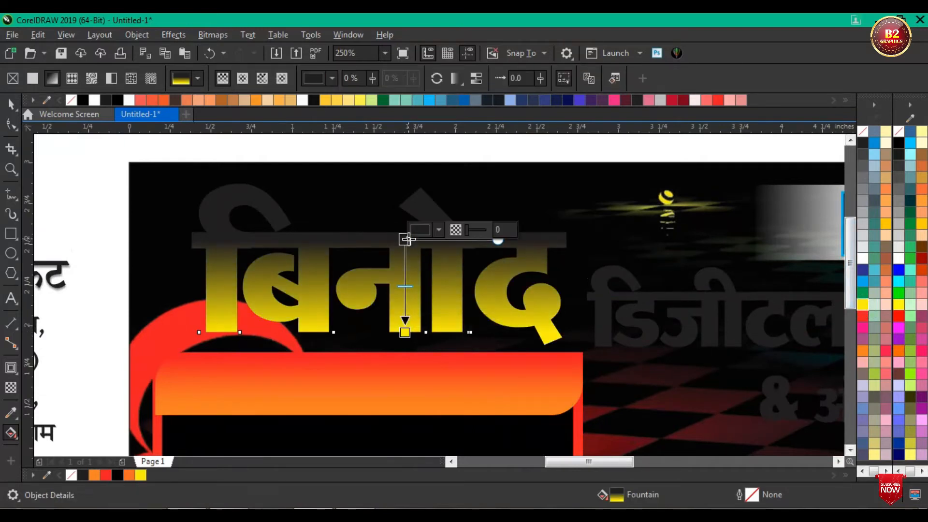
pyautogui.click(862, 258)
pyautogui.scroll(2, 382, 280)
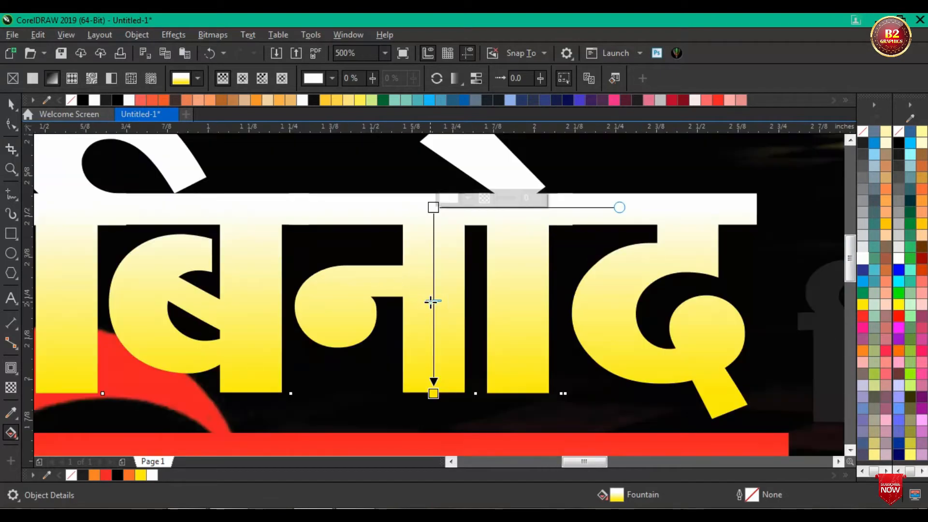
pyautogui.moveTo(432, 300); pyautogui.dragTo(433, 282)
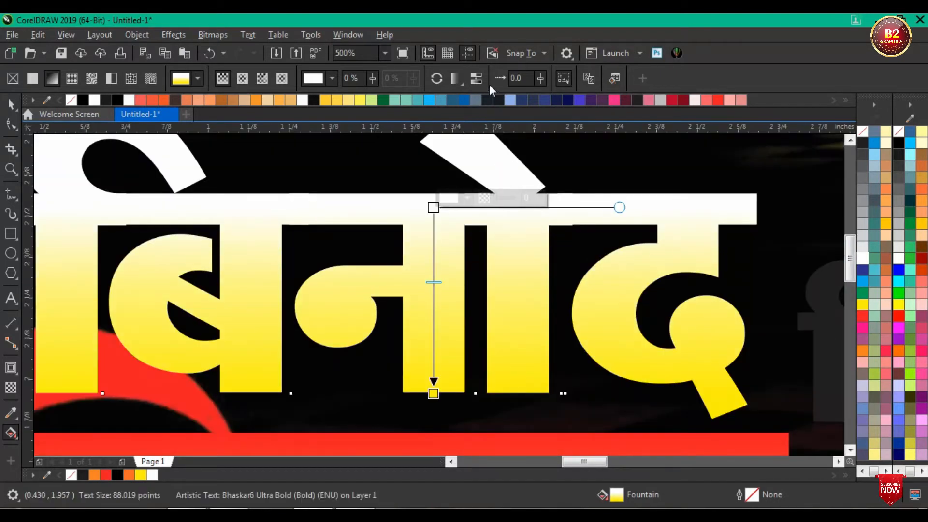
pyautogui.click(11, 104)
pyautogui.scroll(-5, 193, 217)
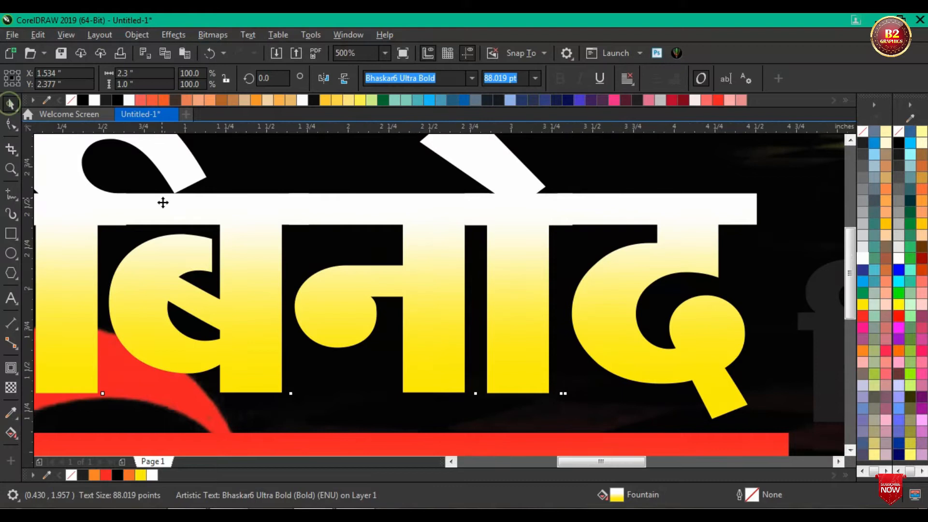
pyautogui.scroll(3, 260, 233)
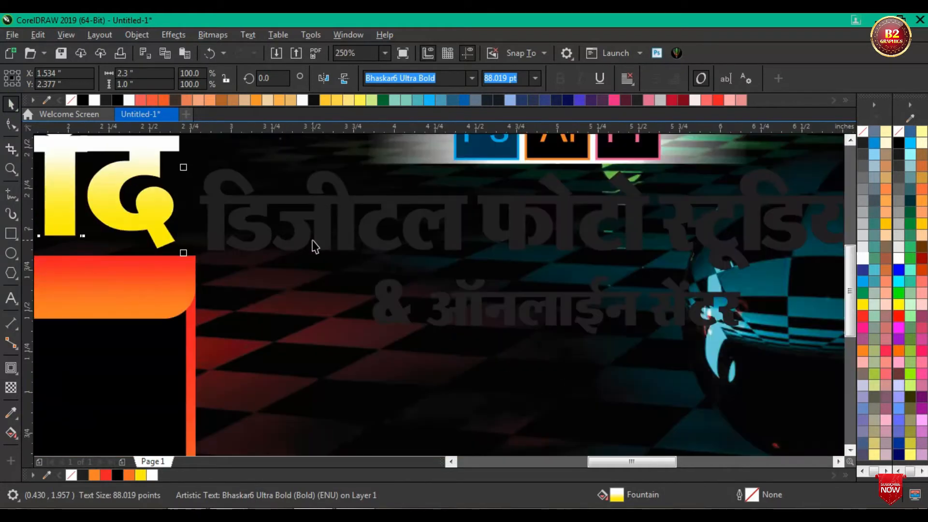
# Step: Undo the white-to-yellow gradient on the large title word so it has its plain dark fill again
pyautogui.scroll(-3, 397, 265)
pyautogui.scroll(2, 254, 223)
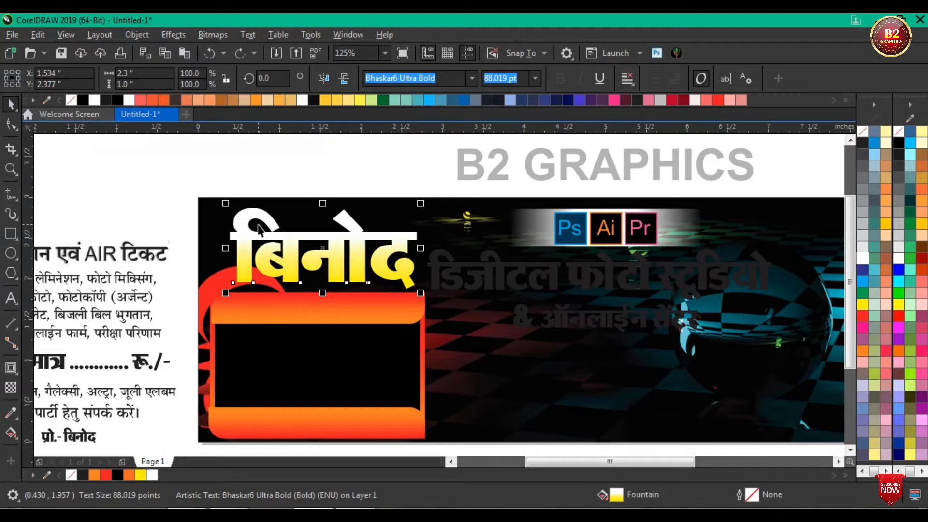
pyautogui.hotkey('ctrl', 'z')
pyautogui.hotkey('ctrl', 'z')
pyautogui.hotkey('ctrl', 'z')
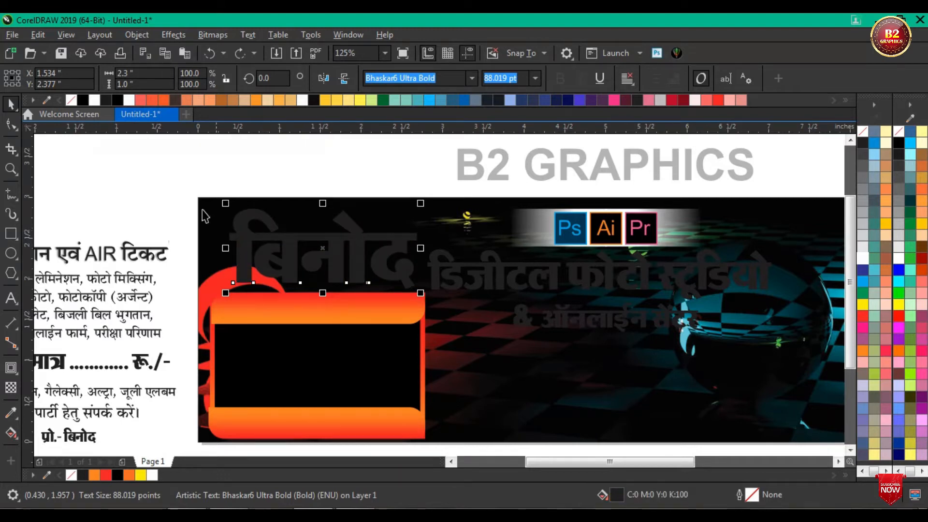
# Step: Select the large title word, "डिजीटल फोटो स्टूडियो" and "& ऑनलाईन सेंटर" together and place a copy of them above the banner
pyautogui.keyDown('shift'); pyautogui.click(479, 282); pyautogui.keyUp('shift')
pyautogui.keyDown('shift'); pyautogui.click(572, 326); pyautogui.keyUp('shift')
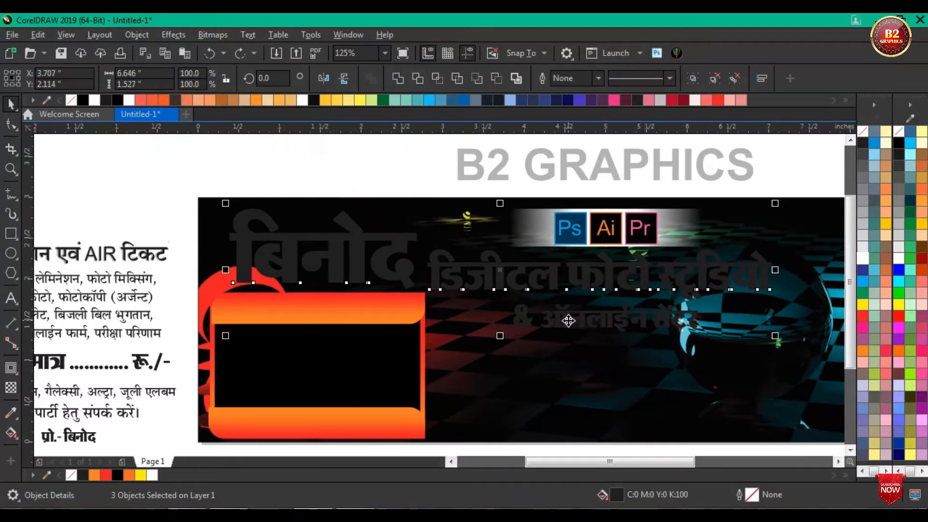
pyautogui.scroll(-2, 513, 331)
pyautogui.moveTo(505, 301); pyautogui.dragTo(505, 192)
pyautogui.click(340, 261)
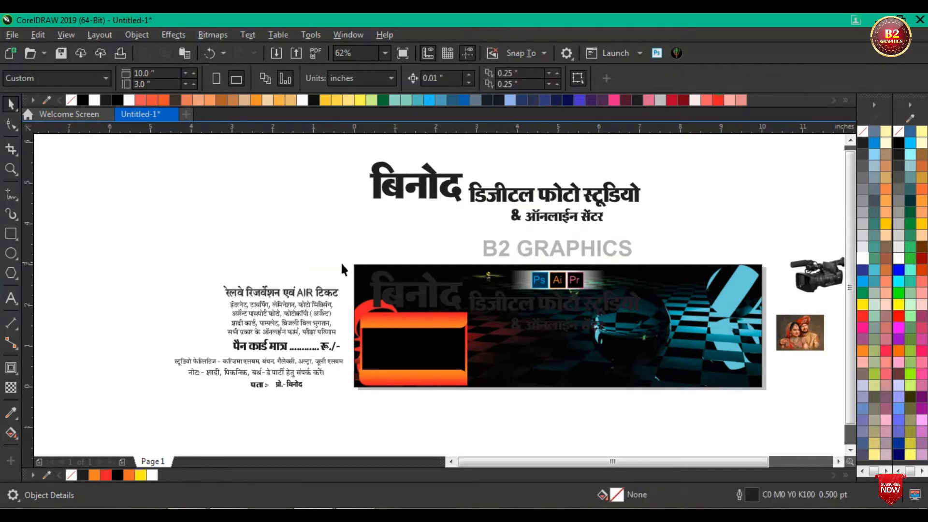
pyautogui.scroll(2, 513, 314)
pyautogui.click(497, 307)
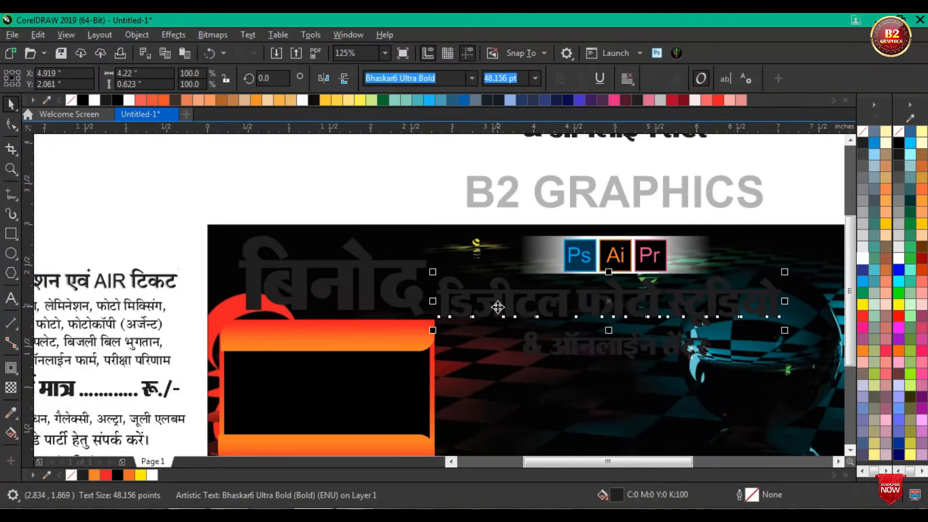
pyautogui.keyDown('shift'); pyautogui.click(547, 351); pyautogui.keyUp('shift')
pyautogui.keyDown('shift'); pyautogui.click(395, 291); pyautogui.keyUp('shift')
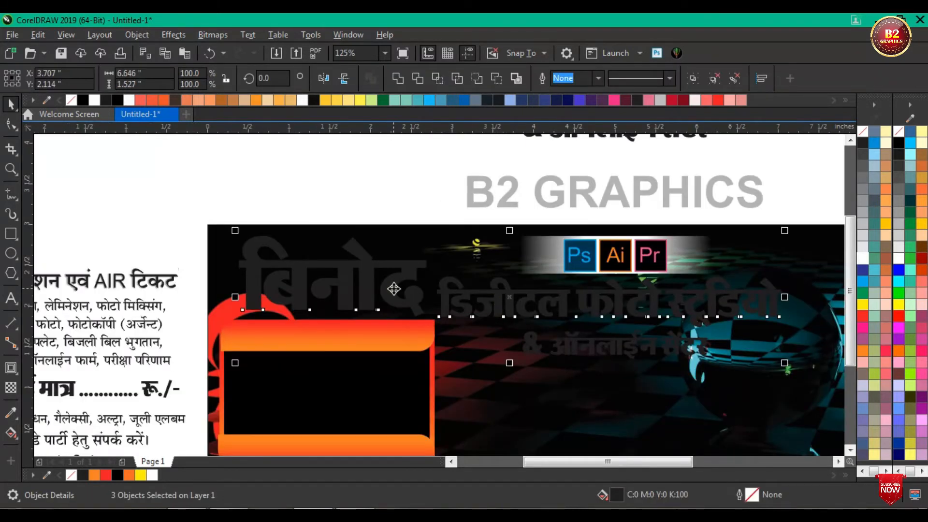
pyautogui.click(353, 211)
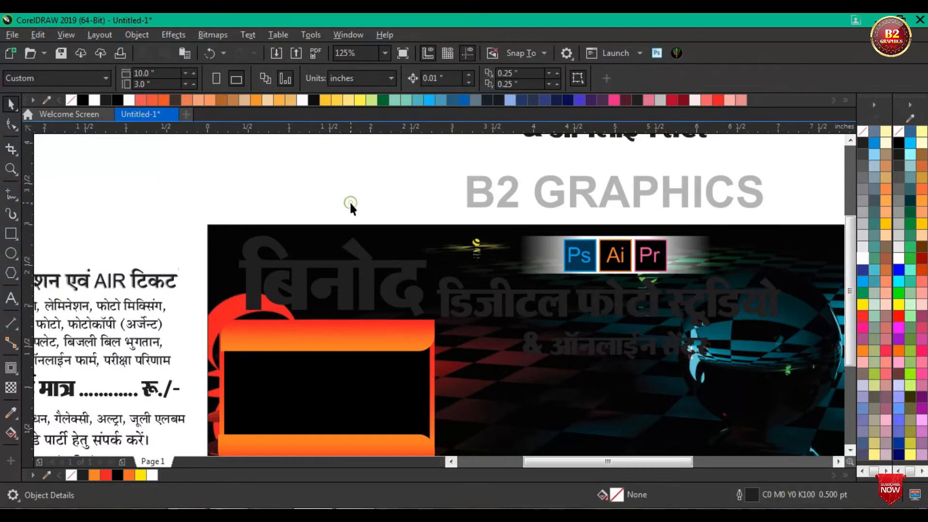
# Step: Give the large title word on the banner a vertical linear fountain fill, white at the top and yellow at the bottom
pyautogui.scroll(2, 346, 286)
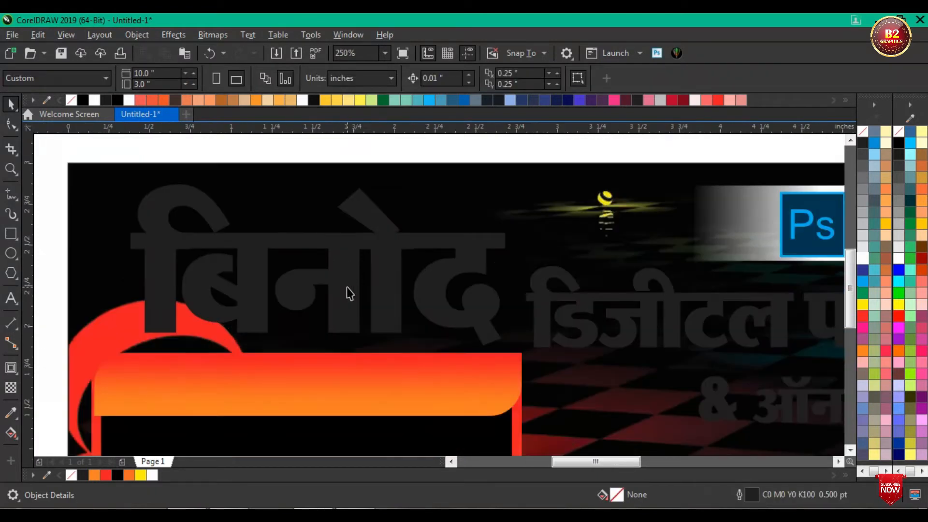
pyautogui.click(330, 309)
pyautogui.click(11, 432)
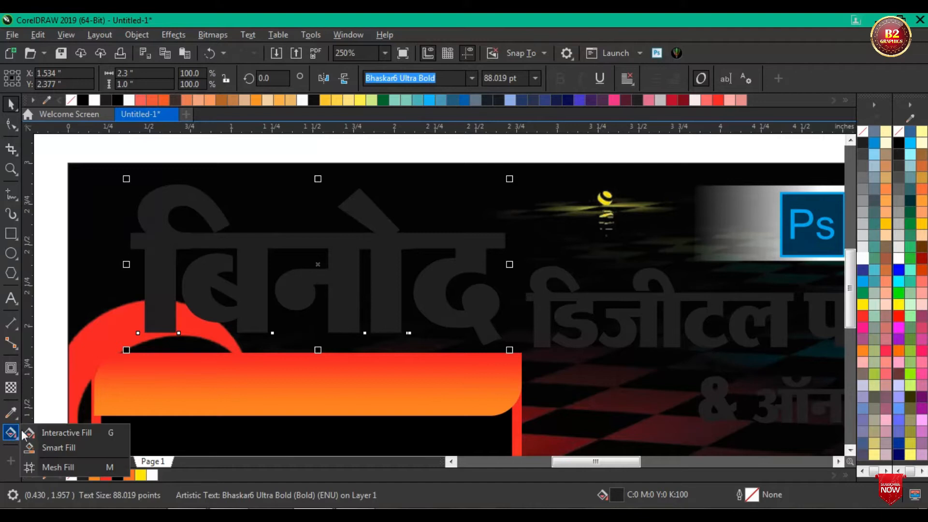
pyautogui.moveTo(337, 242); pyautogui.dragTo(336, 329)
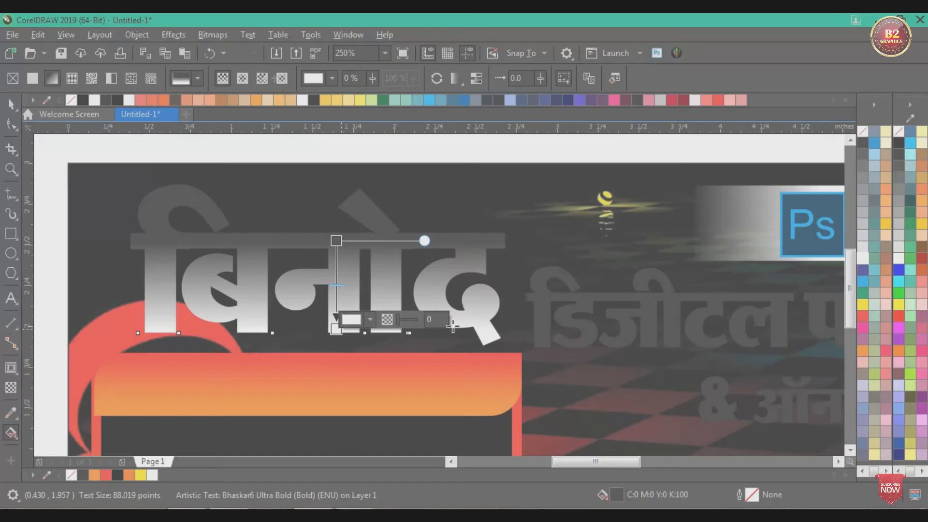
pyautogui.click(863, 304)
pyautogui.click(337, 241)
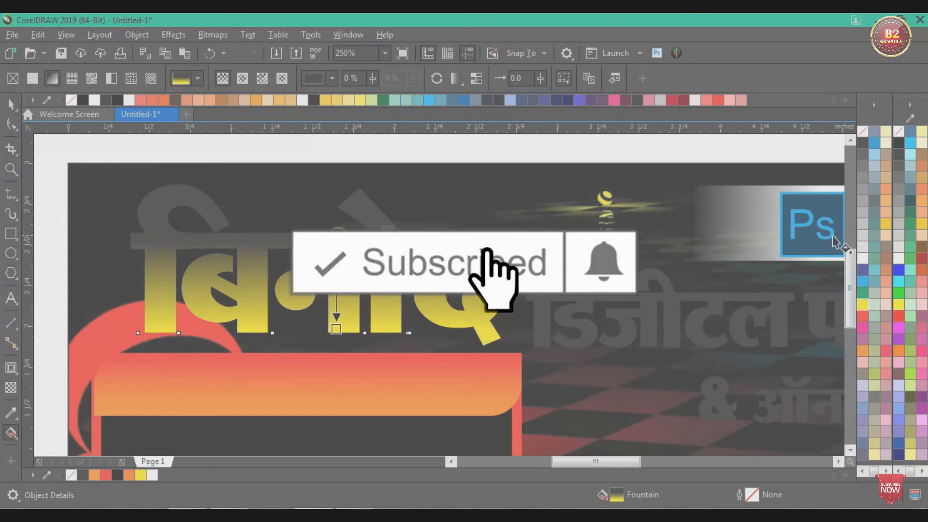
pyautogui.click(862, 259)
pyautogui.click(12, 107)
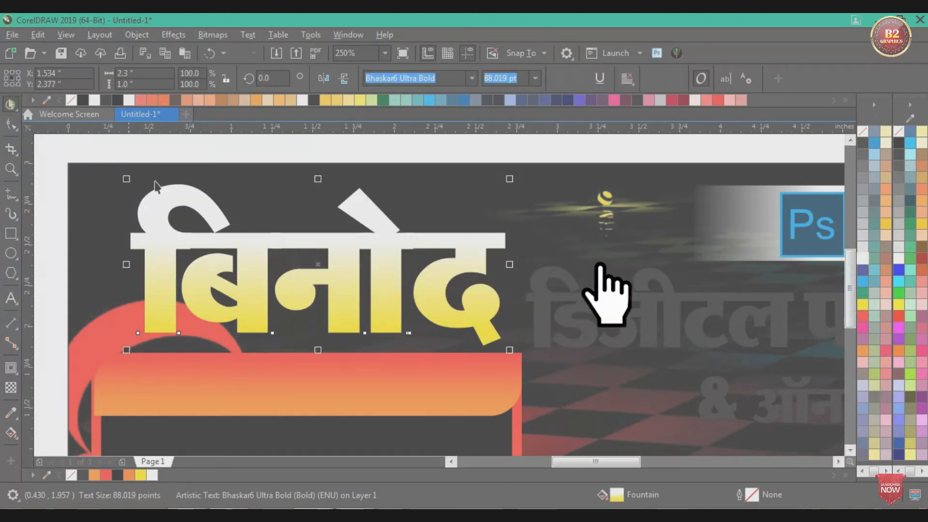
# Step: Give "डिजीटल फोटो स्टूडियो" on the banner a vertical linear fountain fill from white at the top to yellow at the bottom
pyautogui.scroll(-2, 205, 224)
pyautogui.scroll(2, 351, 249)
pyautogui.click(354, 256)
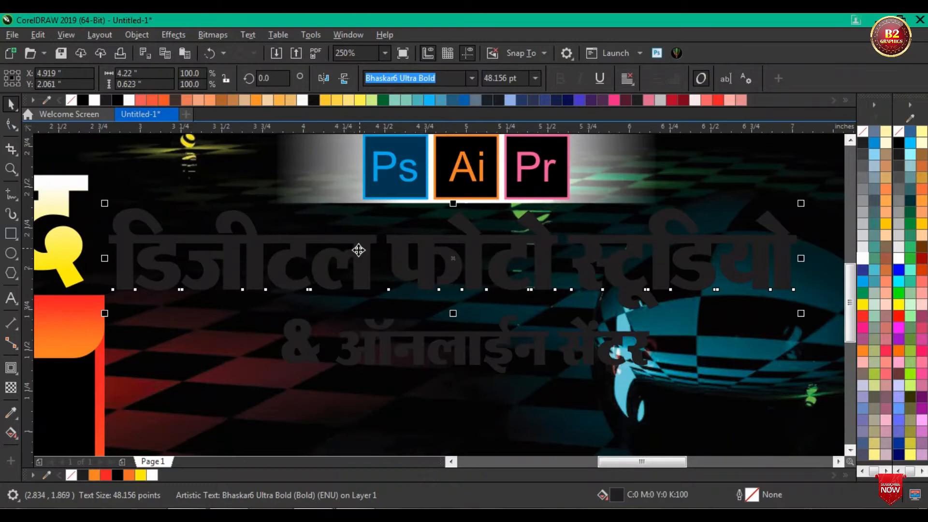
pyautogui.click(10, 434)
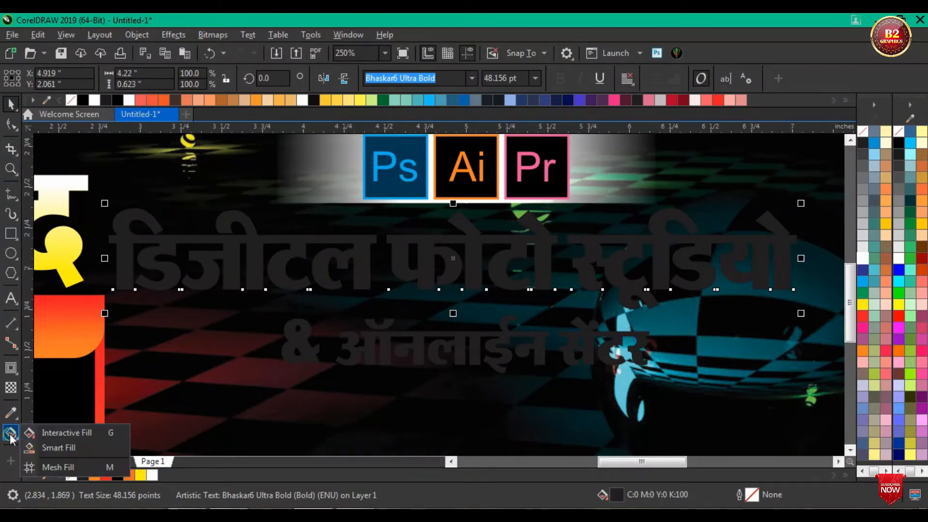
pyautogui.click(56, 432)
pyautogui.scroll(2, 414, 284)
pyautogui.moveTo(436, 194); pyautogui.dragTo(436, 296)
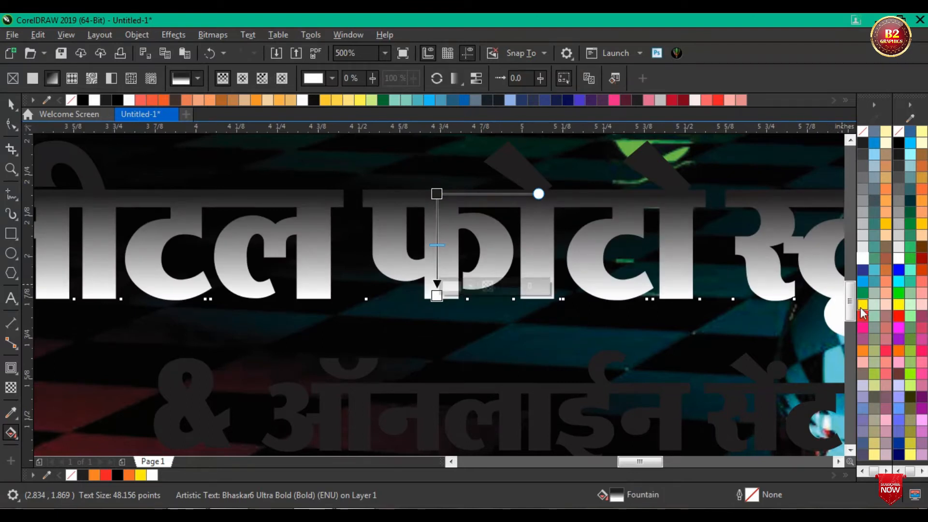
pyautogui.click(862, 306)
pyautogui.click(435, 192)
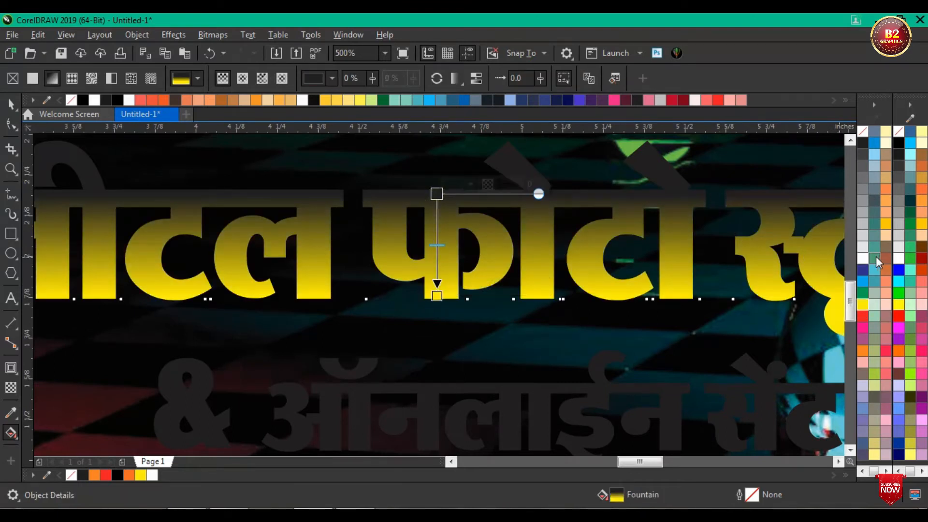
pyautogui.click(862, 260)
# Step: Apply a vertical white-to-yellow linear fountain fill to the grouped line "& ऑनलाईन सेंटर" on the banner
pyautogui.scroll(-2, 556, 263)
pyautogui.scroll(2, 547, 277)
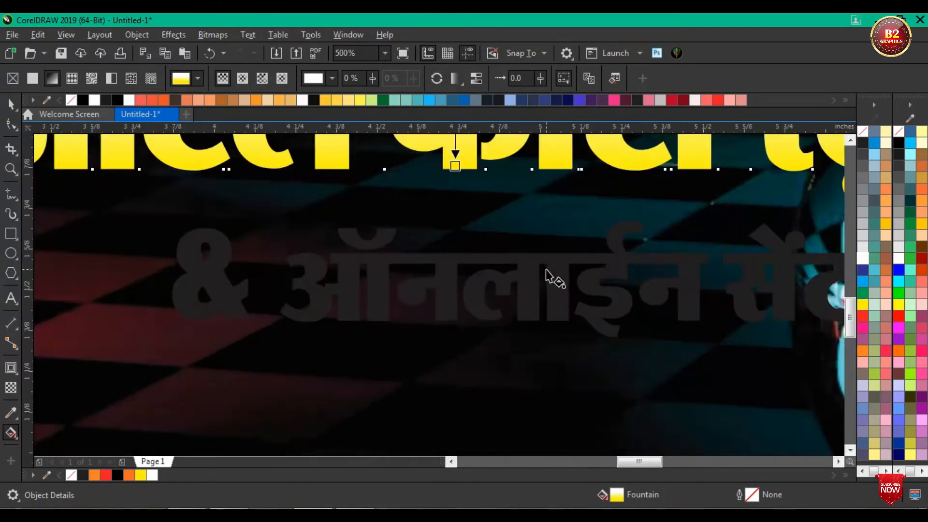
pyautogui.click(531, 275)
pyautogui.moveTo(530, 258); pyautogui.dragTo(530, 321)
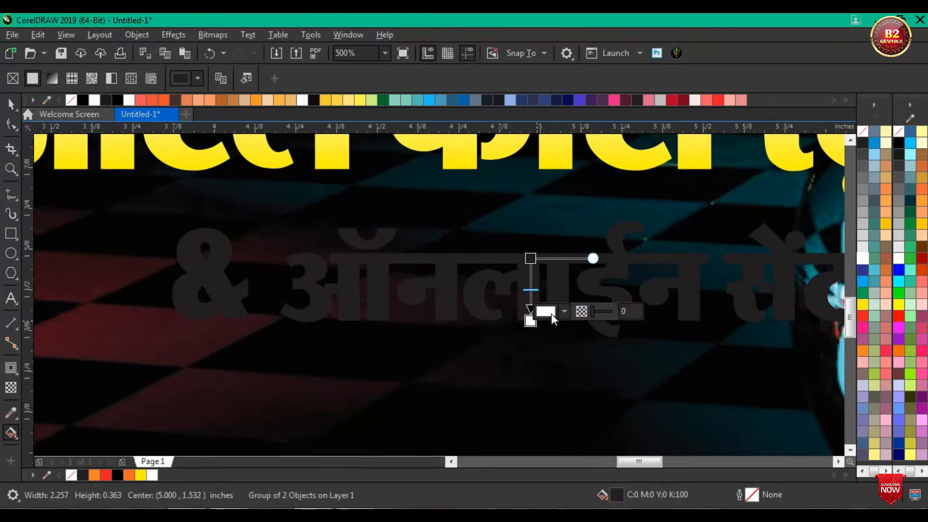
pyautogui.click(862, 304)
pyautogui.click(530, 259)
pyautogui.click(862, 259)
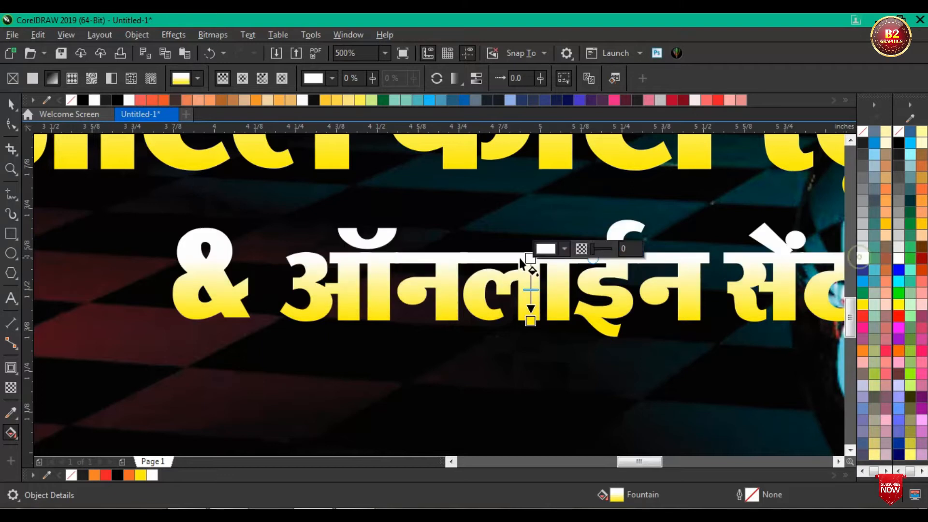
pyautogui.scroll(-5, 529, 263)
pyautogui.click(14, 104)
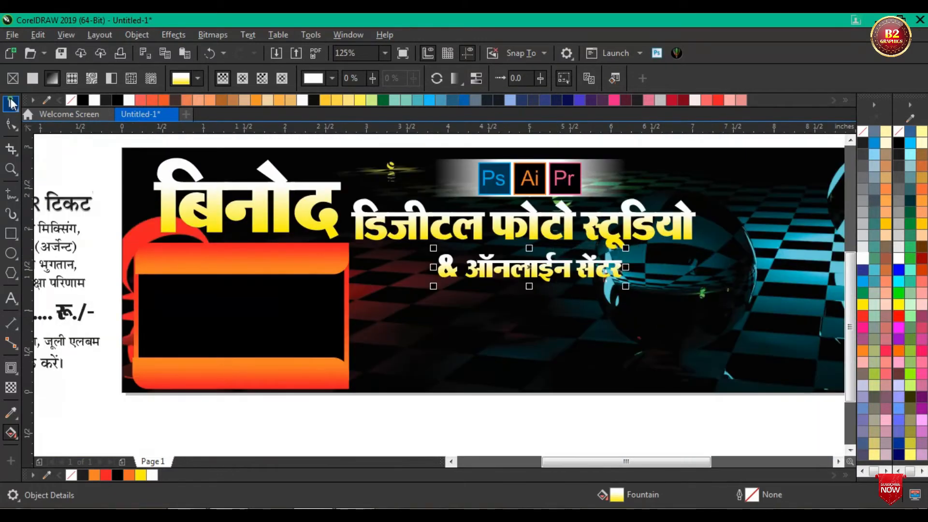
# Step: Set the uniform fill of the three copied title texts above the banner to CMYK 100, 100, 100, 100
pyautogui.scroll(-5, 541, 213)
pyautogui.scroll(2, 541, 212)
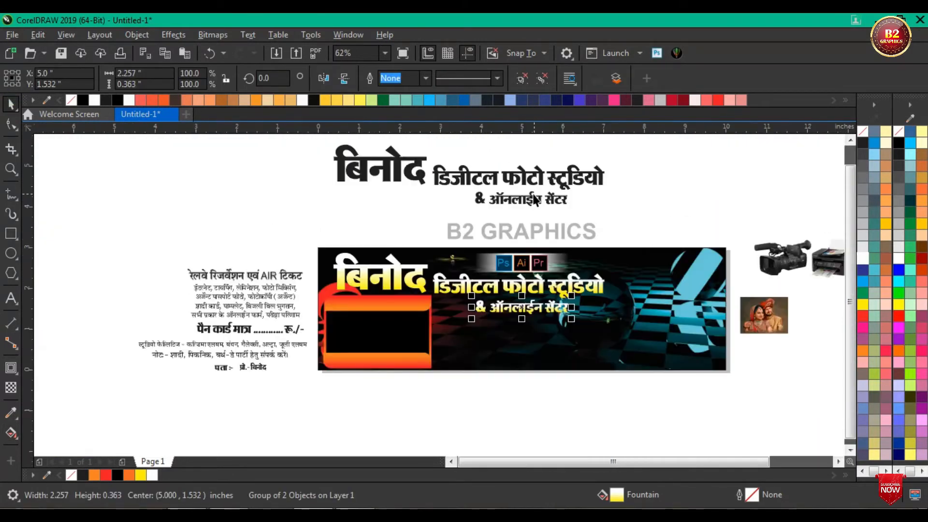
pyautogui.moveTo(673, 218); pyautogui.dragTo(275, 155)
pyautogui.scroll(2, 607, 233)
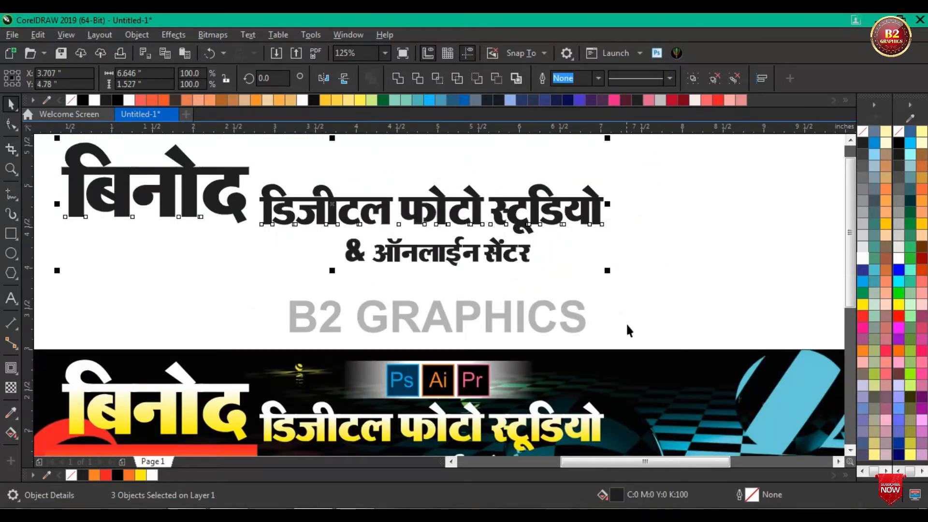
pyautogui.doubleClick(616, 494)
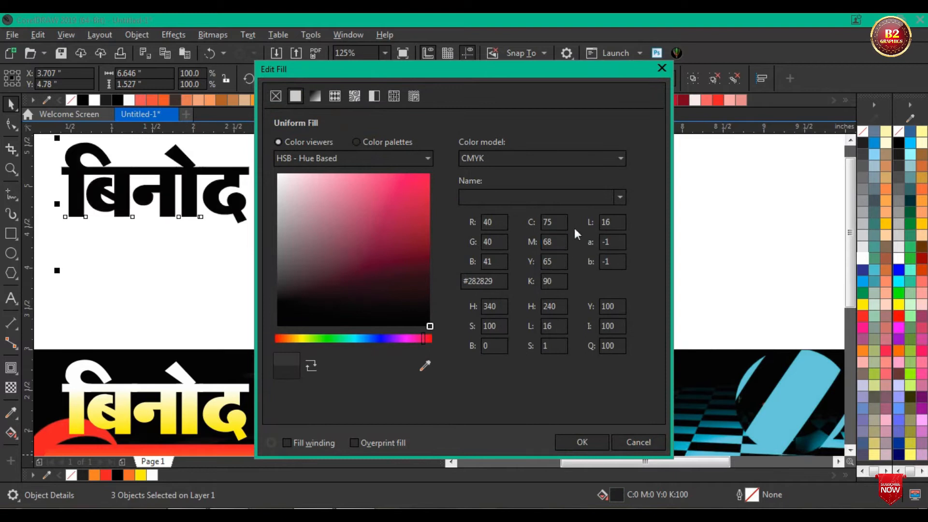
pyautogui.write('100')
pyautogui.press('Tab')
pyautogui.write('100')
pyautogui.press('Tab')
pyautogui.write('100')
pyautogui.press('Tab')
pyautogui.write('1')
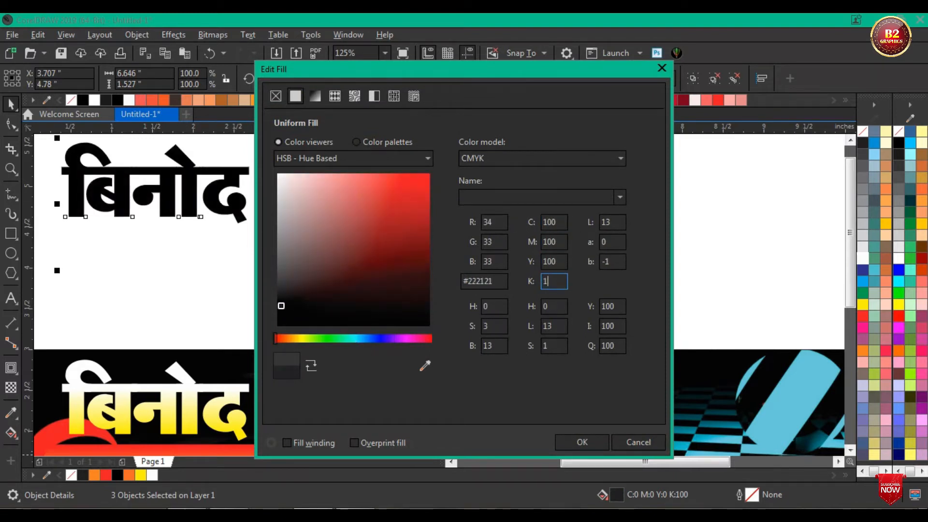
pyautogui.click(582, 447)
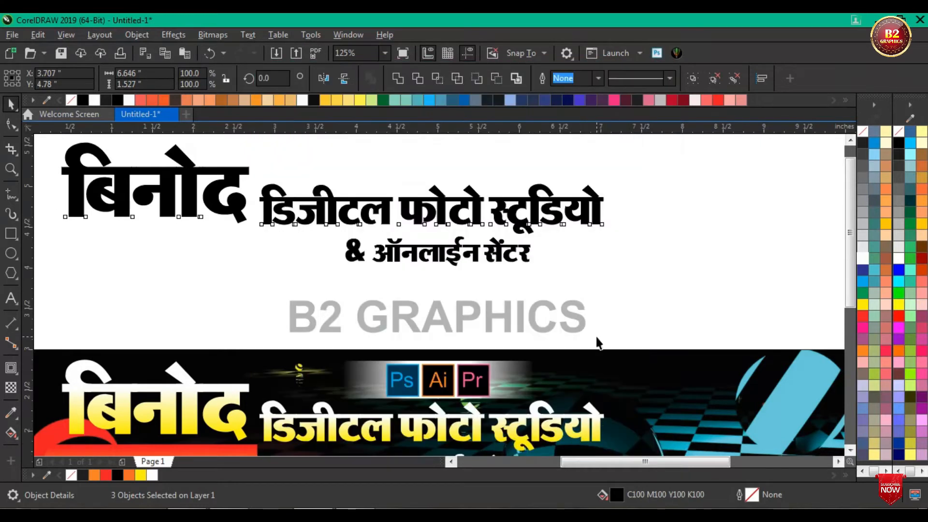
# Step: Move the three black title copies down onto the banner, behind the gradient-filled titles
pyautogui.scroll(-2, 507, 218)
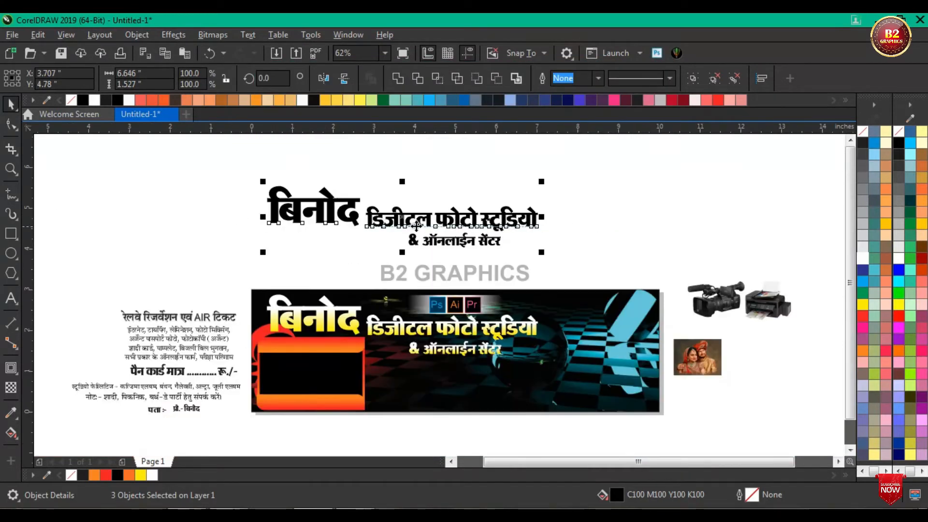
pyautogui.moveTo(415, 224); pyautogui.dragTo(415, 335)
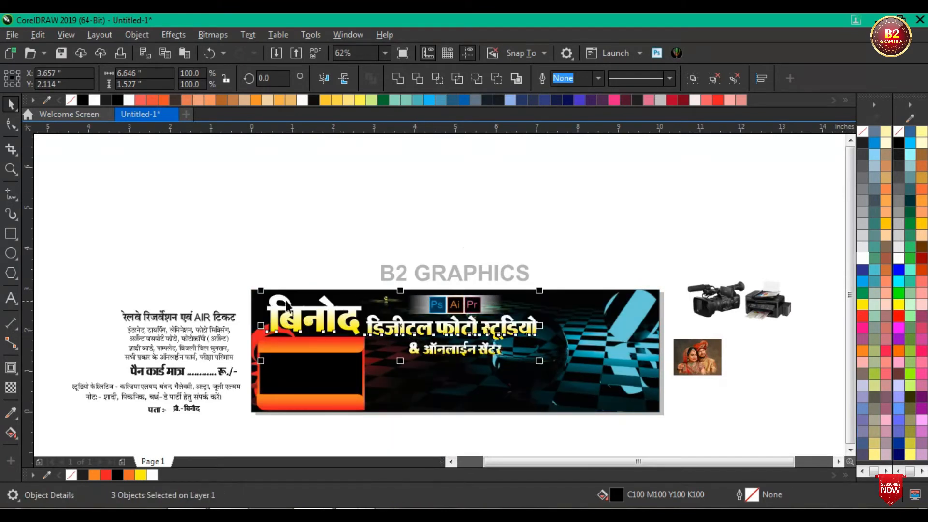
pyautogui.scroll(3, 276, 302)
pyautogui.scroll(-2, 340, 296)
pyautogui.scroll(1, 468, 351)
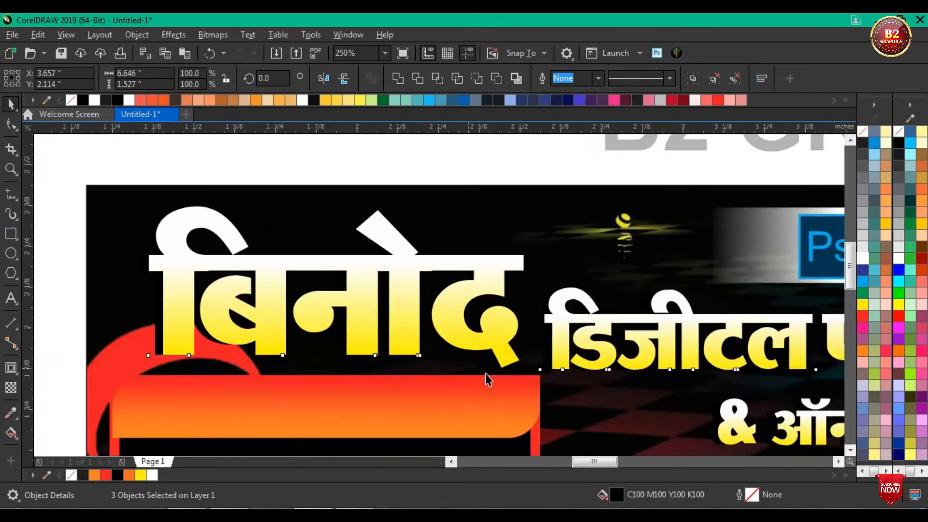
# Step: Nudge the black copies until they sit about 0.01 inch left of and below the gradient titles as a shadow
pyautogui.scroll(2, 488, 379)
pyautogui.press('Down')
pyautogui.press('Right')
pyautogui.press('Right')
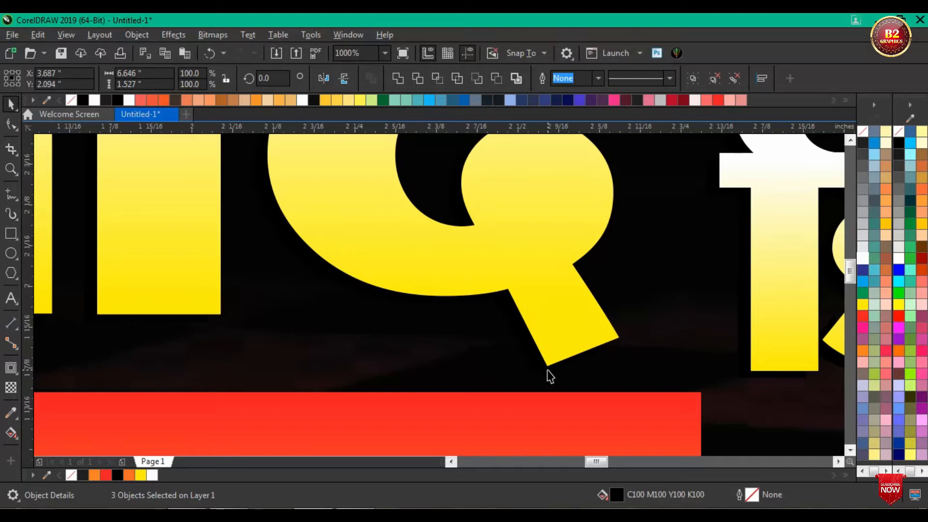
pyautogui.press('Right')
pyautogui.scroll(-5, 455, 344)
pyautogui.scroll(5, 770, 329)
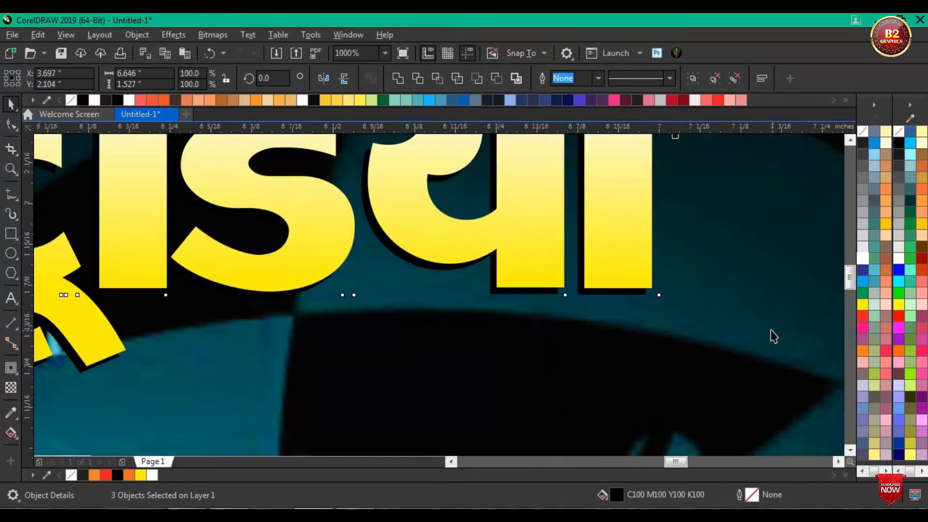
# Step: Examine the shadow edges of the two smaller title lines up close, clear the selection and view the service text beside the banner
pyautogui.scroll(2, 637, 292)
pyautogui.scroll(-6, 633, 294)
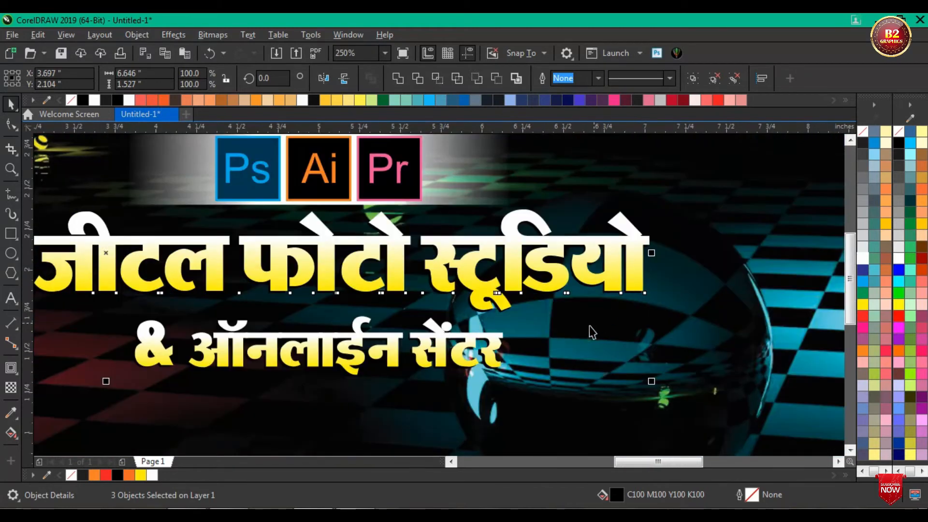
pyautogui.scroll(5, 531, 363)
pyautogui.scroll(-5, 534, 358)
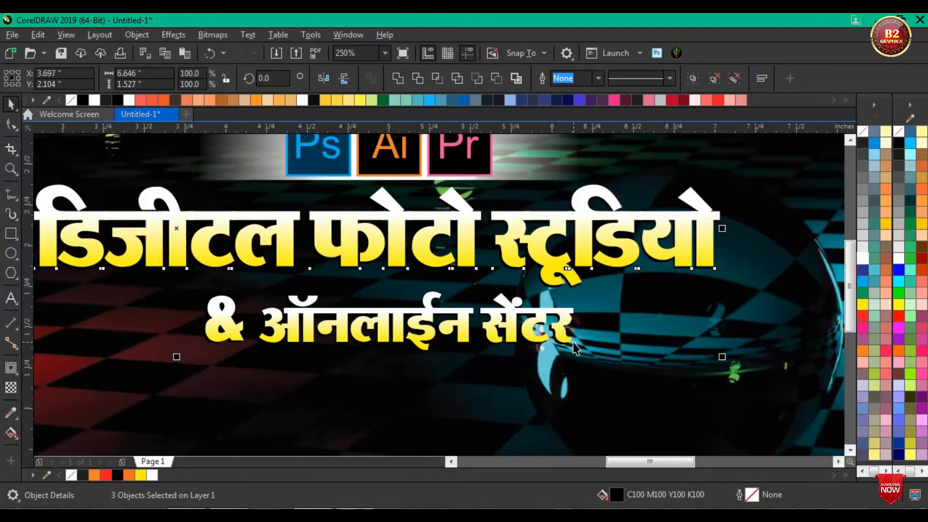
pyautogui.scroll(-2, 574, 347)
pyautogui.scroll(-2, 561, 314)
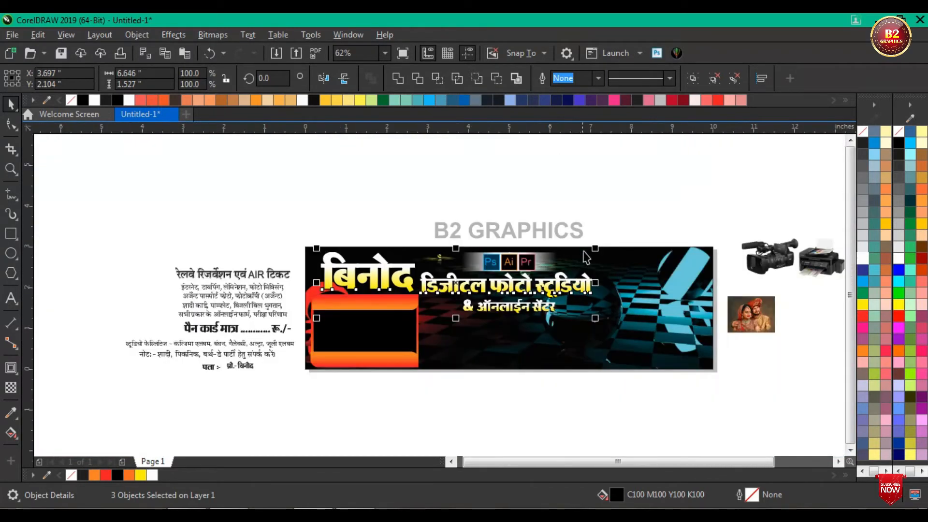
pyautogui.click(598, 207)
pyautogui.scroll(-1, 356, 212)
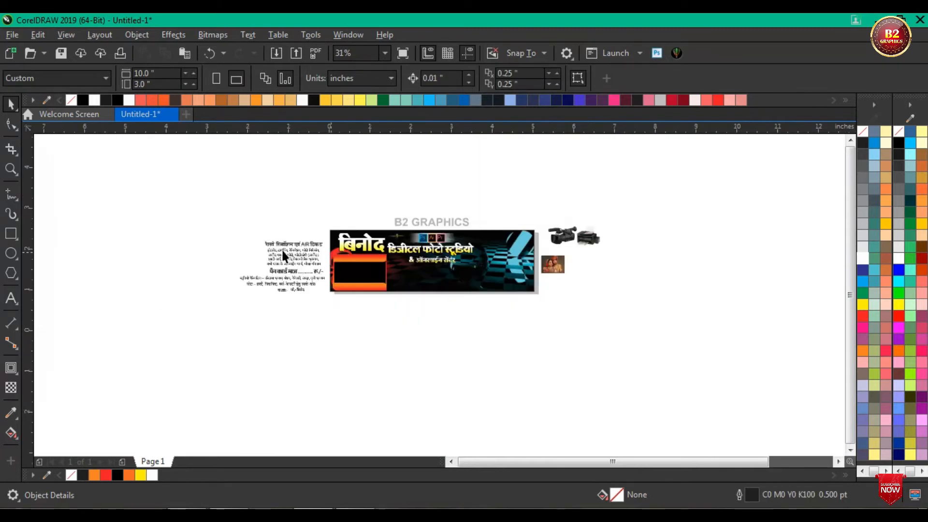
pyautogui.scroll(2, 283, 251)
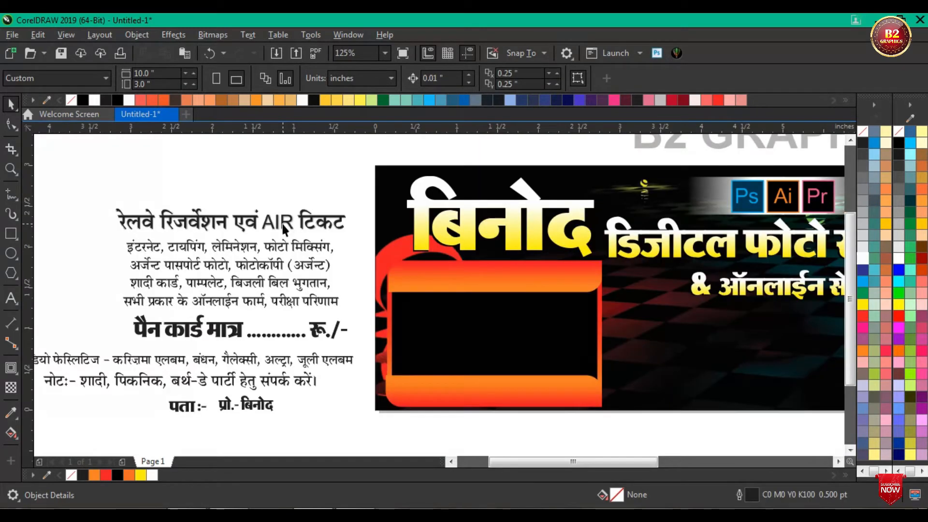
# Step: Place the "रेलवे रिजर्वेशन एवं AIR टिकट" heading on the banner box's upper orange band and scale it to about 89.5% to fit
pyautogui.click(284, 228)
pyautogui.moveTo(232, 223); pyautogui.dragTo(498, 279)
pyautogui.click(529, 283)
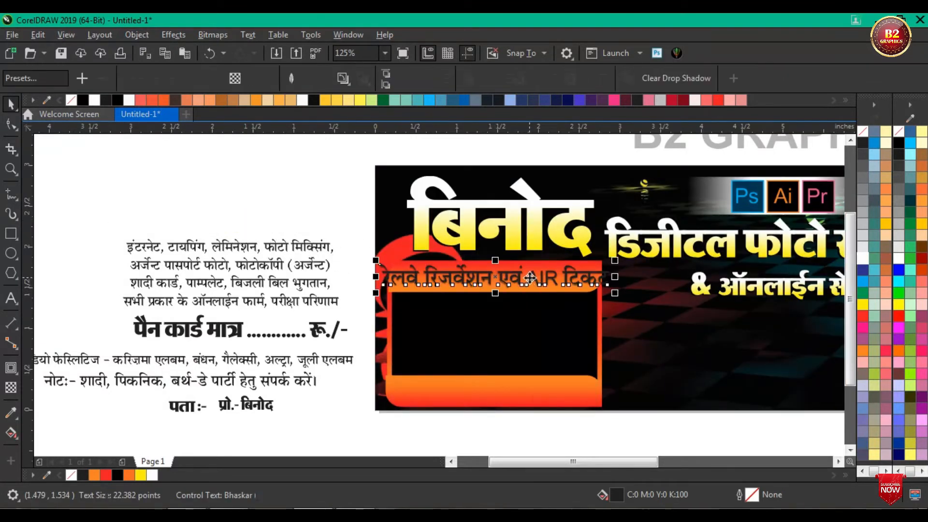
pyautogui.scroll(1, 541, 275)
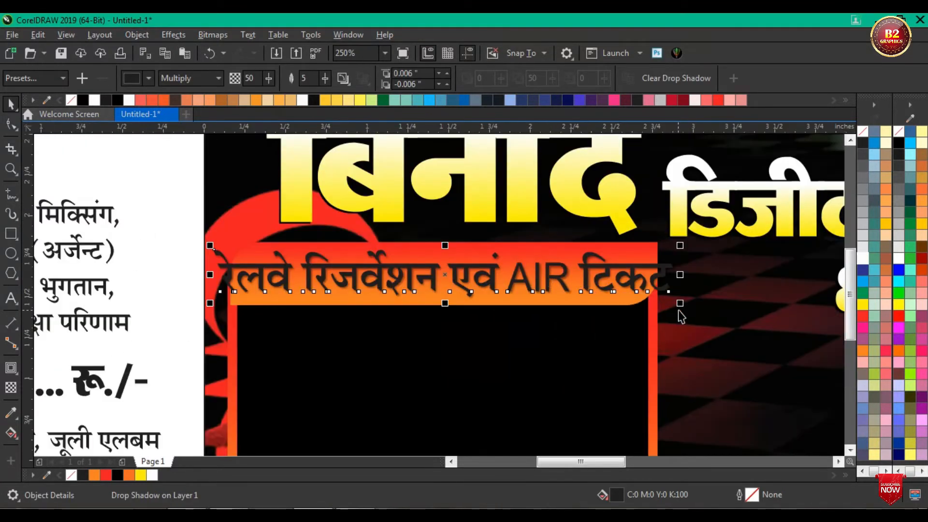
pyautogui.moveTo(678, 303); pyautogui.dragTo(658, 326)
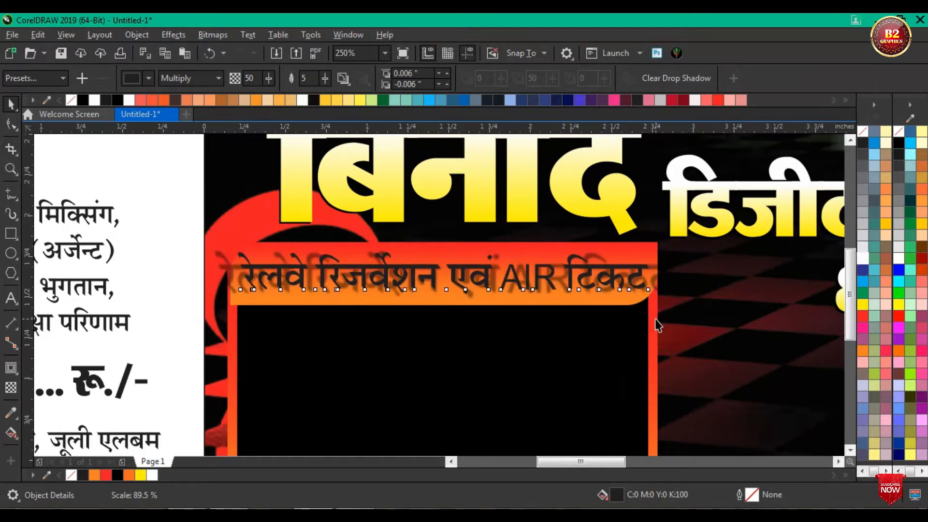
pyautogui.scroll(-1, 493, 286)
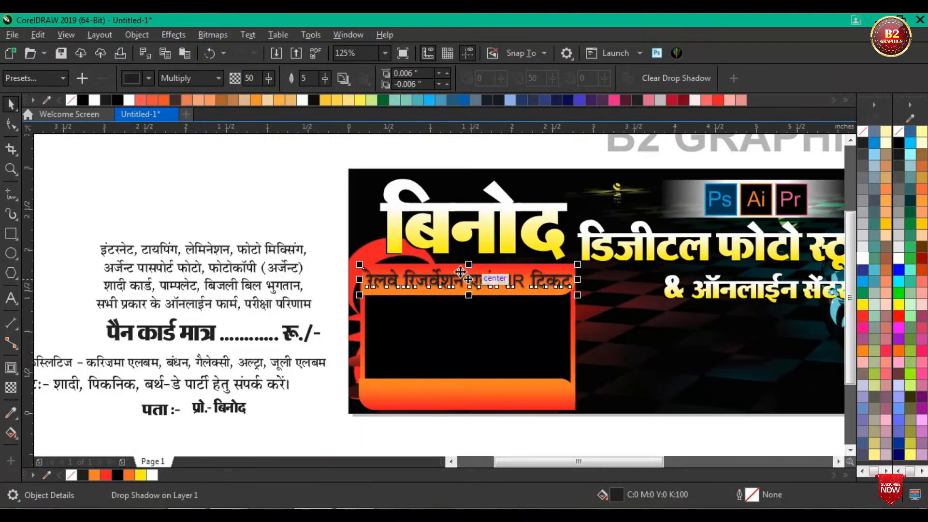
pyautogui.click(138, 201)
# Step: Place the "पैन कार्ड मात्र" price line on the box's lower orange band and shrink it to about 24.26 pt
pyautogui.moveTo(313, 361); pyautogui.dragTo(332, 347)
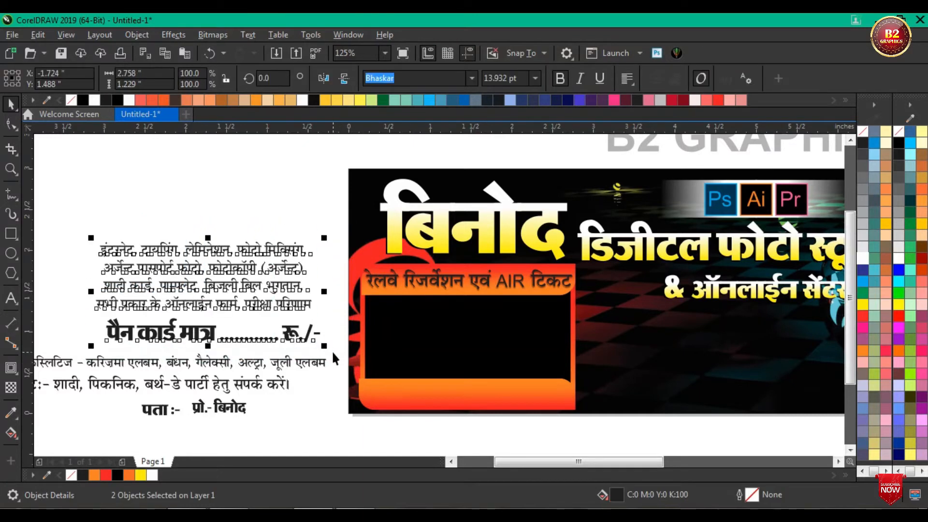
pyautogui.click(223, 206)
pyautogui.moveTo(210, 336); pyautogui.dragTo(472, 392)
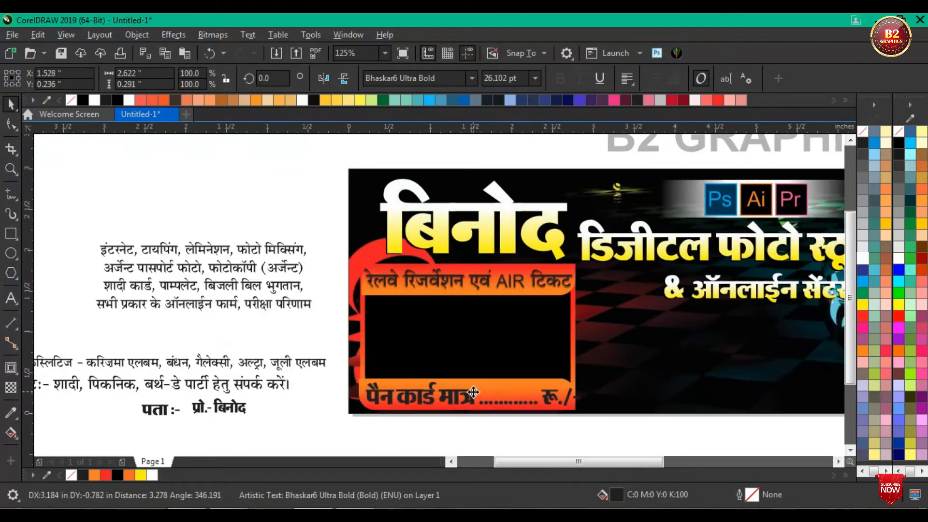
pyautogui.scroll(2, 526, 392)
pyautogui.moveTo(638, 425); pyautogui.dragTo(617, 423)
# Step: Try 10% black, white and magenta fills and a black hairline outline on the PAN card price line
pyautogui.click(862, 247)
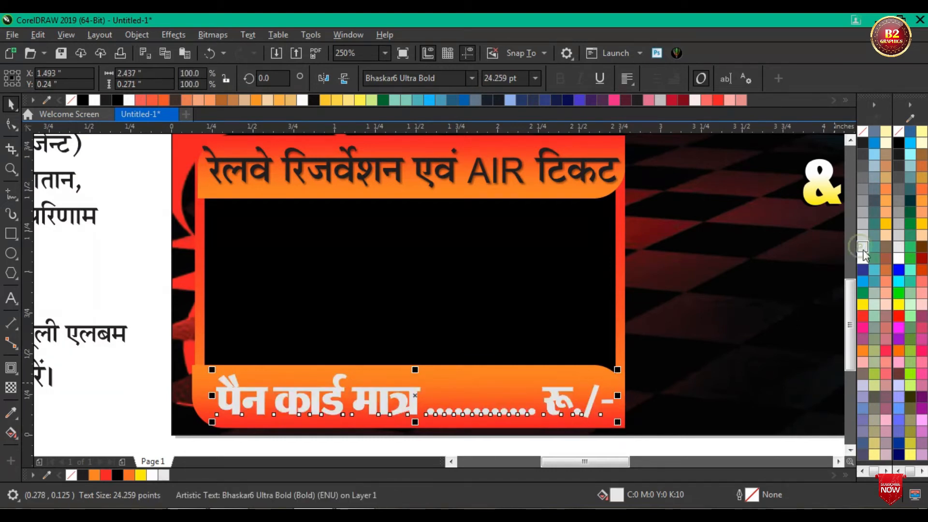
pyautogui.scroll(-1, 312, 329)
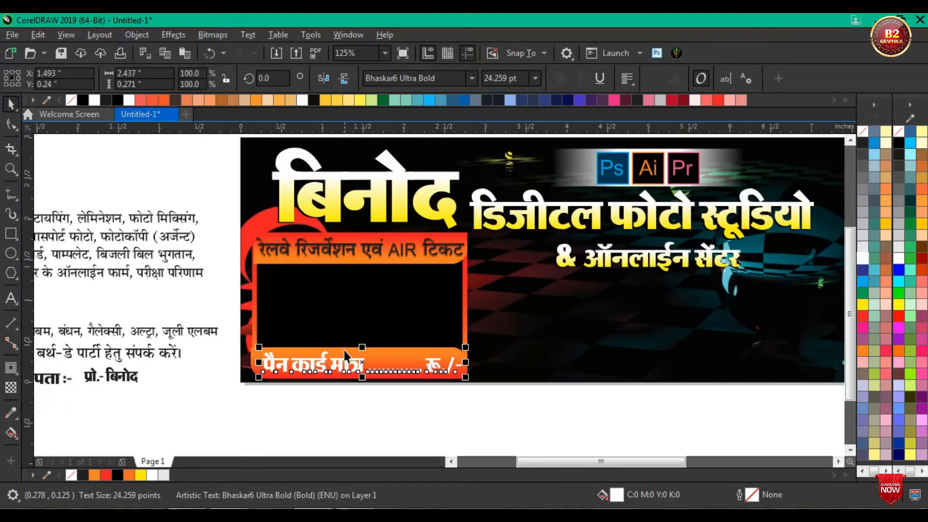
pyautogui.scroll(1, 330, 371)
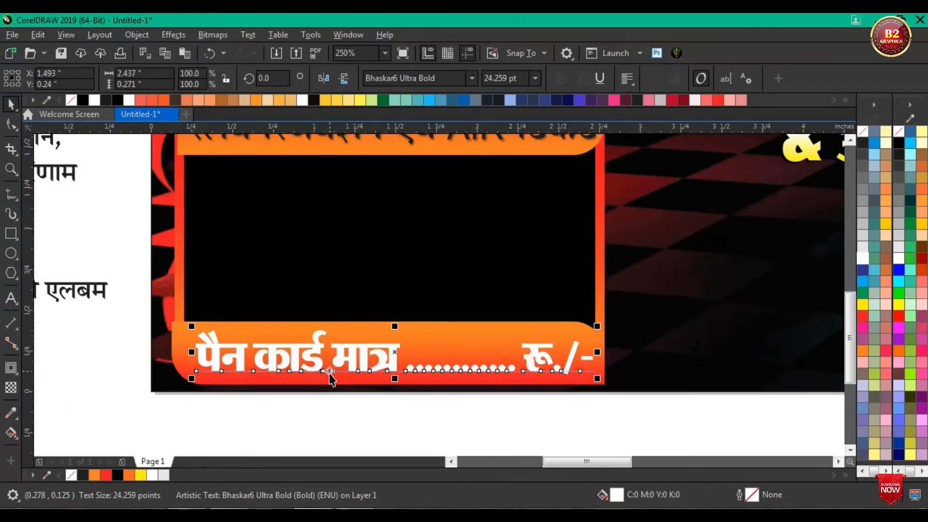
pyautogui.click(861, 328)
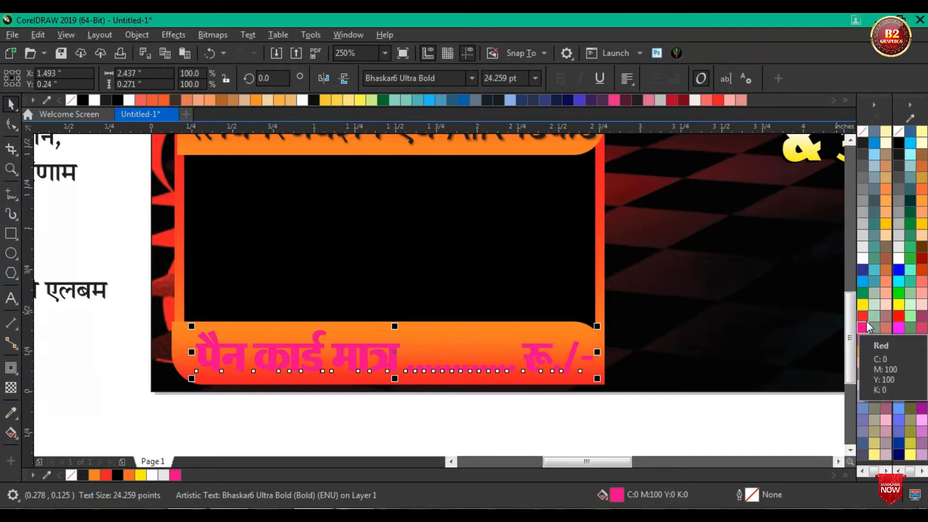
pyautogui.rightClick(861, 146)
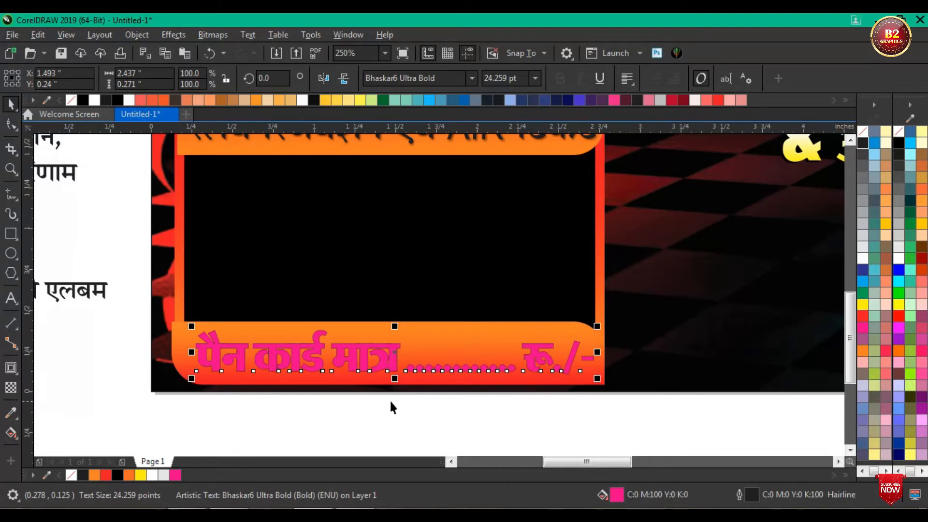
pyautogui.hotkey('ctrl', 'z')
# Step: Apply a vertical fountain fill to the PAN card price line, running from magenta down to red, and shorten it slightly
pyautogui.scroll(3, 357, 368)
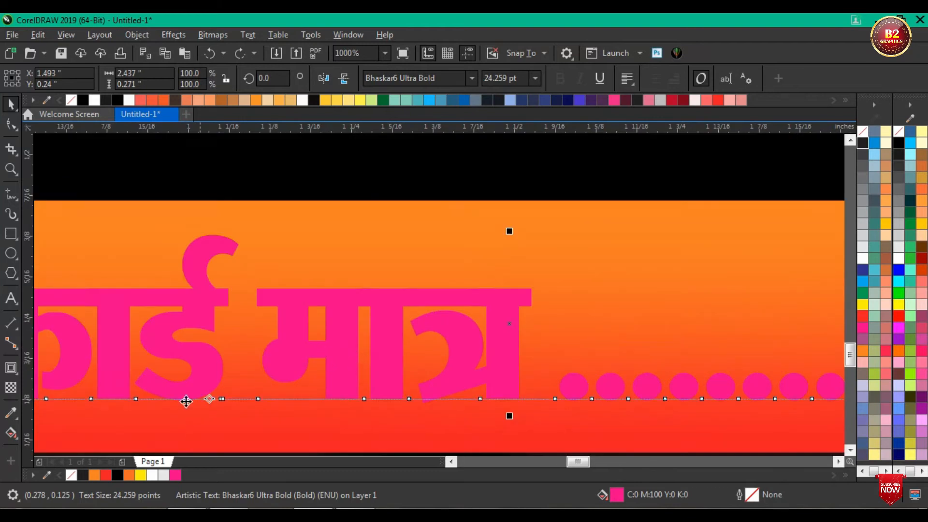
pyautogui.click(16, 434)
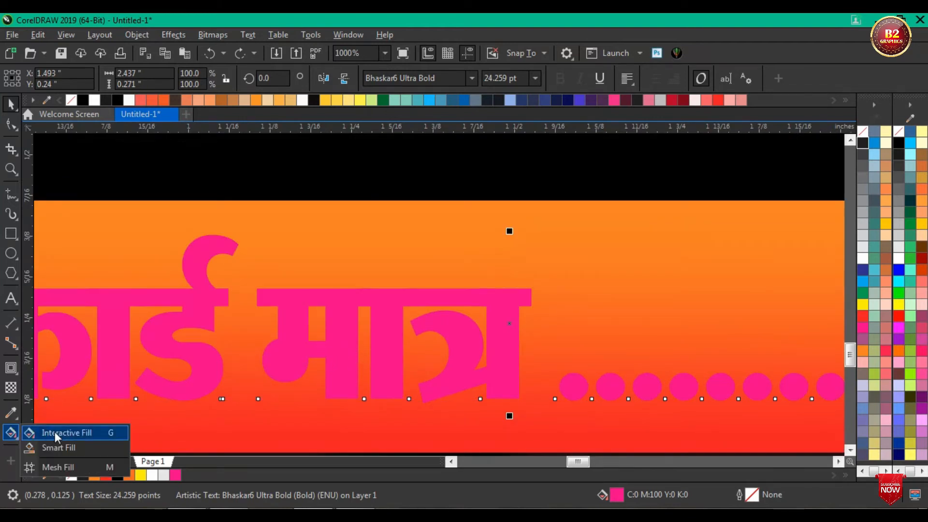
pyautogui.click(57, 437)
pyautogui.moveTo(378, 299); pyautogui.dragTo(378, 393)
pyautogui.click(862, 317)
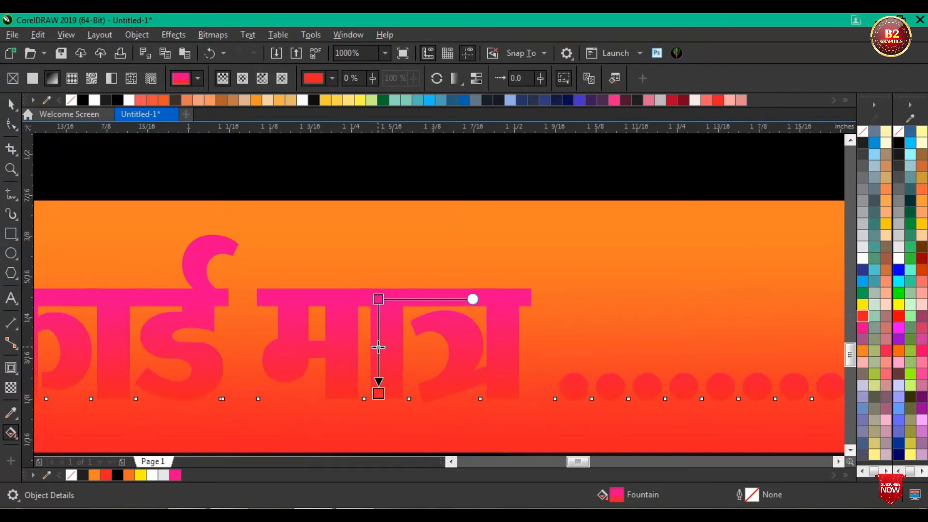
pyautogui.click(378, 385)
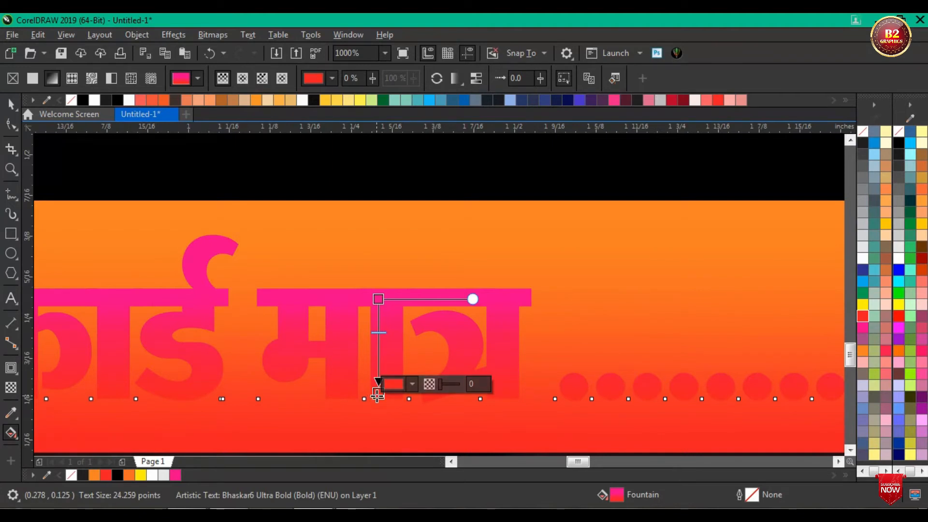
pyautogui.moveTo(377, 396); pyautogui.dragTo(379, 379)
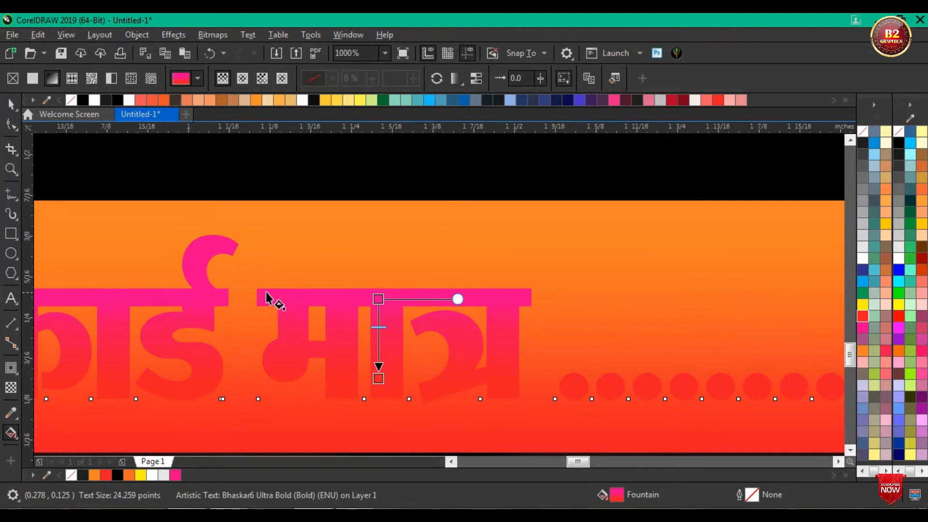
# Step: Set the upper colour of the PAN card line's gradient to yellow after trying cyan, green and red
pyautogui.click(378, 298)
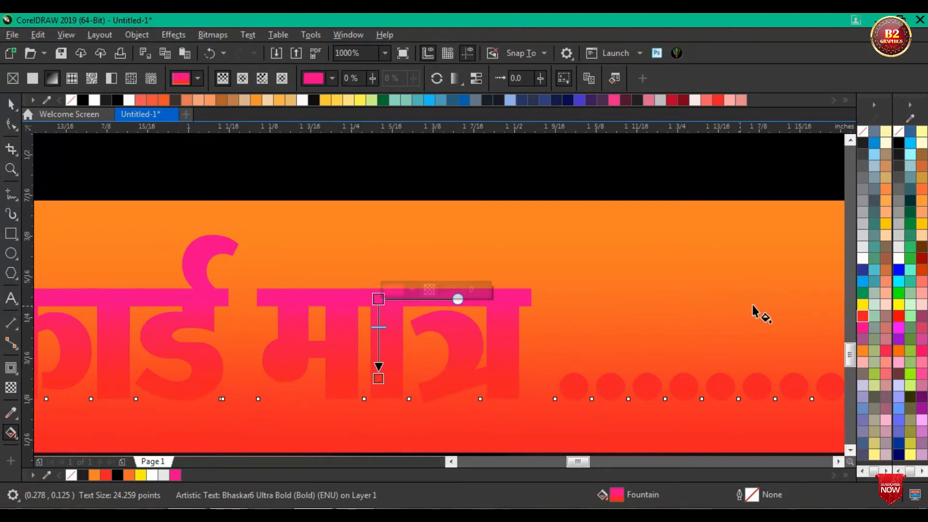
pyautogui.click(863, 283)
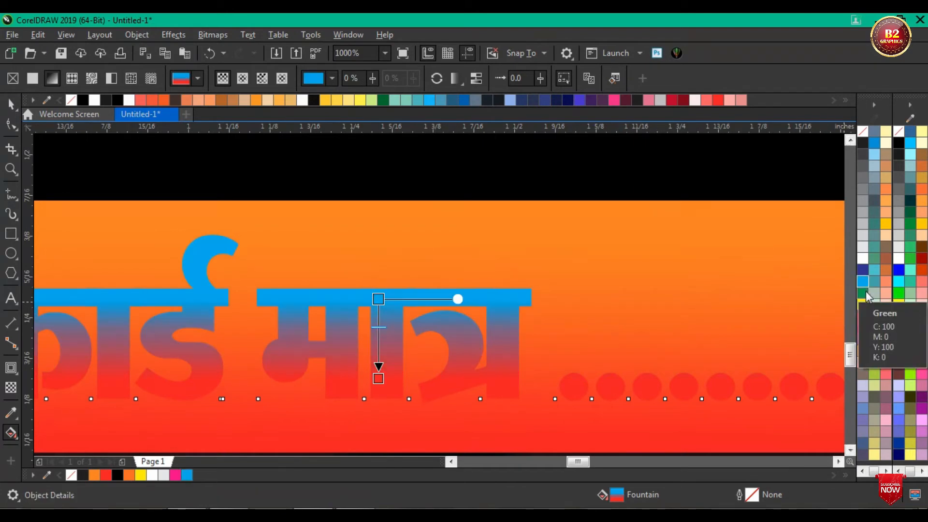
pyautogui.click(863, 293)
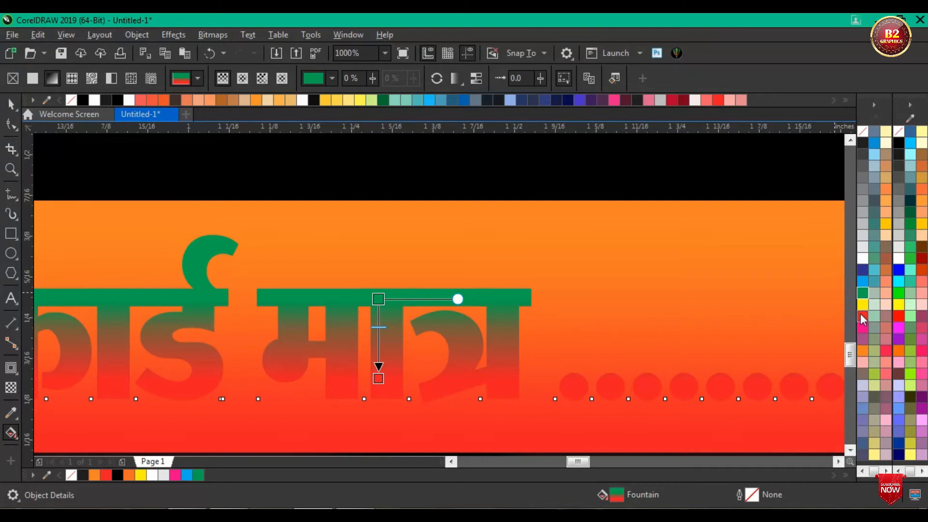
pyautogui.click(862, 318)
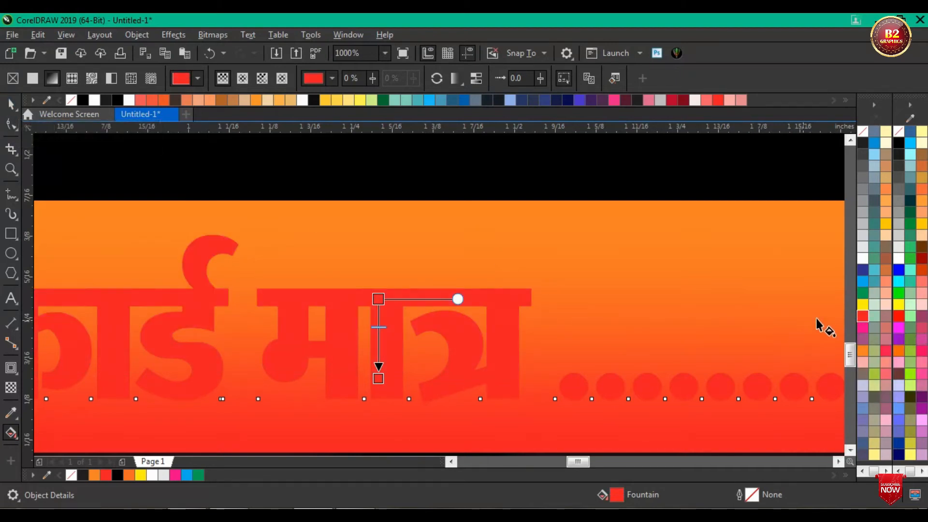
pyautogui.click(861, 305)
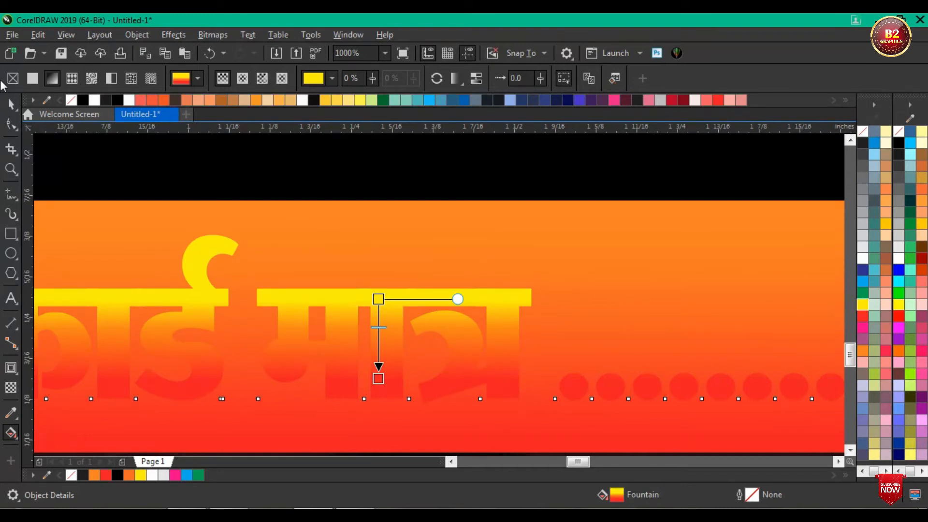
pyautogui.click(11, 104)
# Step: Give the gradient-filled PAN card price line a white outline 1.5 pt wide
pyautogui.scroll(-3, 467, 277)
pyautogui.scroll(2, 505, 288)
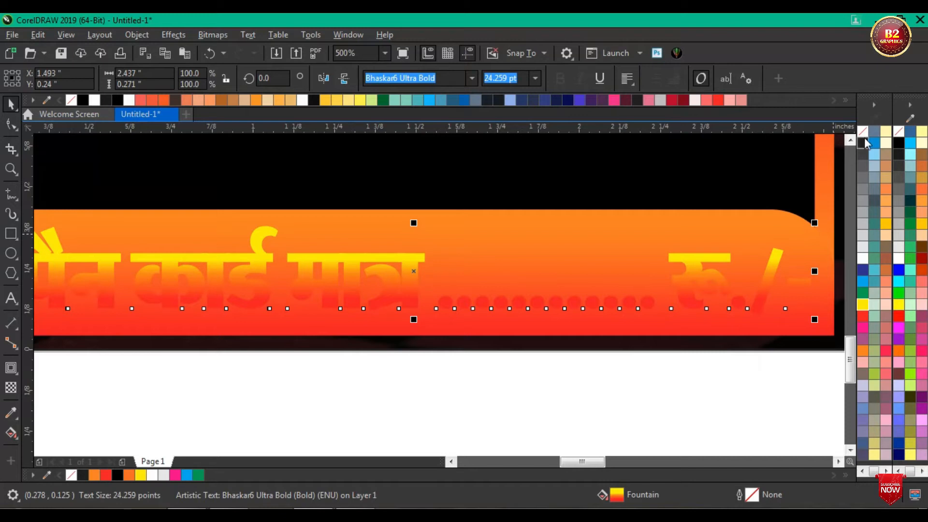
pyautogui.rightClick(862, 257)
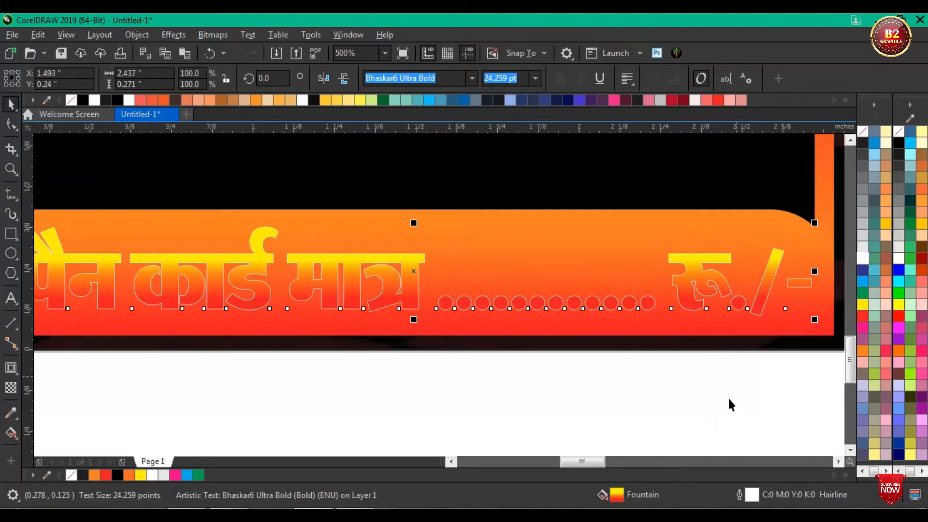
pyautogui.doubleClick(751, 495)
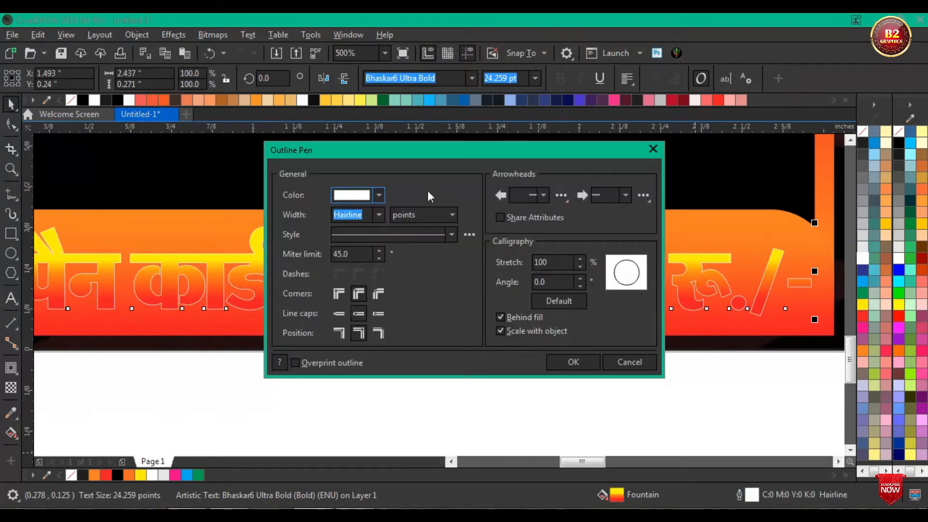
pyautogui.moveTo(445, 153); pyautogui.dragTo(706, 150)
pyautogui.click(647, 205)
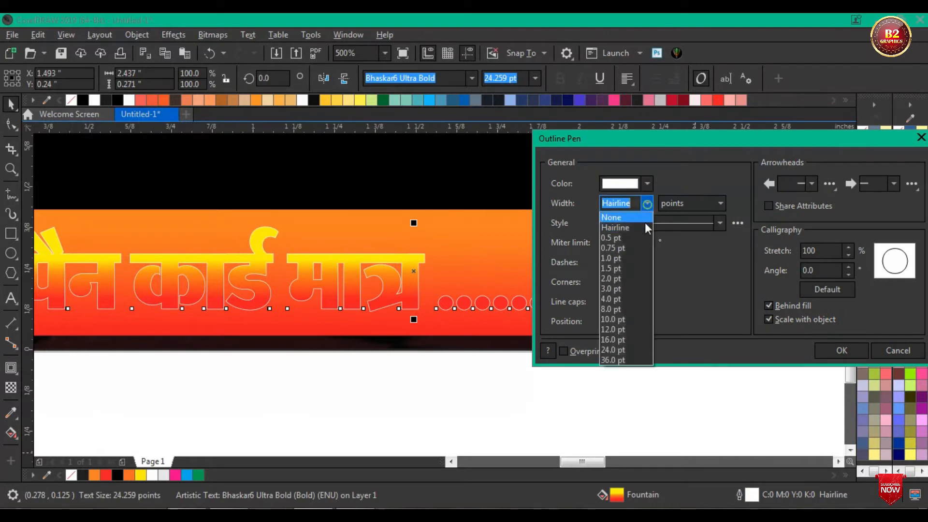
pyautogui.click(633, 271)
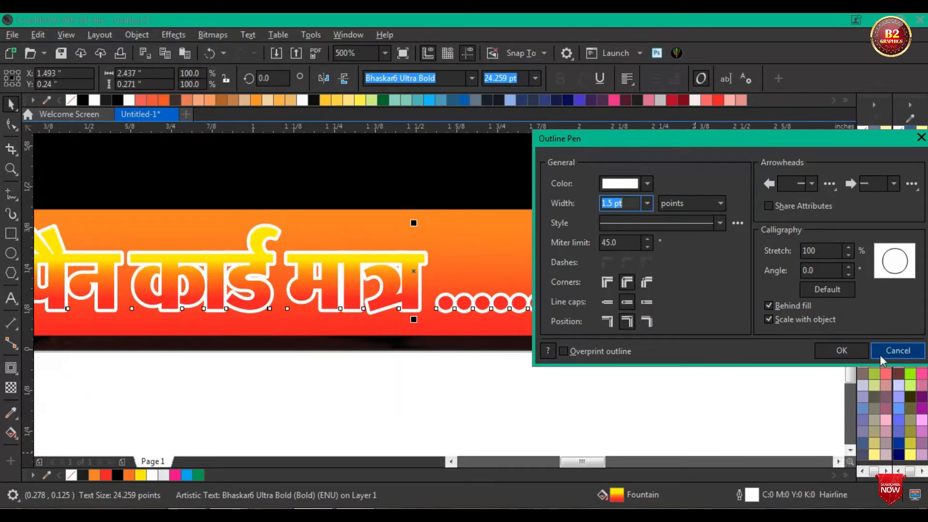
pyautogui.click(823, 350)
pyautogui.scroll(-1, 526, 318)
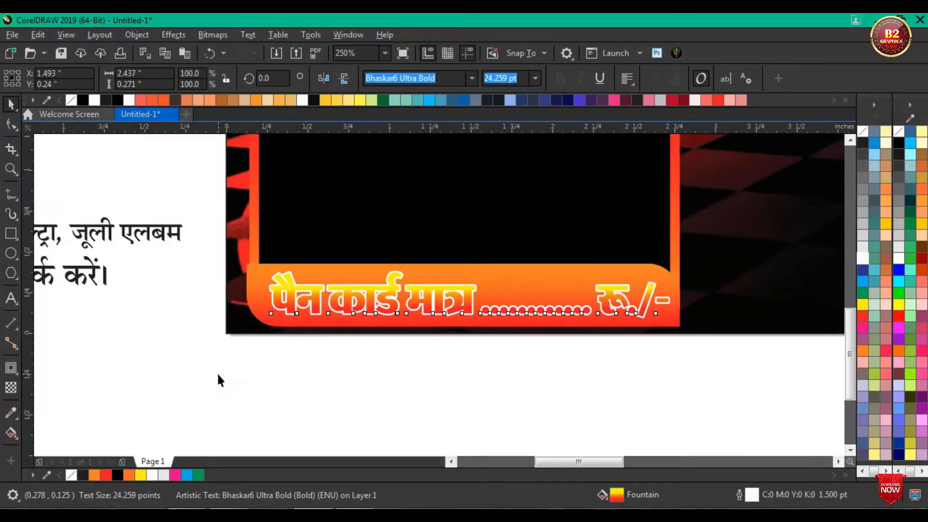
pyautogui.click(290, 382)
# Step: Move the four-line service list into the box's black area and fill it with yellow (C0 M0 Y100 K0)
pyautogui.scroll(-1, 289, 382)
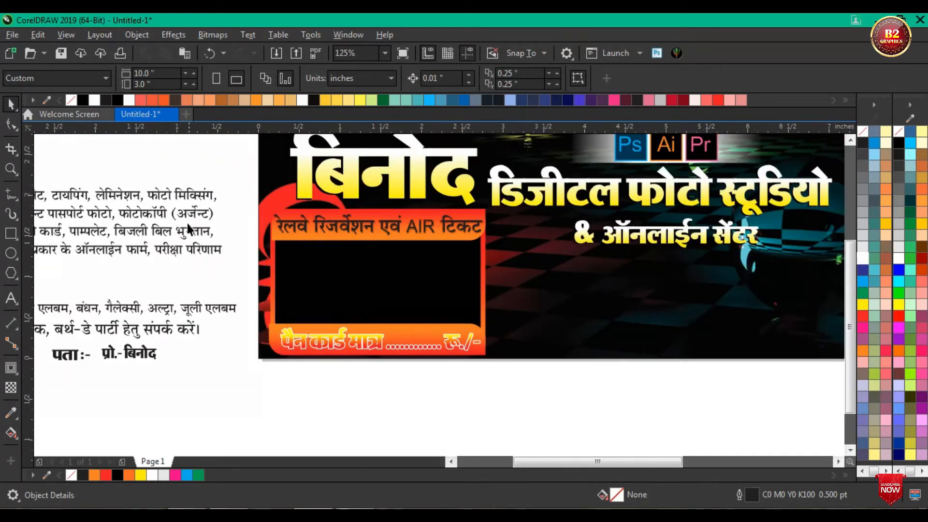
pyautogui.moveTo(170, 230); pyautogui.dragTo(437, 289)
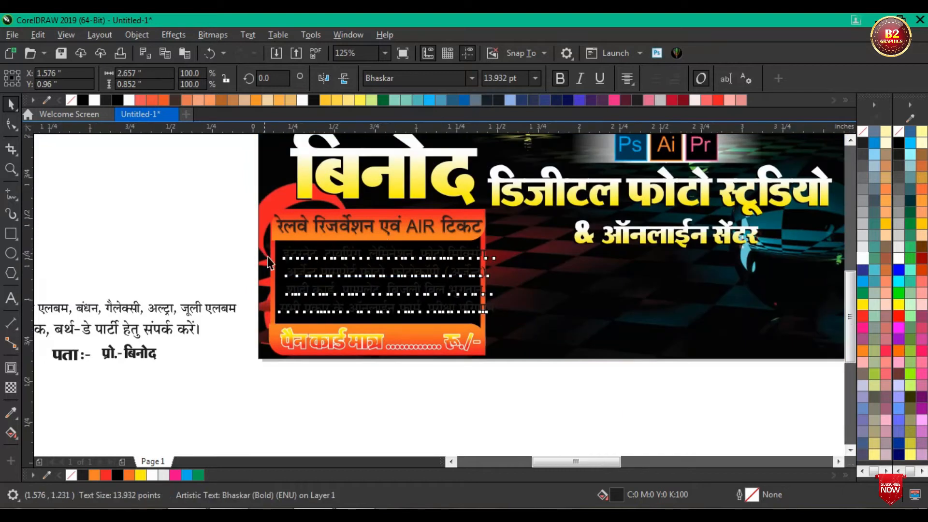
pyautogui.scroll(1, 263, 253)
pyautogui.click(863, 305)
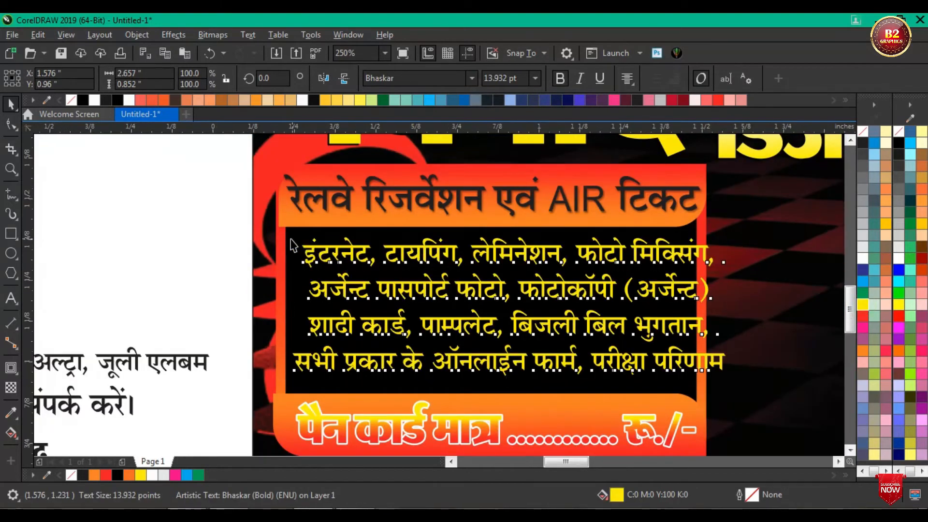
# Step: Scale the yellow service list to about 2.46 inches wide, then stretch its height to about 0.83 inch to fit the black area
pyautogui.scroll(1, 321, 265)
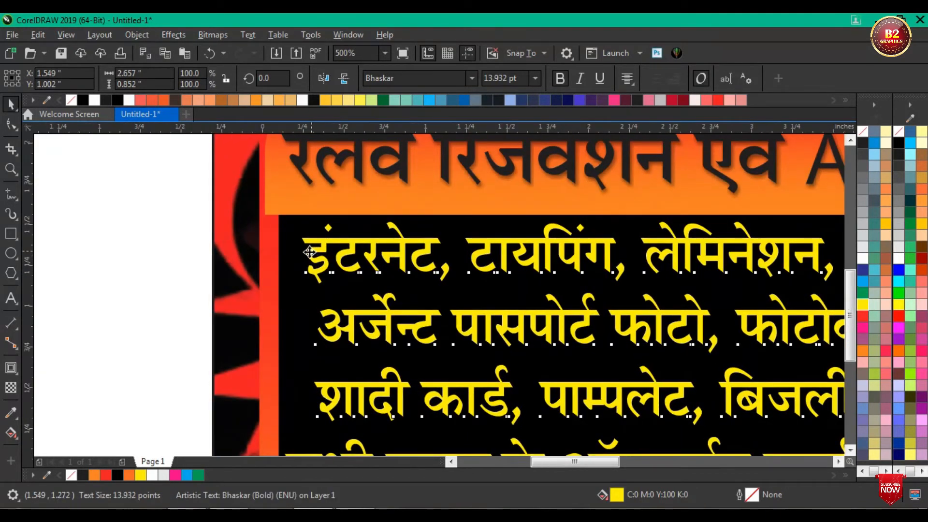
pyautogui.scroll(-1, 309, 253)
pyautogui.moveTo(735, 232); pyautogui.dragTo(718, 244)
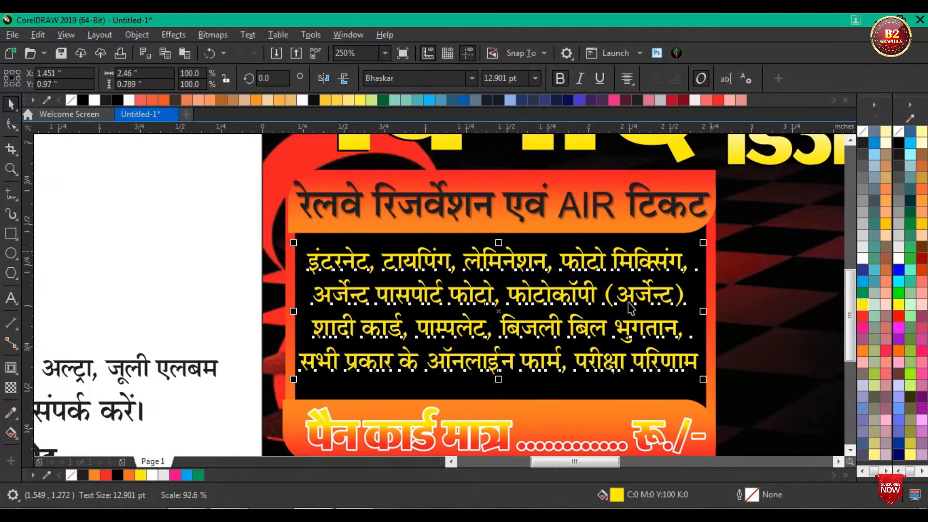
pyautogui.moveTo(499, 382); pyautogui.dragTo(499, 390)
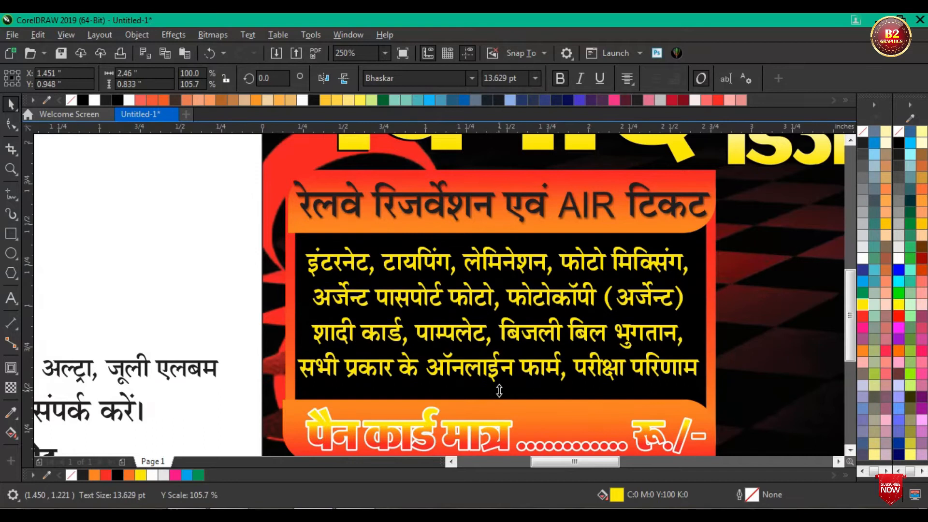
pyautogui.click(150, 252)
pyautogui.scroll(-5, 151, 256)
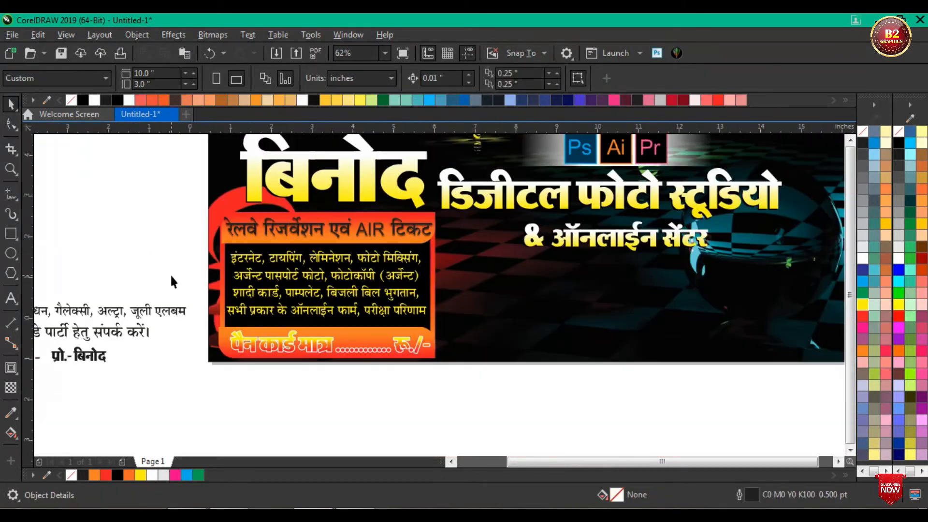
pyautogui.scroll(-2, 459, 319)
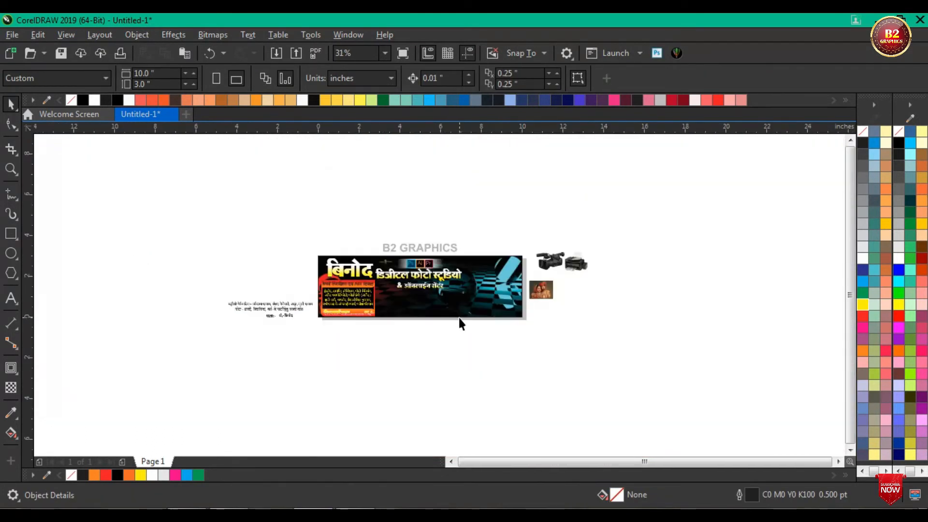
# Step: Move the wedding photo, printer and video camera pictures to separate spots in the empty area beside the banner
pyautogui.scroll(2, 462, 322)
pyautogui.scroll(-1, 609, 213)
pyautogui.scroll(2, 602, 188)
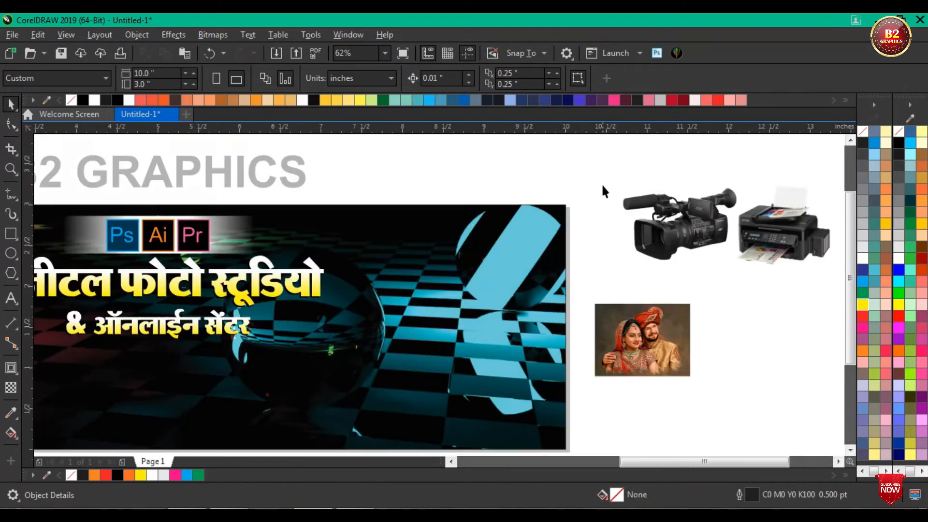
pyautogui.scroll(-2, 651, 270)
pyautogui.scroll(-2, 651, 270)
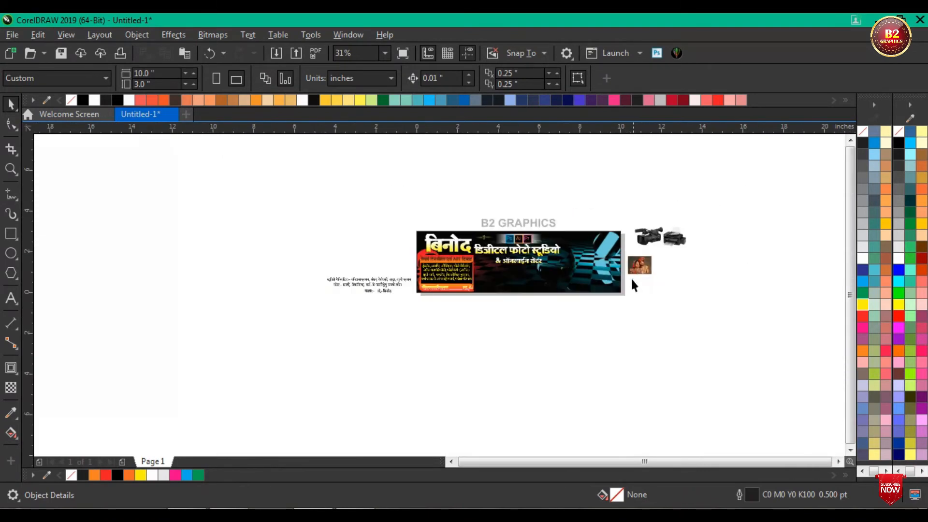
pyautogui.scroll(4, 632, 285)
pyautogui.scroll(-2, 632, 285)
pyautogui.click(720, 357)
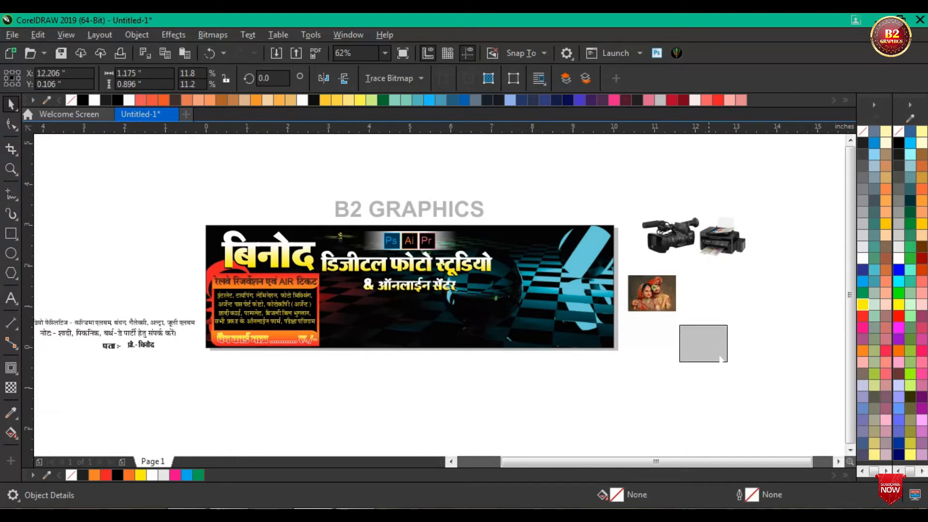
pyautogui.moveTo(720, 357); pyautogui.dragTo(790, 400)
pyautogui.moveTo(734, 244); pyautogui.dragTo(833, 256)
pyautogui.moveTo(671, 238); pyautogui.dragTo(717, 415)
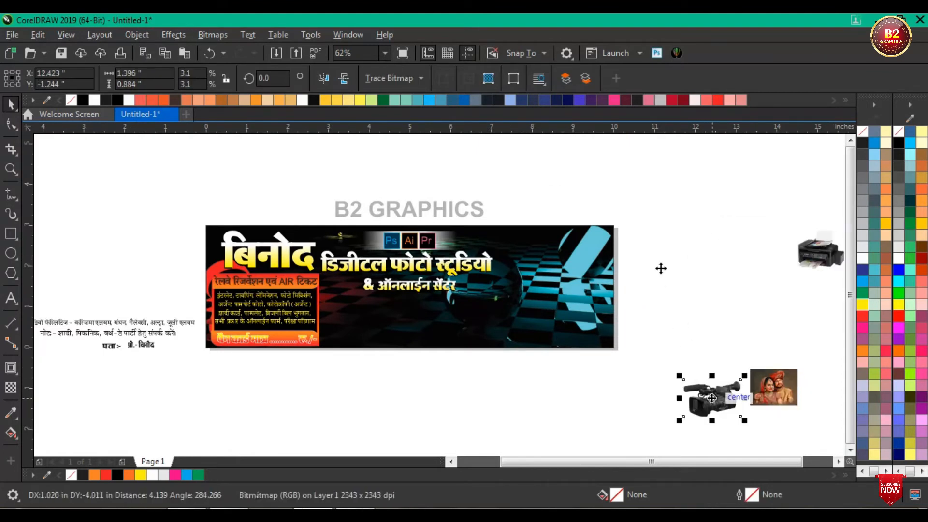
# Step: Draw three overlapping circles at the banner's upper right corner, the smallest about 1.3 inches across
pyautogui.click(12, 253)
pyautogui.moveTo(580, 185); pyautogui.dragTo(620, 252)
pyautogui.scroll(2, 633, 256)
pyautogui.moveTo(688, 177); pyautogui.dragTo(683, 196)
pyautogui.moveTo(610, 253); pyautogui.dragTo(613, 265)
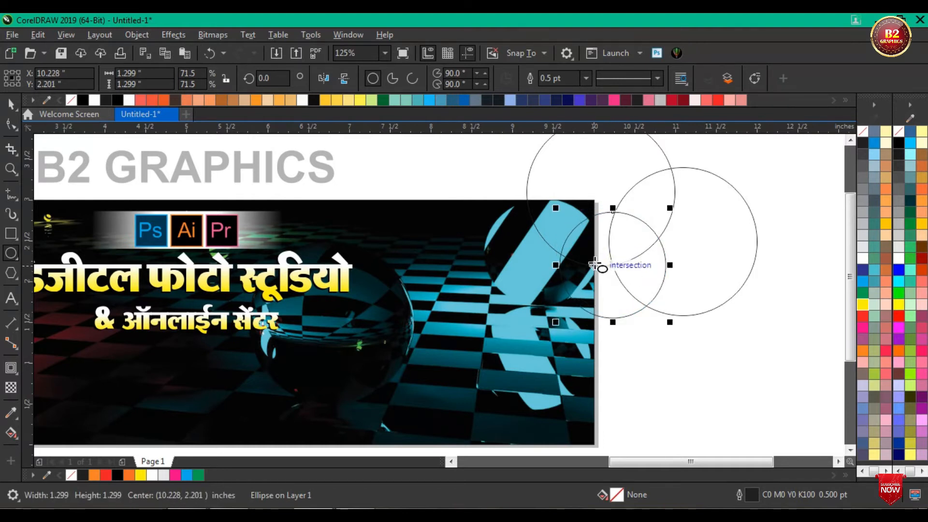
pyautogui.scroll(-2, 594, 263)
pyautogui.click(6, 103)
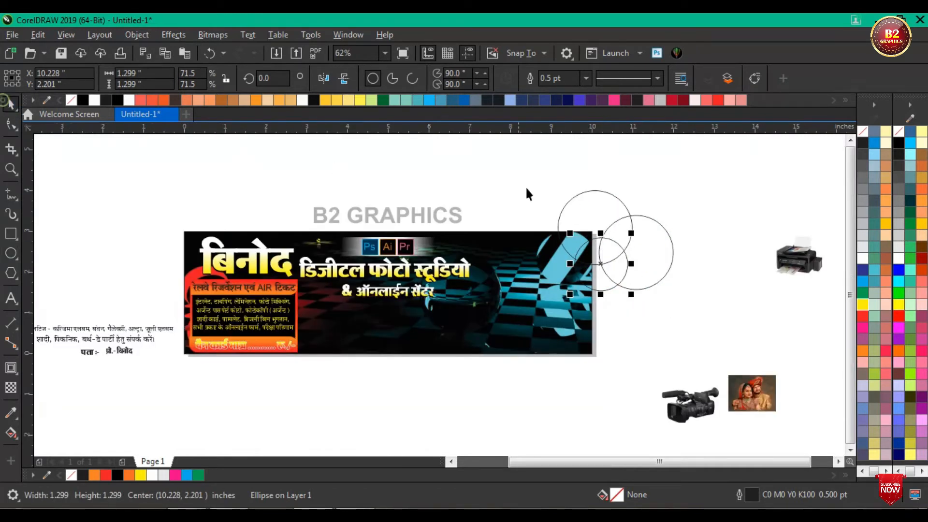
# Step: Select the three overlapping circles and weld them into a single cloud-shaped outline
pyautogui.scroll(1, 594, 210)
pyautogui.click(708, 168)
pyautogui.click(582, 217)
pyautogui.keyDown('shift'); pyautogui.click(597, 298); pyautogui.keyUp('shift')
pyautogui.keyDown('shift'); pyautogui.click(696, 298); pyautogui.keyUp('shift')
pyautogui.click(397, 78)
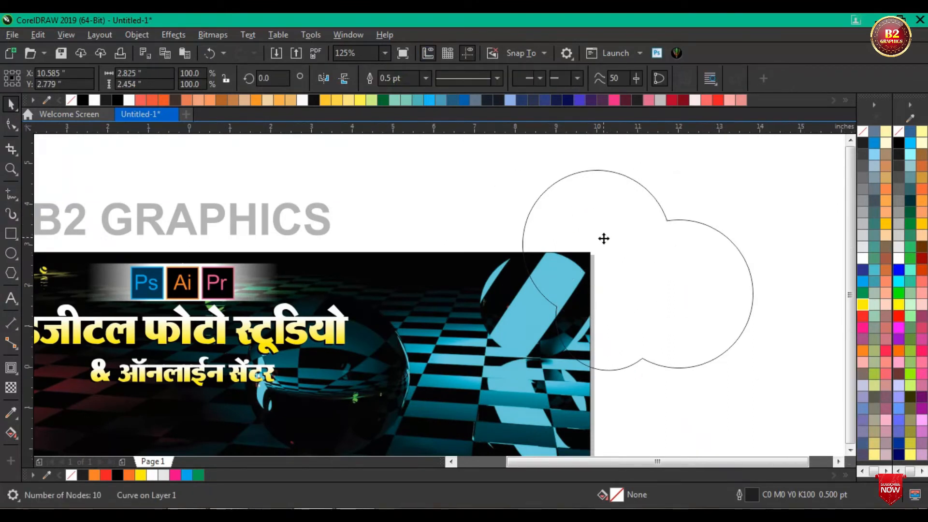
# Step: Scale the cloud shape to about 2.63 by 2.28 inches and move it over the banner's upper right corner
pyautogui.scroll(-2, 632, 279)
pyautogui.moveTo(686, 311); pyautogui.dragTo(676, 305)
pyautogui.scroll(1, 616, 268)
pyautogui.moveTo(616, 262); pyautogui.dragTo(571, 295)
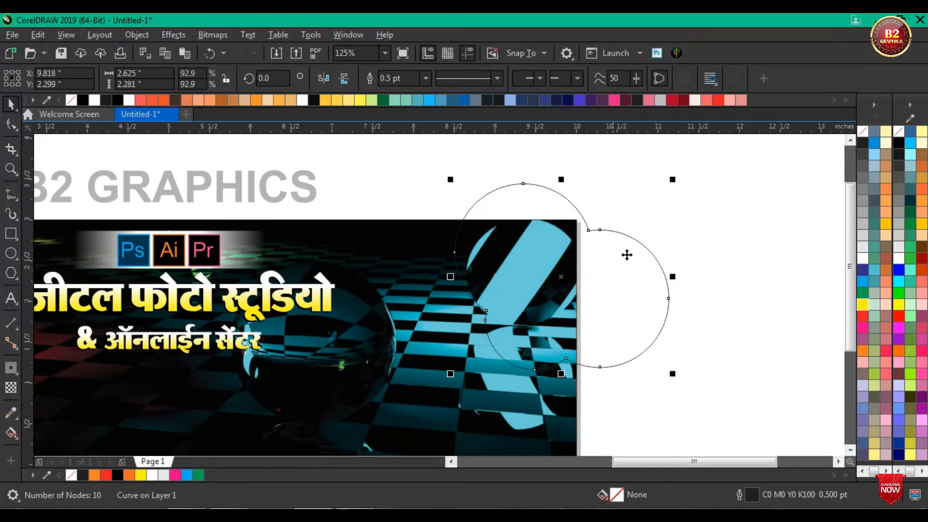
# Step: Fill the cloud shape with white, remove its outline, and place a copy of it slightly above
pyautogui.click(863, 259)
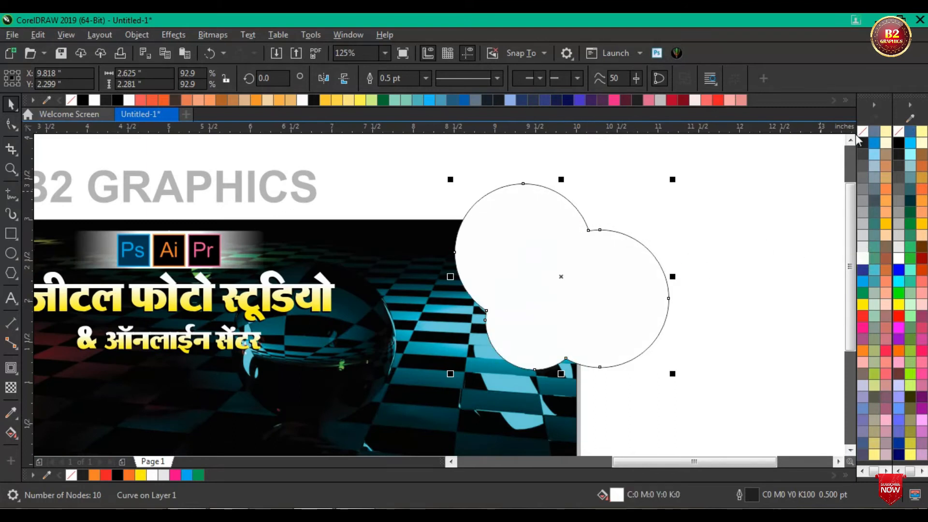
pyautogui.rightClick(863, 131)
pyautogui.scroll(-1, 570, 280)
pyautogui.moveTo(567, 279); pyautogui.dragTo(589, 258)
pyautogui.scroll(1, 589, 258)
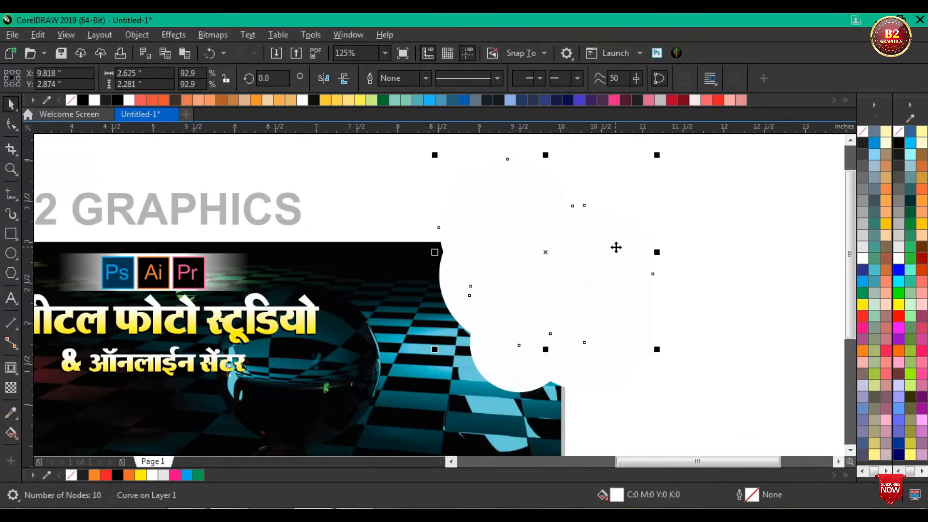
# Step: Fill the cloud copy with a diagonal gradient from light blue to dark blue, after trying green for the lower end
pyautogui.click(14, 431)
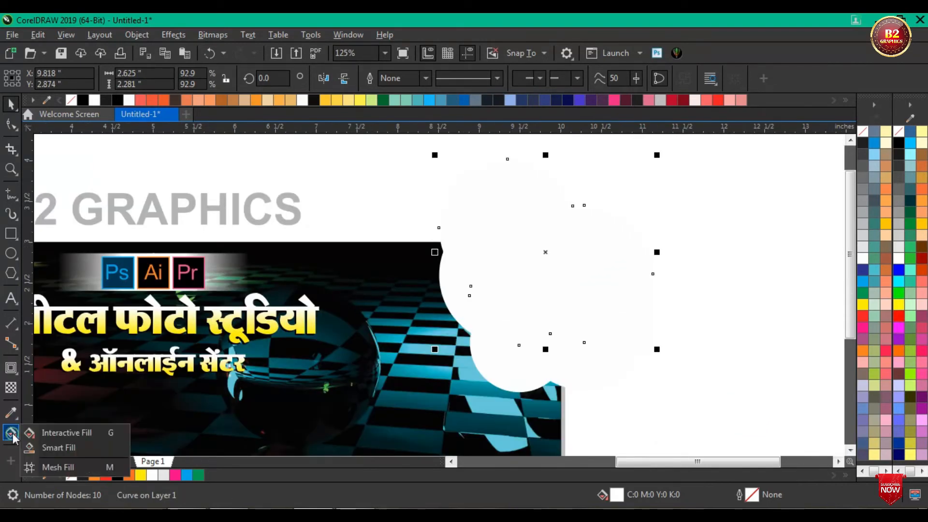
pyautogui.click(53, 431)
pyautogui.moveTo(540, 178); pyautogui.dragTo(645, 275)
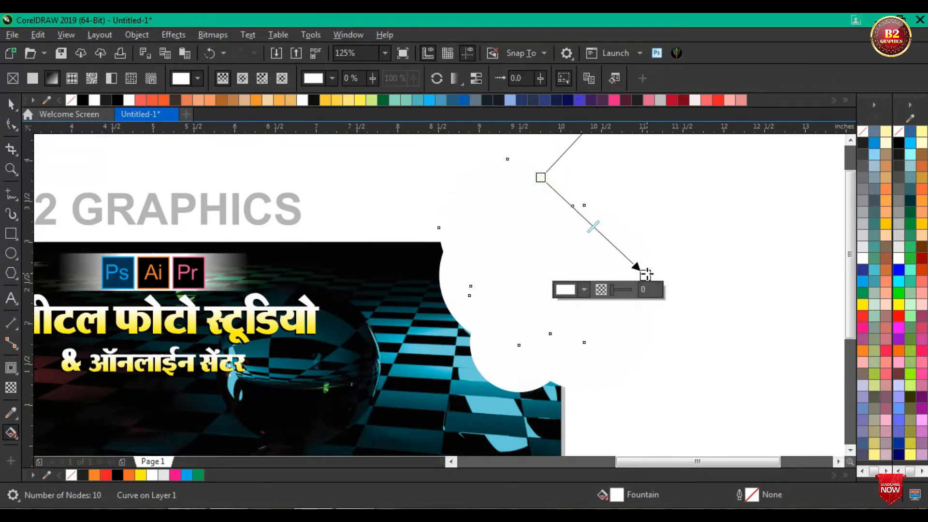
pyautogui.click(863, 295)
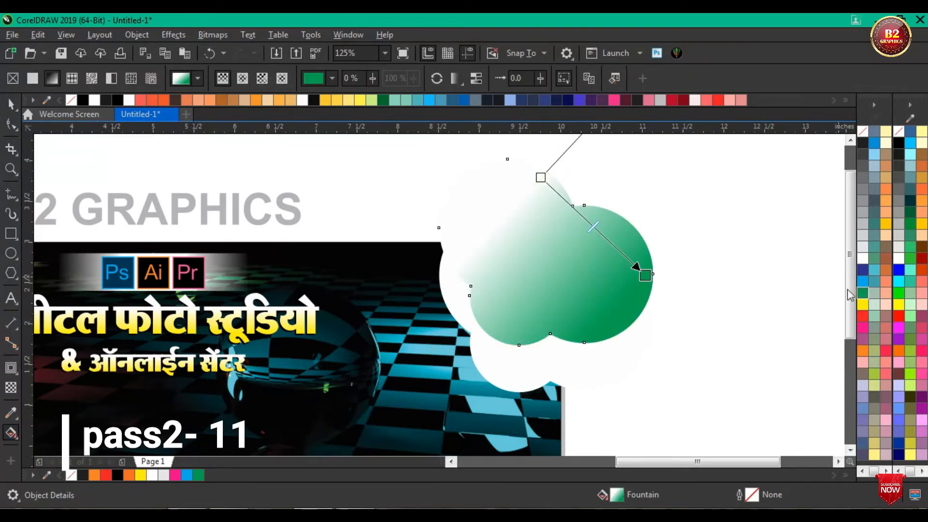
pyautogui.click(540, 178)
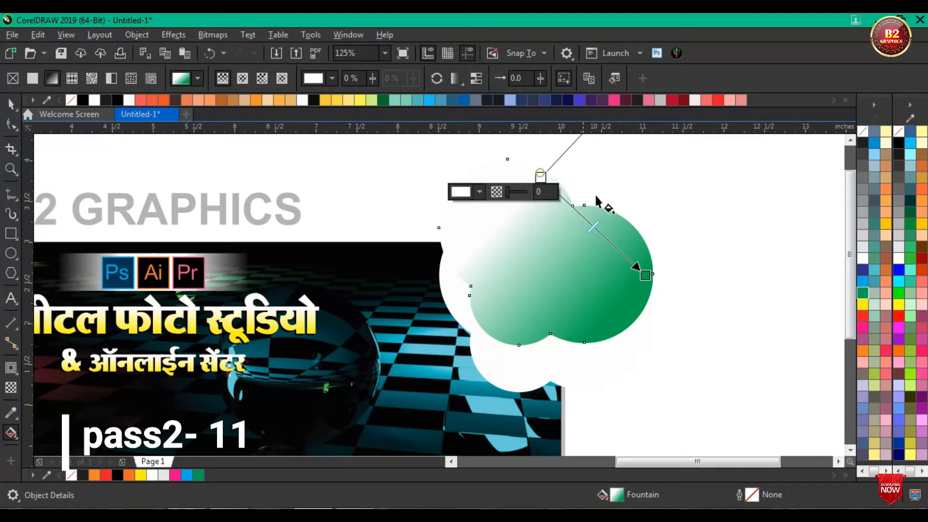
pyautogui.click(863, 280)
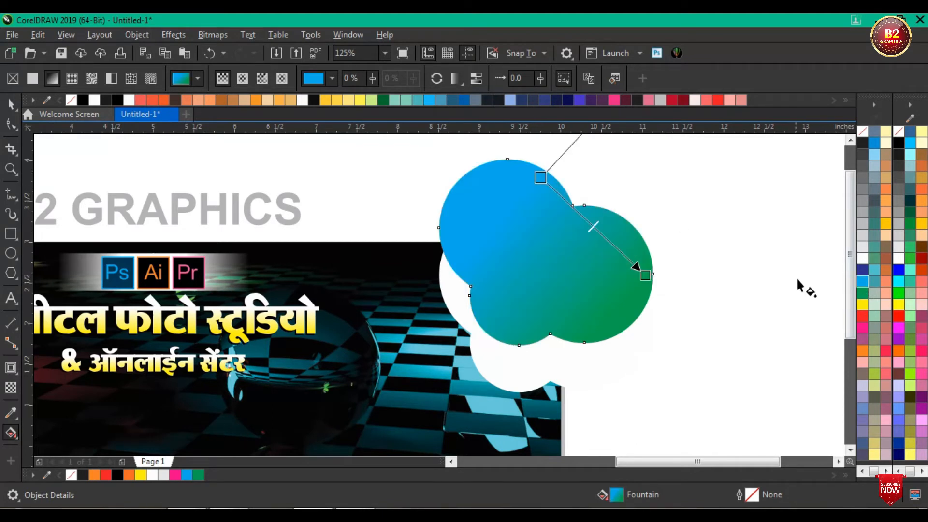
pyautogui.click(644, 276)
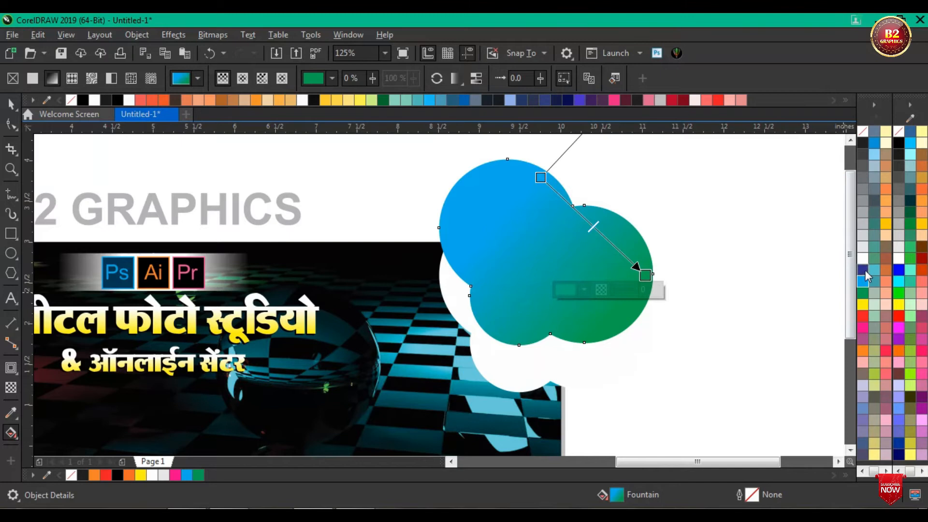
pyautogui.click(862, 269)
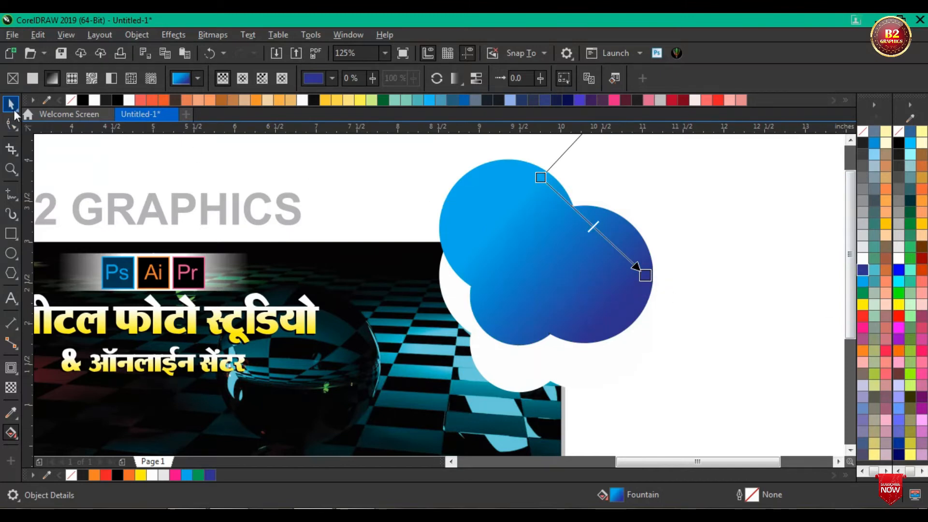
pyautogui.click(10, 105)
# Step: Move the blue gradient cloud over the white one so a thin white rim is left along the banner side
pyautogui.scroll(-1, 592, 301)
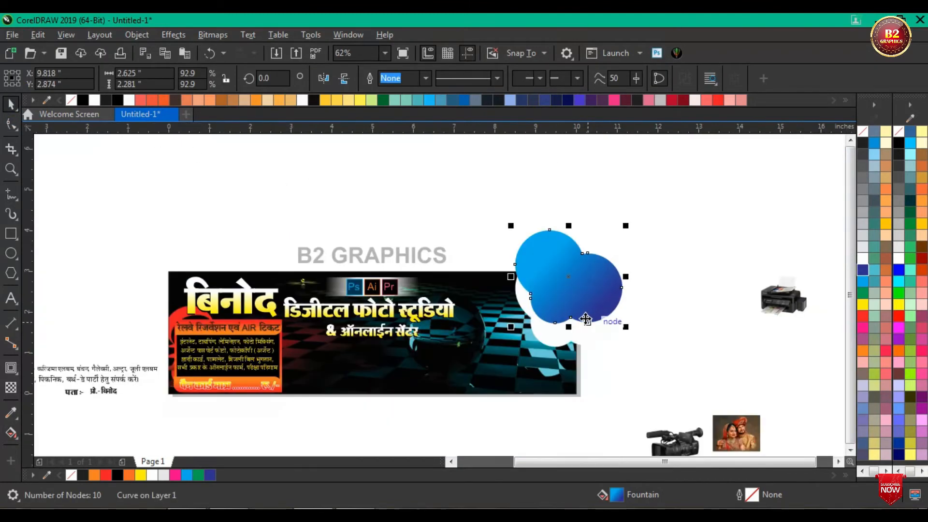
pyautogui.scroll(1, 584, 321)
pyautogui.moveTo(553, 272); pyautogui.dragTo(558, 314)
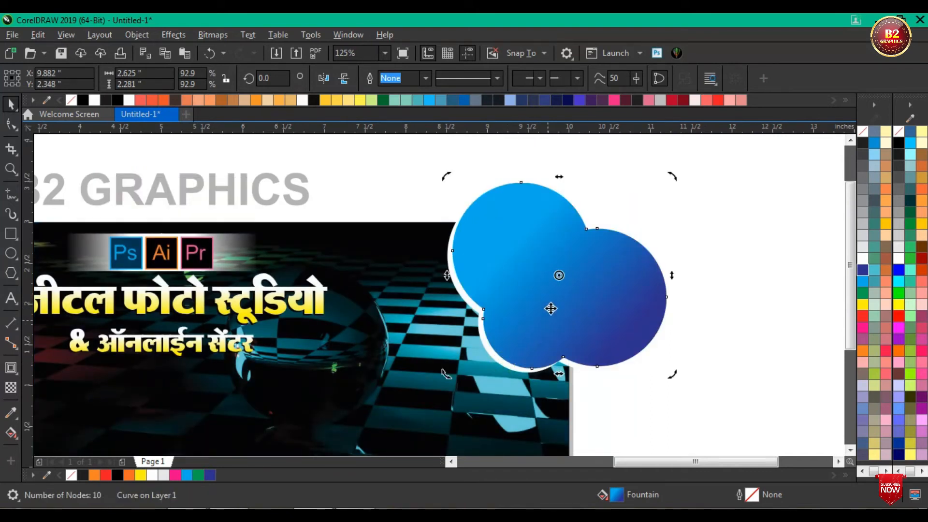
# Step: Duplicate the white cloud, fill the duplicate with black (K100), and move it beside the blue gradient cloud
pyautogui.moveTo(459, 299); pyautogui.dragTo(353, 218)
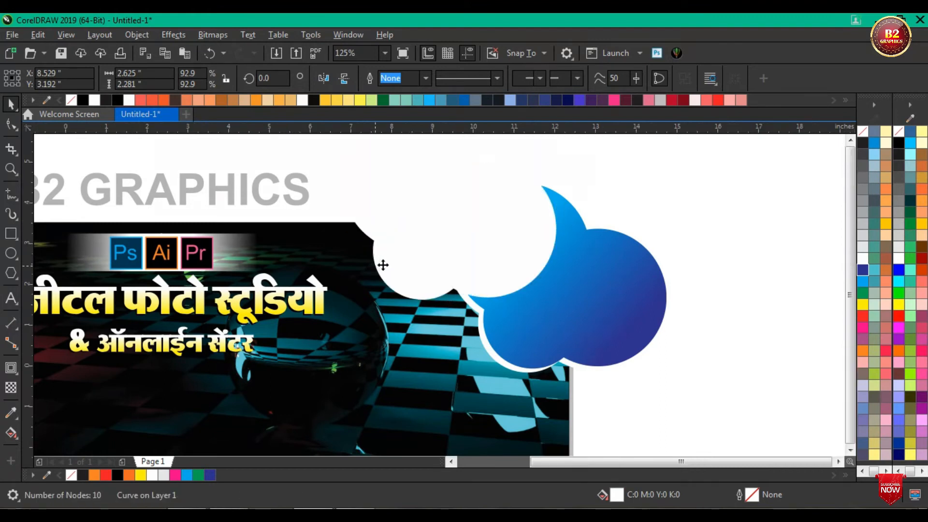
pyautogui.scroll(-2, 379, 266)
pyautogui.click(864, 144)
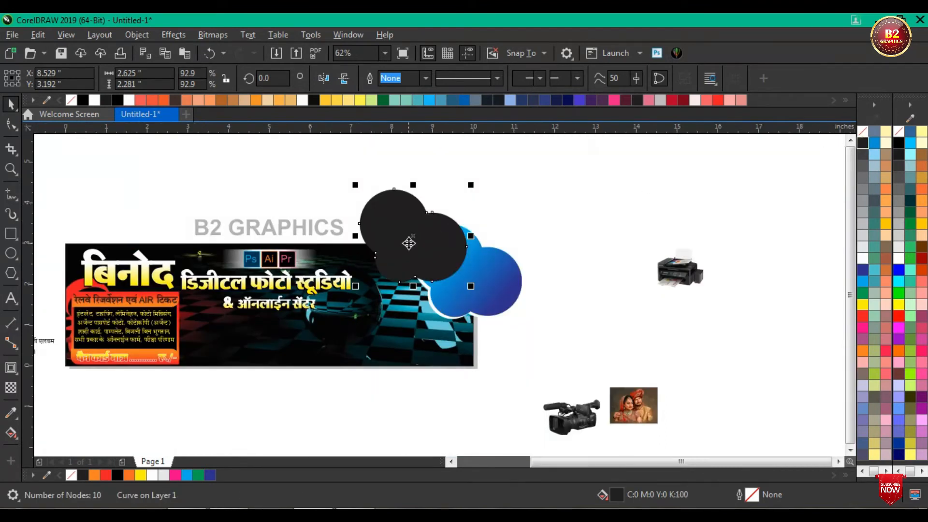
pyautogui.scroll(2, 408, 242)
pyautogui.moveTo(416, 232); pyautogui.dragTo(634, 253)
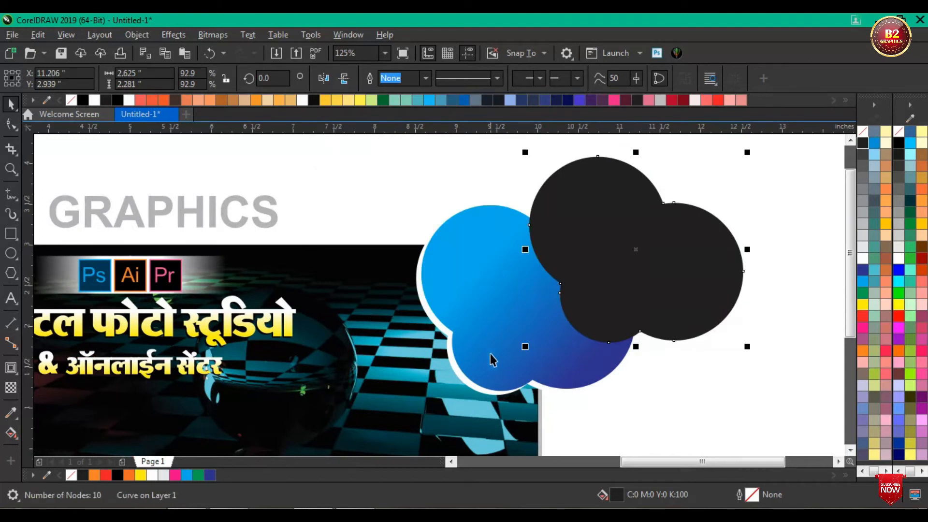
# Step: Nudge the blue gradient cloud 0.04 inch left and 0.01 inch down over the white cloud
pyautogui.scroll(2, 477, 394)
pyautogui.click(478, 338)
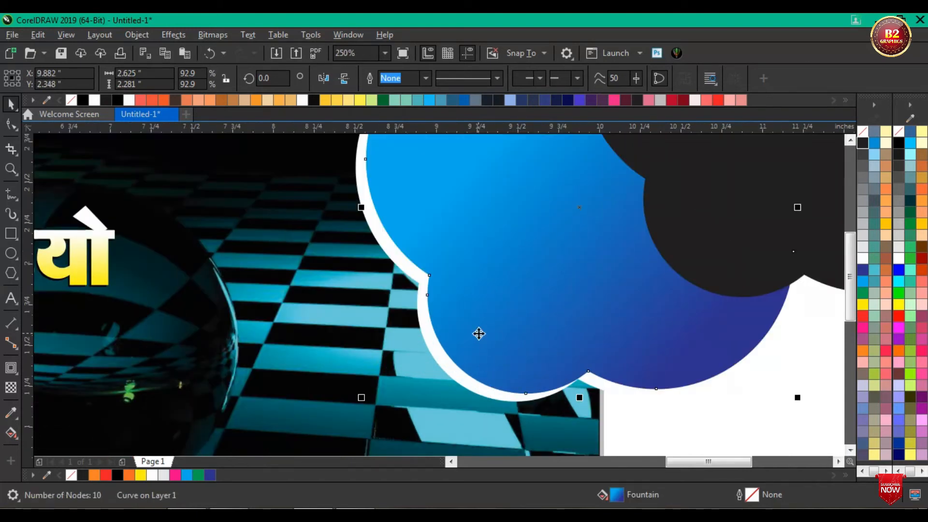
pyautogui.press('Left')
pyautogui.press('Left')
pyautogui.press('Left')
pyautogui.press('Left')
pyautogui.press('Down')
pyautogui.press('Down')
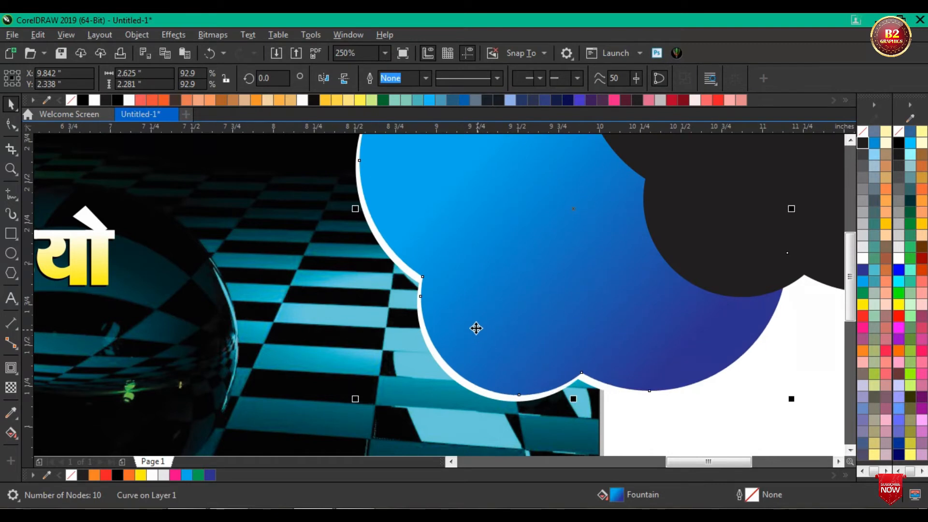
pyautogui.scroll(-2, 451, 332)
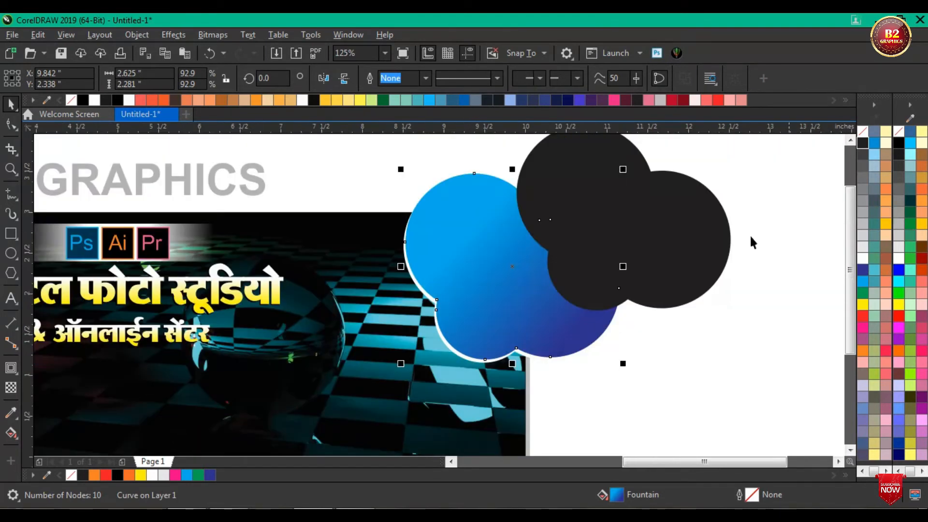
# Step: Change the black cloud's fill to white (C0 M0 Y0 K0)
pyautogui.scroll(-2, 534, 244)
pyautogui.click(570, 249)
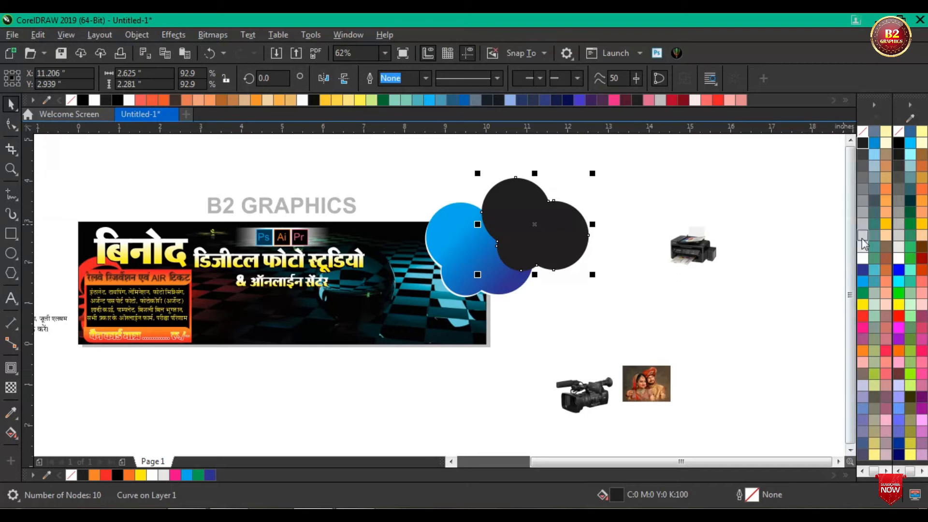
pyautogui.click(863, 259)
pyautogui.click(691, 170)
# Step: PowerClip the wedding photo inside the top white cloud and move that cloud over the blue gradient one, leaving a thin blue rim
pyautogui.click(638, 384)
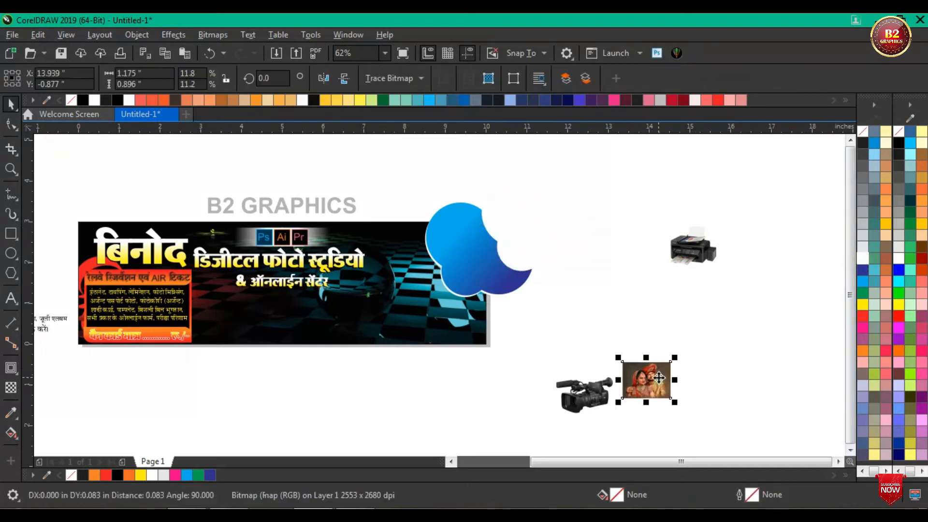
pyautogui.rightClick(660, 384)
pyautogui.click(714, 300)
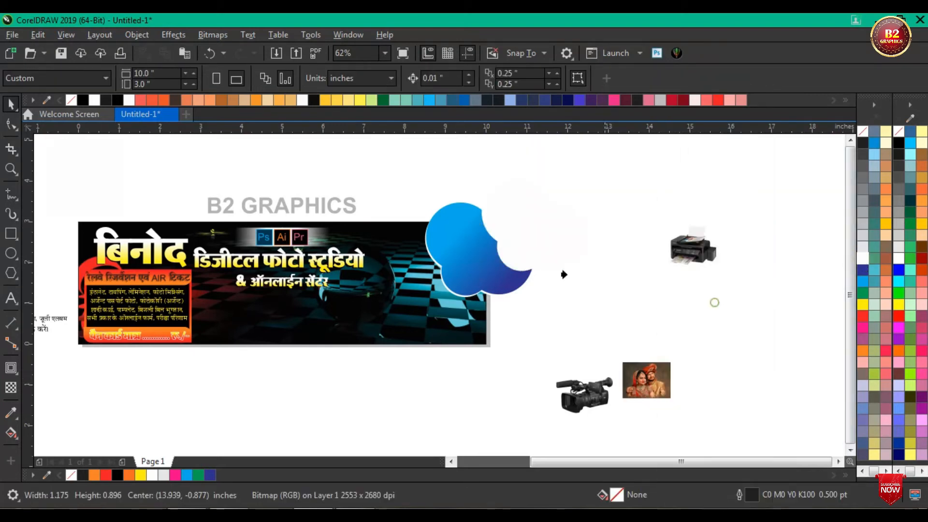
pyautogui.click(530, 221)
pyautogui.moveTo(531, 226); pyautogui.dragTo(467, 277)
pyautogui.scroll(2, 454, 280)
pyautogui.scroll(2, 455, 280)
pyautogui.scroll(-4, 448, 276)
pyautogui.scroll(2, 471, 270)
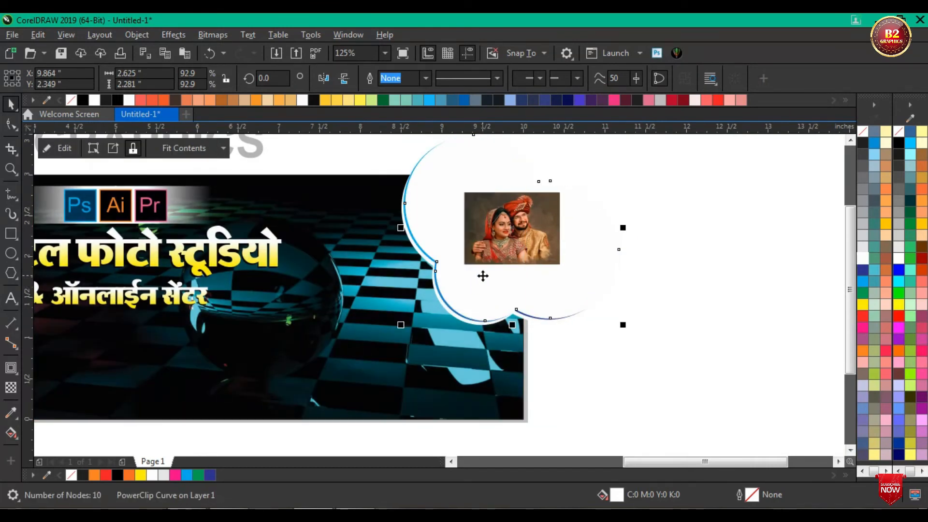
# Step: Group the three stacked cloud shapes and PowerClip the group inside the banner rectangle
pyautogui.scroll(-2, 482, 276)
pyautogui.moveTo(606, 326); pyautogui.dragTo(387, 152)
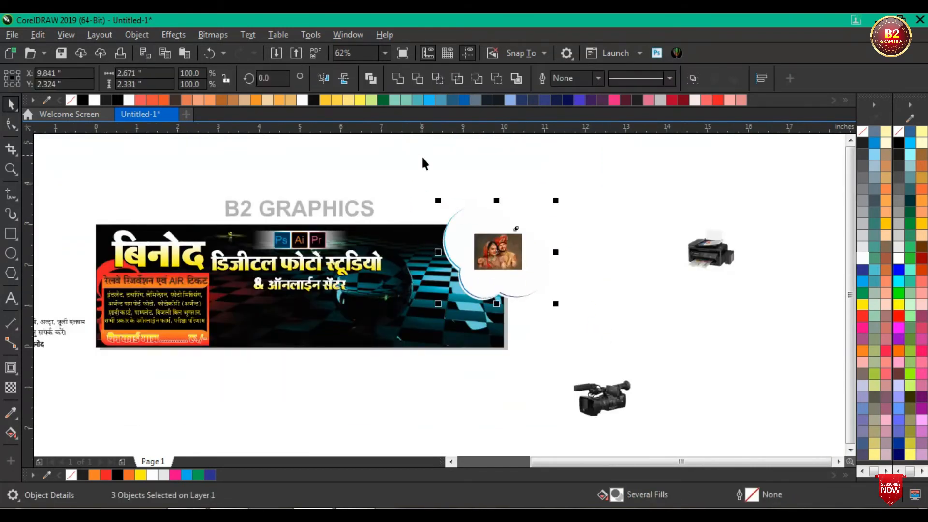
pyautogui.hotkey('ctrl', 'g')
pyautogui.rightClick(485, 242)
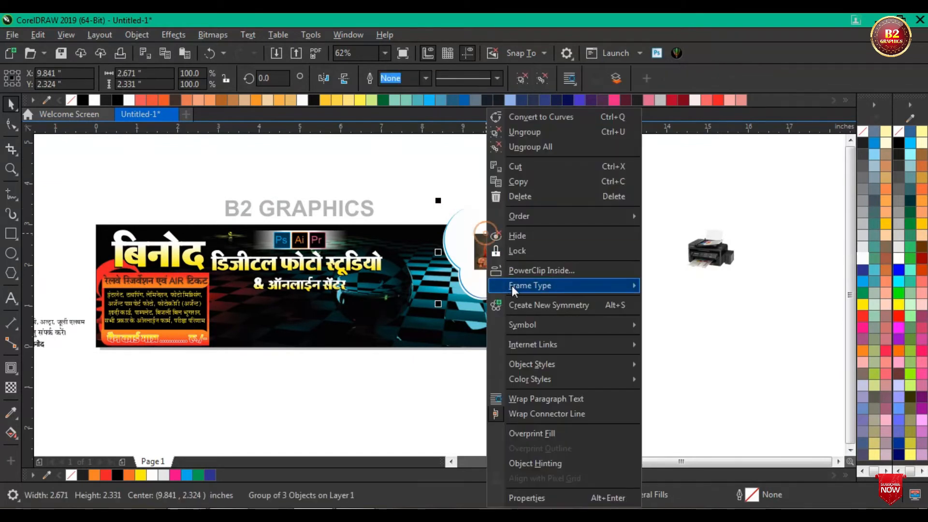
pyautogui.click(523, 269)
pyautogui.click(416, 293)
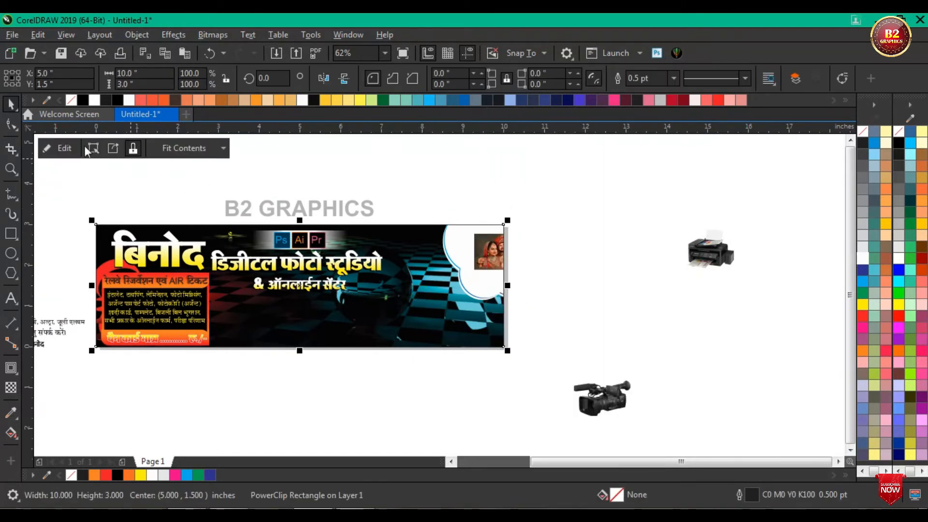
# Step: Open the banner's PowerClip contents for editing and delete the grouped cloud shapes
pyautogui.click(65, 148)
pyautogui.scroll(4, 477, 295)
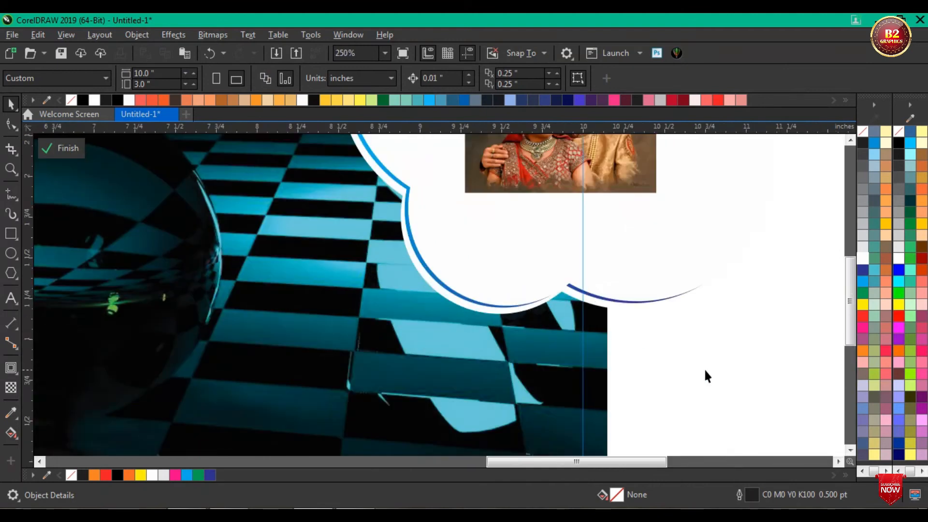
pyautogui.click(484, 314)
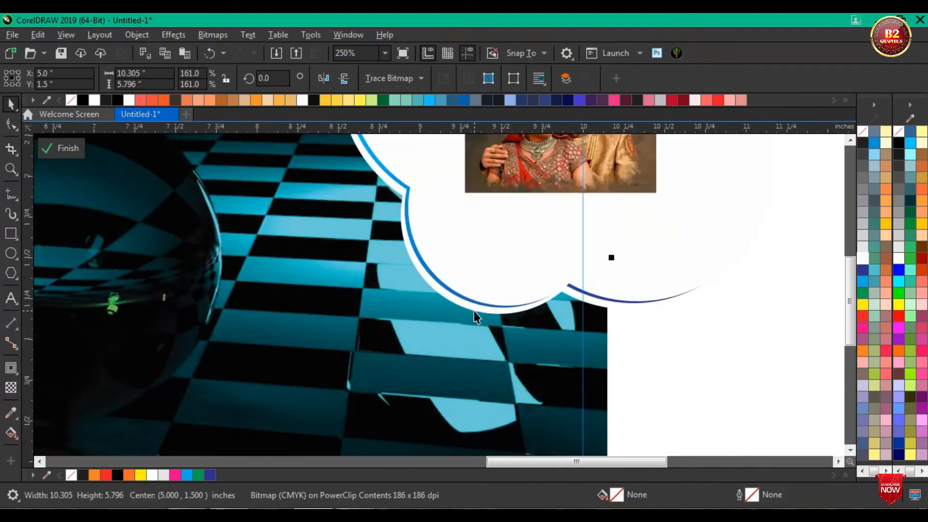
pyautogui.click(475, 312)
pyautogui.press('Delete')
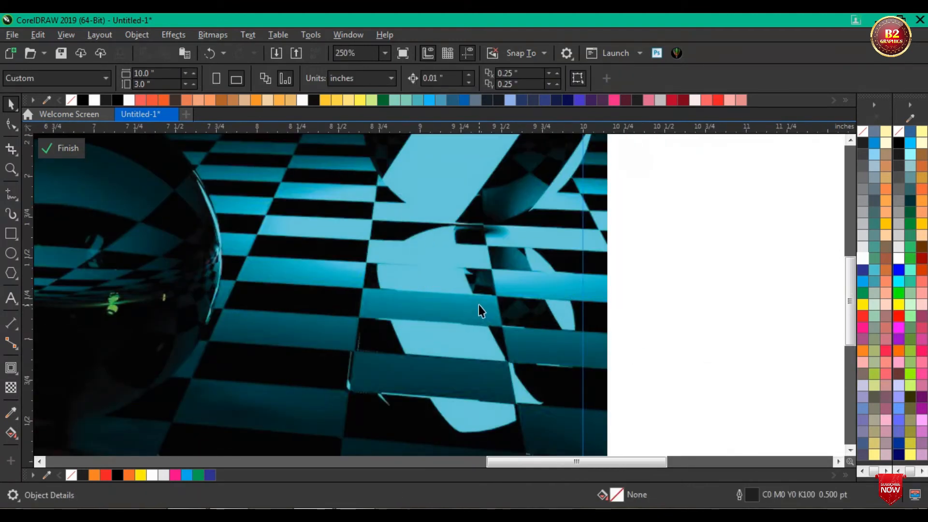
# Step: Undo the deletion of the grouped cloud shapes in the banner's PowerClip contents
pyautogui.hotkey('ctrl', 'z')
pyautogui.scroll(-4, 502, 297)
pyautogui.scroll(2, 524, 291)
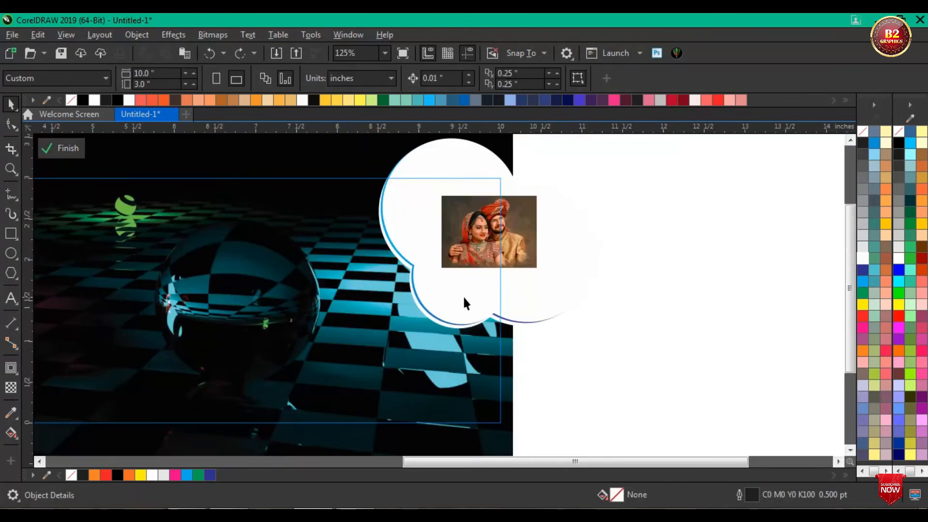
# Step: Ungroup the stacked cloud shapes and delete the outermost white cloud behind the blue one
pyautogui.click(464, 299)
pyautogui.hotkey('ctrl', 'u')
pyautogui.click(700, 303)
pyautogui.scroll(3, 485, 321)
pyautogui.click(415, 343)
pyautogui.press('Delete')
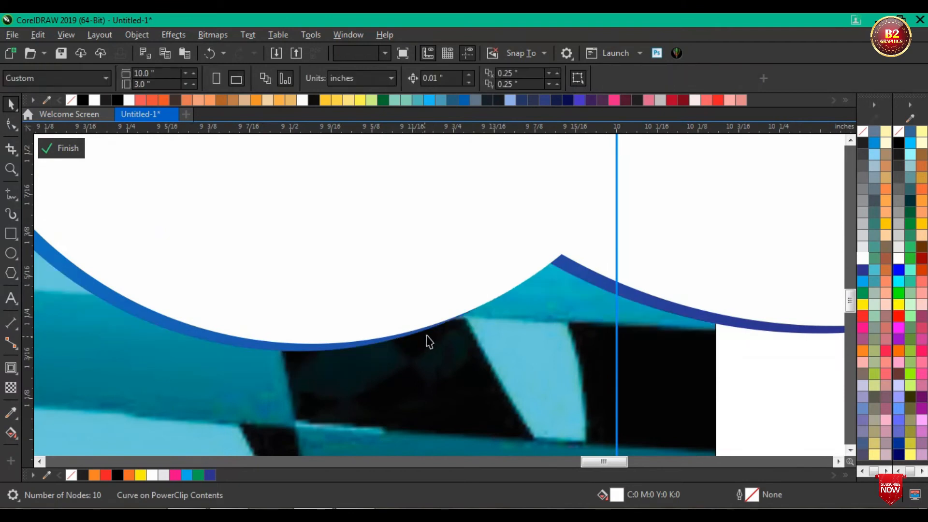
pyautogui.scroll(-3, 459, 326)
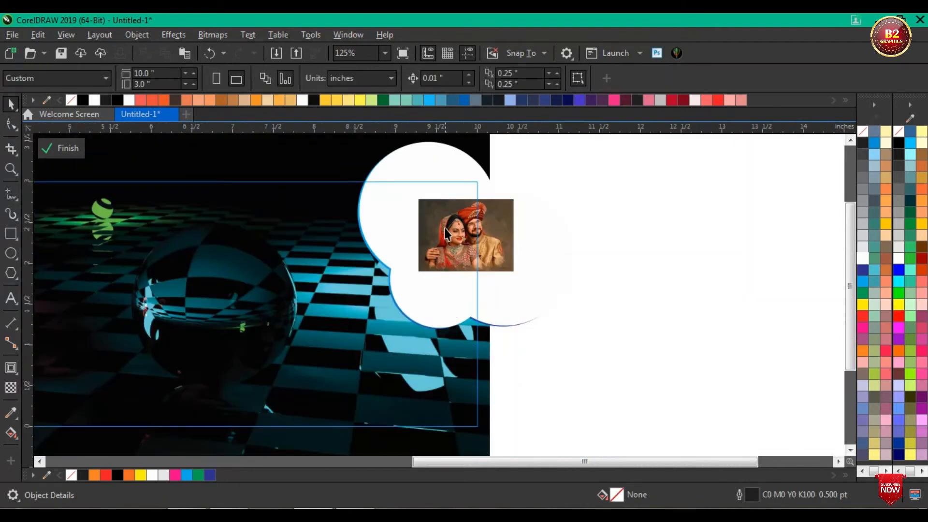
# Step: Open the photo cloud's PowerClip contents and enlarge the wedding photo to about 2.288 × 1.743 in, positioning it over the cloud's lower part
pyautogui.moveTo(445, 230); pyautogui.dragTo(419, 225)
pyautogui.hotkey('ctrl', 'z')
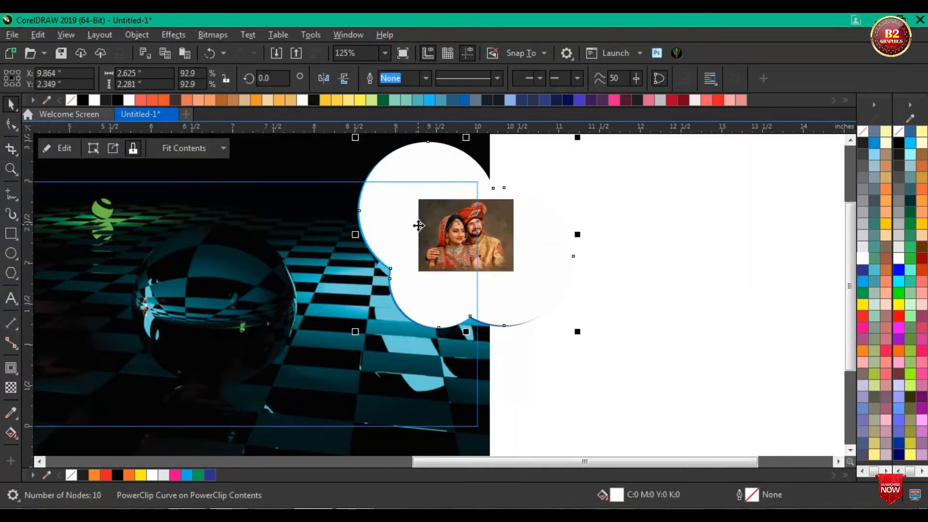
pyautogui.click(79, 153)
pyautogui.click(427, 234)
pyautogui.moveTo(458, 235); pyautogui.dragTo(397, 223)
pyautogui.moveTo(458, 264); pyautogui.dragTo(549, 336)
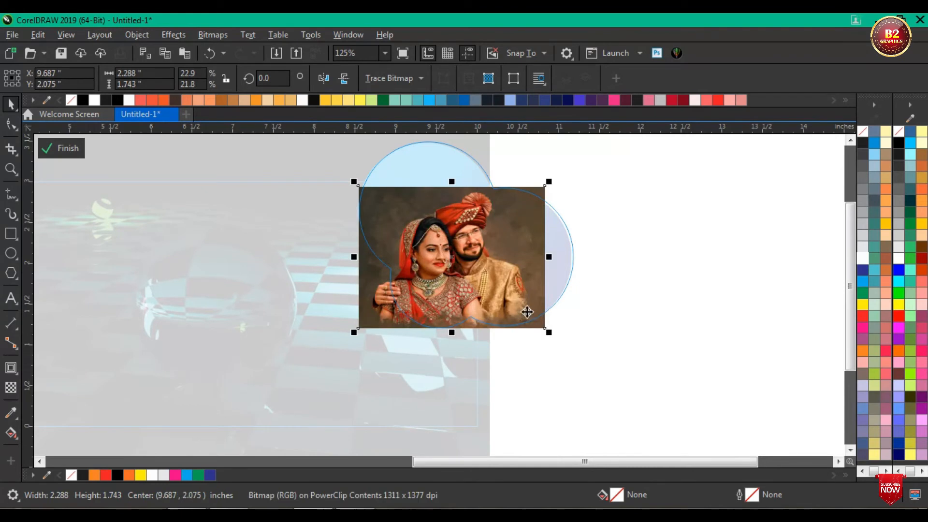
pyautogui.scroll(1, 445, 239)
pyautogui.moveTo(474, 243); pyautogui.dragTo(466, 245)
pyautogui.click(762, 191)
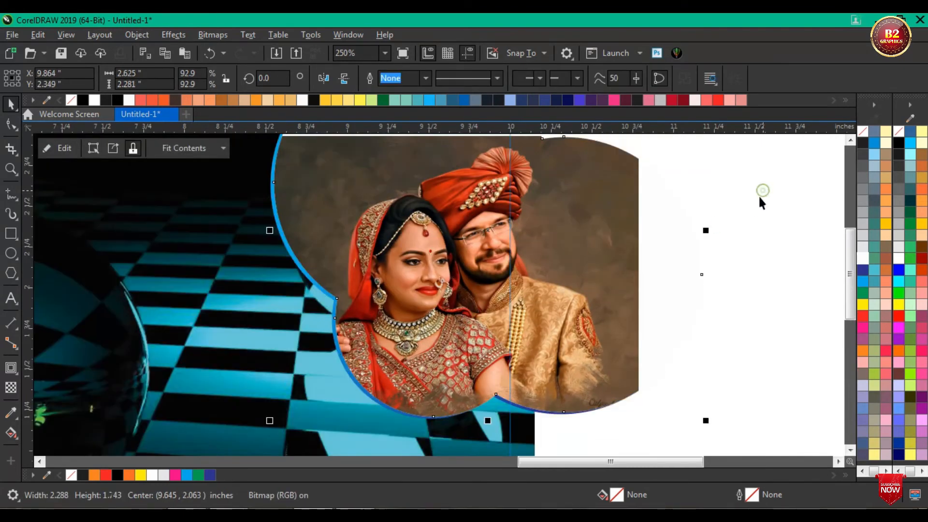
# Step: Reopen the photo cloud's contents, enlarge the wedding photo to about 2.406 × 1.834 in, and finish editing the cloud and banner
pyautogui.scroll(-1, 704, 226)
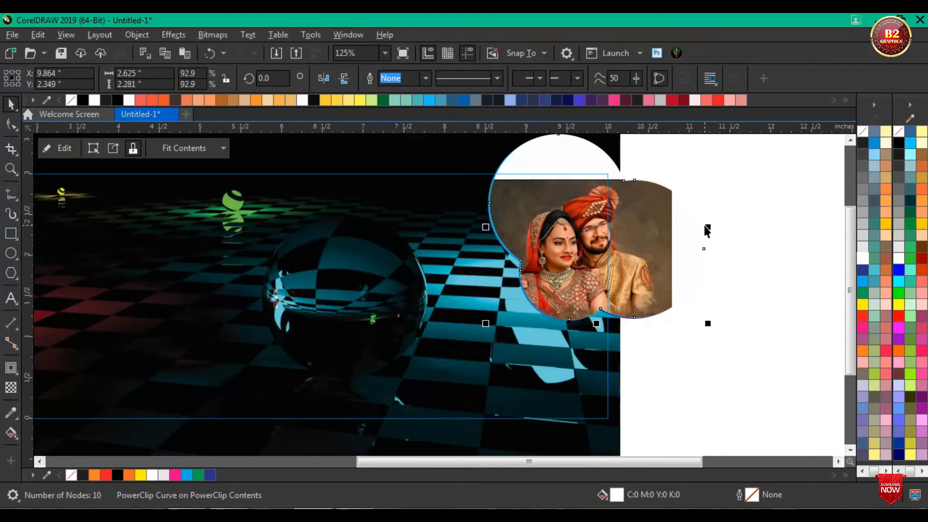
pyautogui.click(511, 213)
pyautogui.click(72, 148)
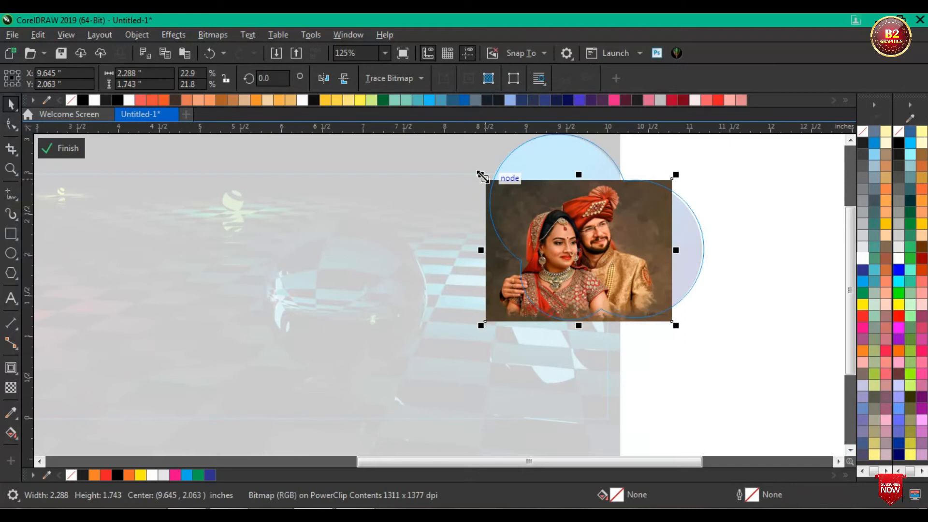
pyautogui.moveTo(481, 174); pyautogui.dragTo(474, 169)
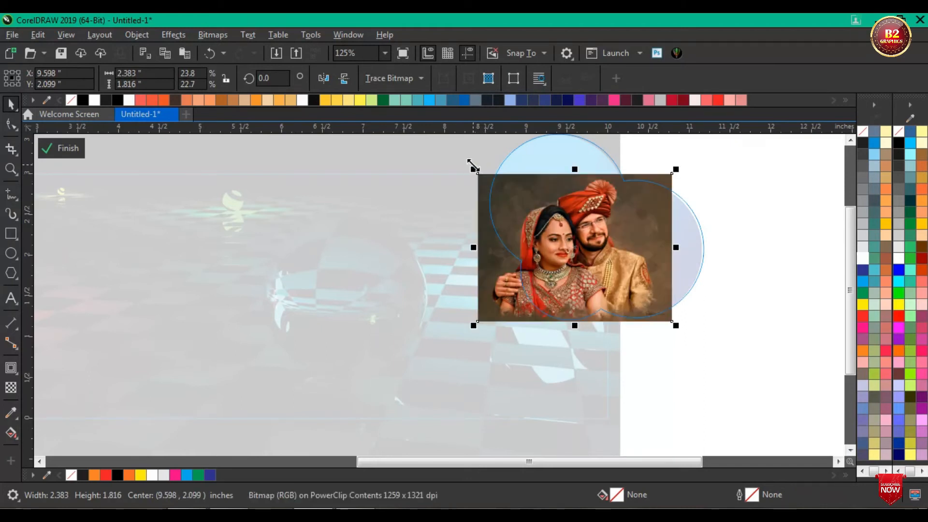
pyautogui.scroll(4, 478, 174)
pyautogui.moveTo(469, 179); pyautogui.dragTo(463, 174)
pyautogui.scroll(-4, 530, 196)
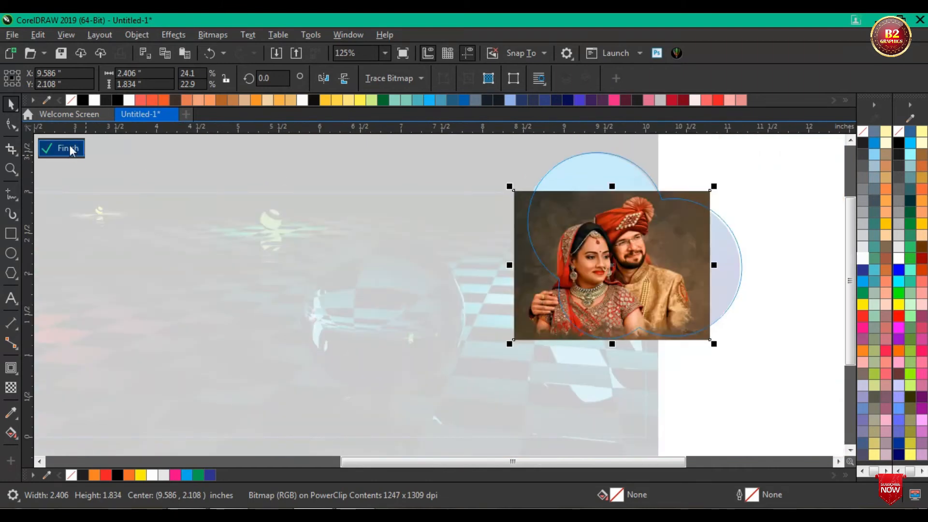
pyautogui.click(70, 150)
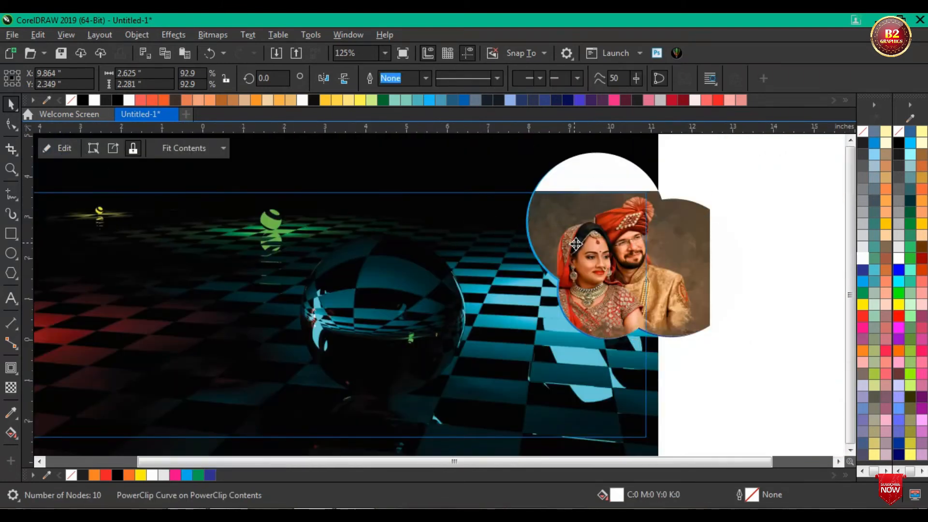
pyautogui.scroll(-2, 570, 238)
pyautogui.click(706, 245)
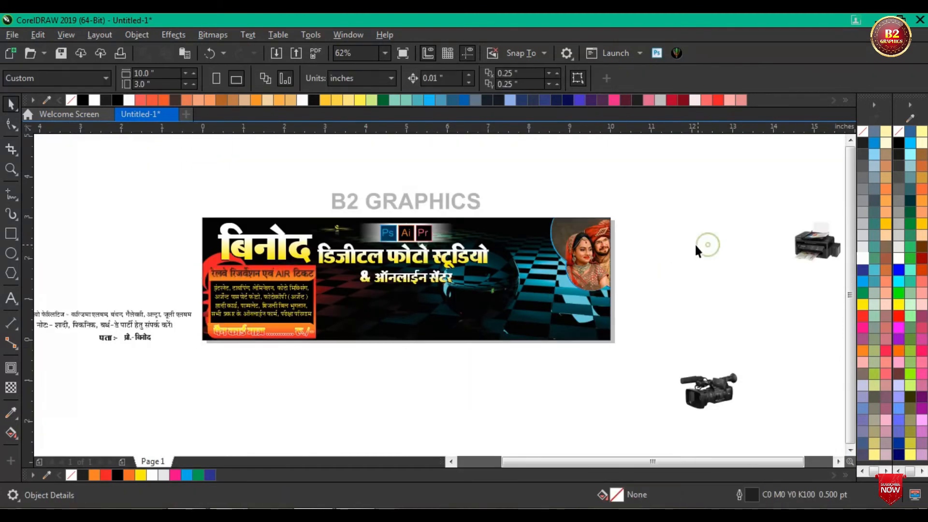
pyautogui.scroll(2, 578, 245)
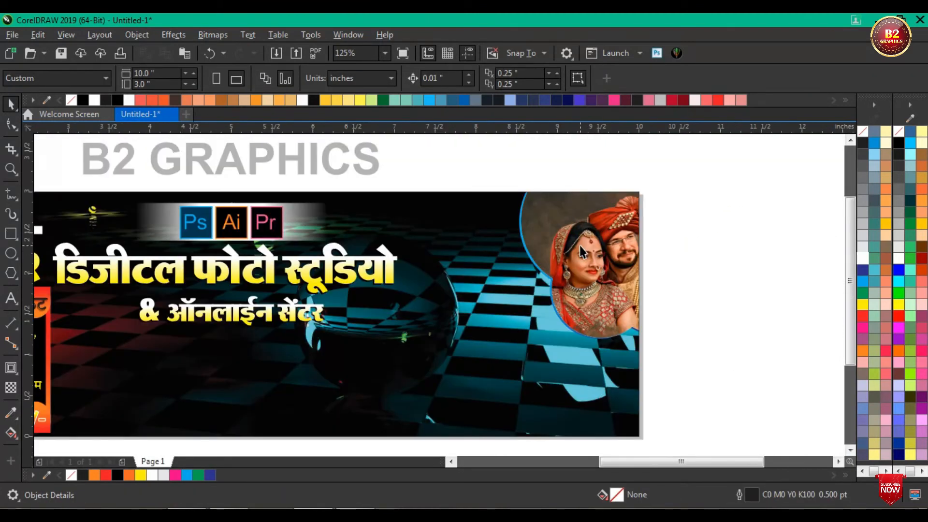
pyautogui.click(56, 115)
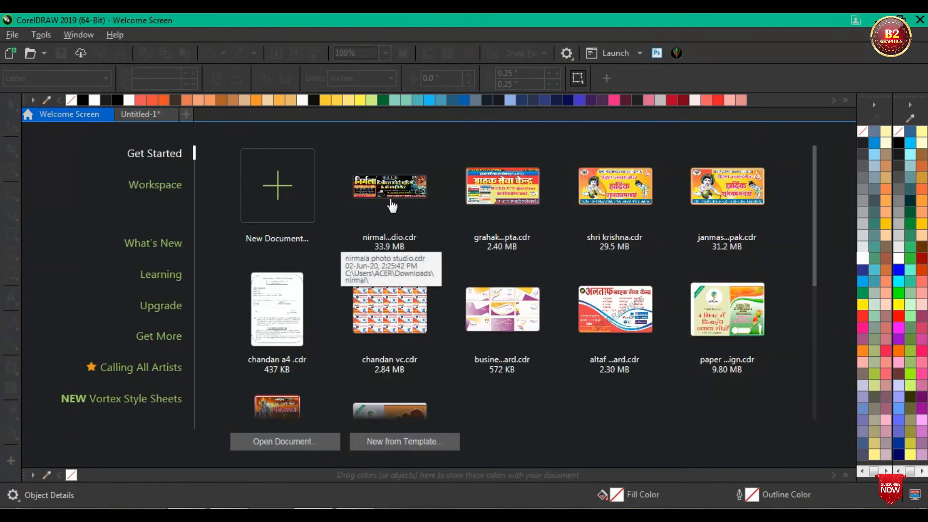
pyautogui.click(146, 113)
pyautogui.scroll(-1, 597, 220)
pyautogui.scroll(1, 597, 221)
# Step: Open the banner rectangle's PowerClip contents for editing again
pyautogui.click(606, 244)
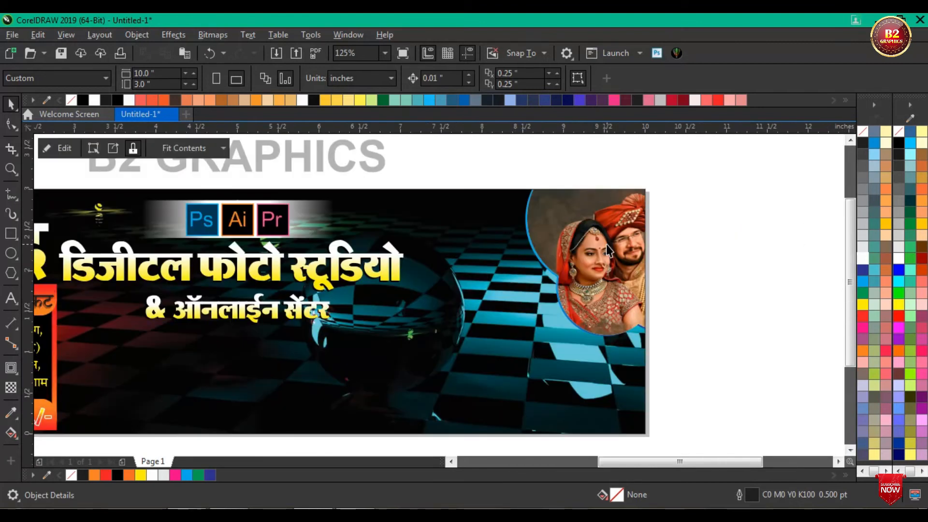
pyautogui.click(606, 245)
pyautogui.click(61, 149)
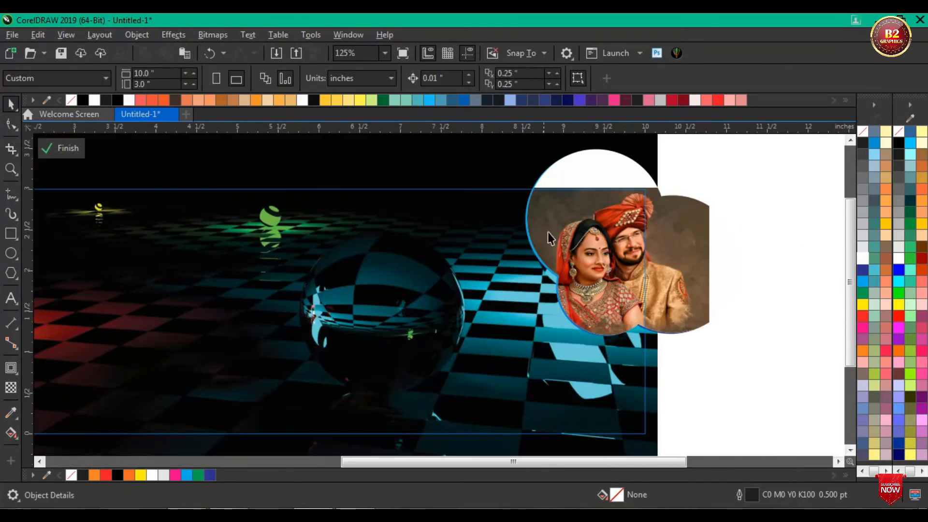
# Step: Select the photo cloud together with the blue cloud and nudge both left by about 0.16 in
pyautogui.click(556, 165)
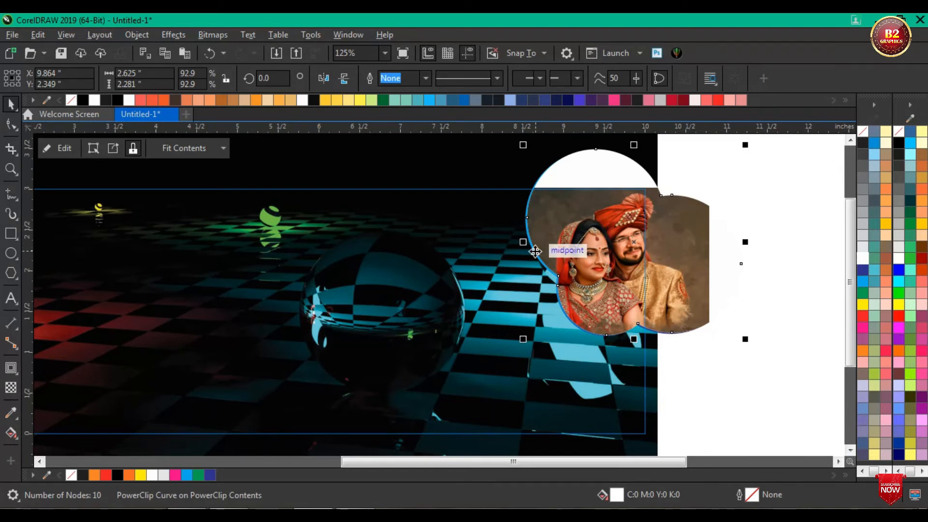
pyautogui.scroll(5, 534, 248)
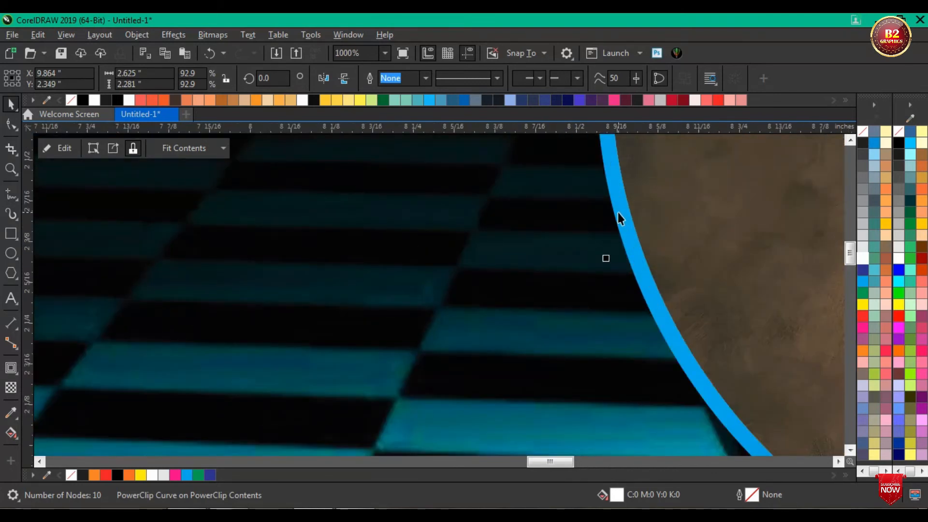
pyautogui.keyDown('shift'); pyautogui.click(617, 213); pyautogui.keyUp('shift')
pyautogui.scroll(-2, 504, 222)
pyautogui.scroll(-1, 506, 227)
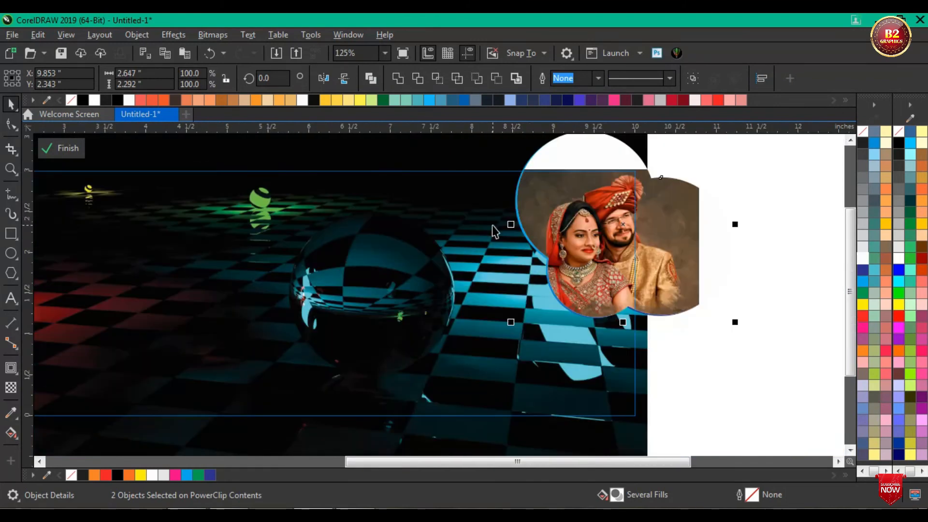
pyautogui.press('Left')
pyautogui.press('Left')
pyautogui.press('Left')
pyautogui.press('Left')
pyautogui.press('Left')
pyautogui.press('Left')
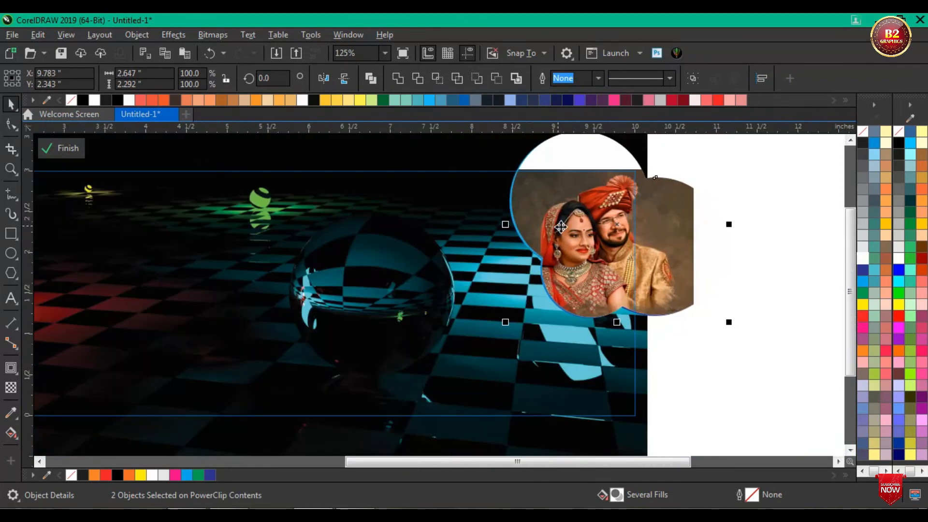
pyautogui.press('Left')
pyautogui.press('Left')
pyautogui.press('Left')
pyautogui.press('Left')
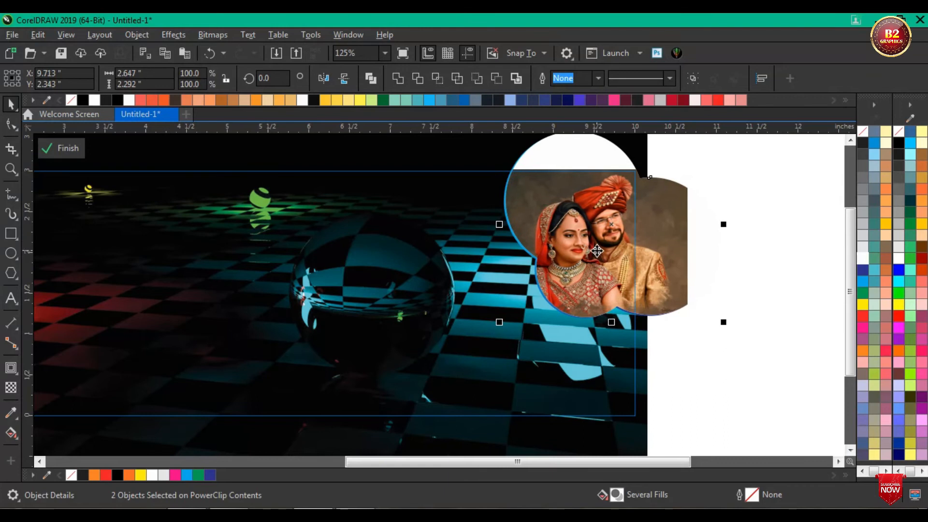
# Step: Duplicate the blue gradient cloud over the glass sphere and fill the copy with white (C0 M0 Y0 K0)
pyautogui.click(743, 147)
pyautogui.scroll(1, 515, 232)
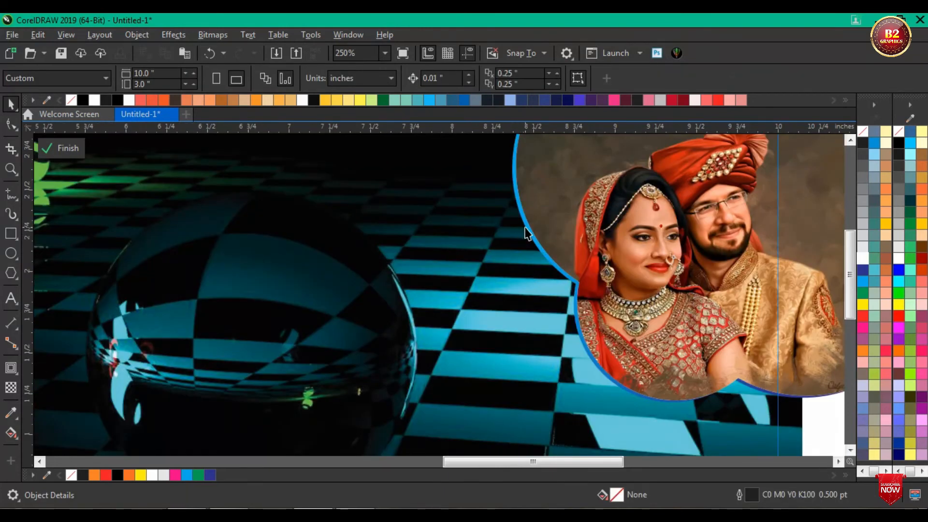
pyautogui.moveTo(526, 227); pyautogui.dragTo(135, 250)
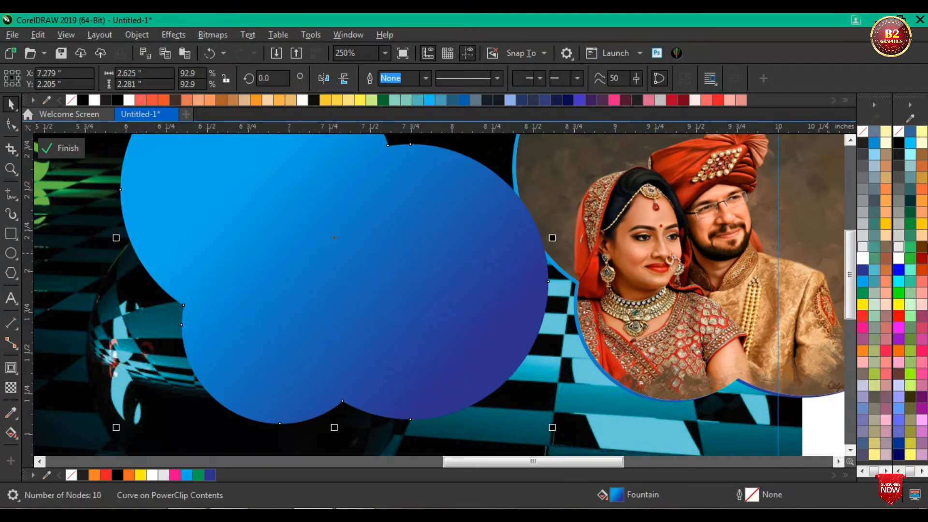
pyautogui.click(863, 258)
# Step: Place the white cloud behind the photo and blue clouds, leaving a thin white rim, and finish editing the banner's contents
pyautogui.scroll(-3, 414, 257)
pyautogui.moveTo(611, 327); pyautogui.dragTo(420, 167)
pyautogui.scroll(1, 442, 195)
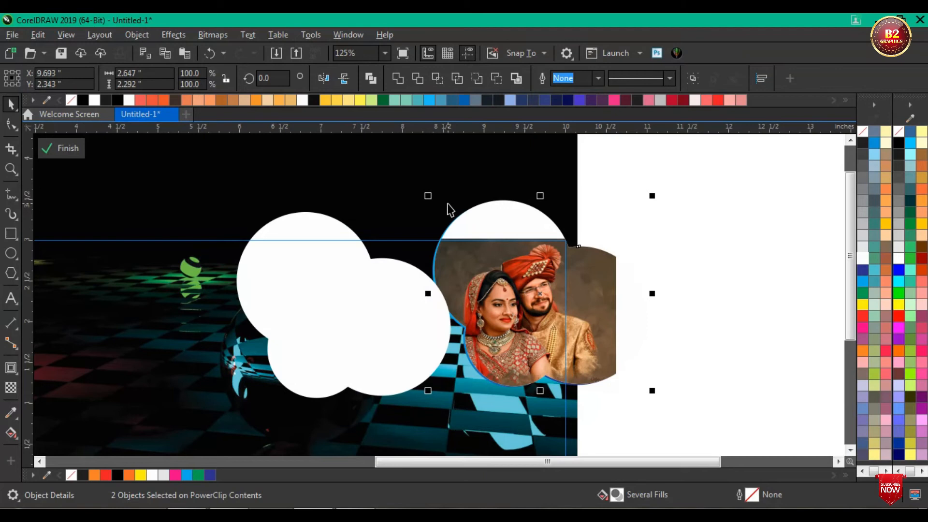
pyautogui.moveTo(360, 335); pyautogui.dragTo(474, 331)
pyautogui.scroll(2, 473, 332)
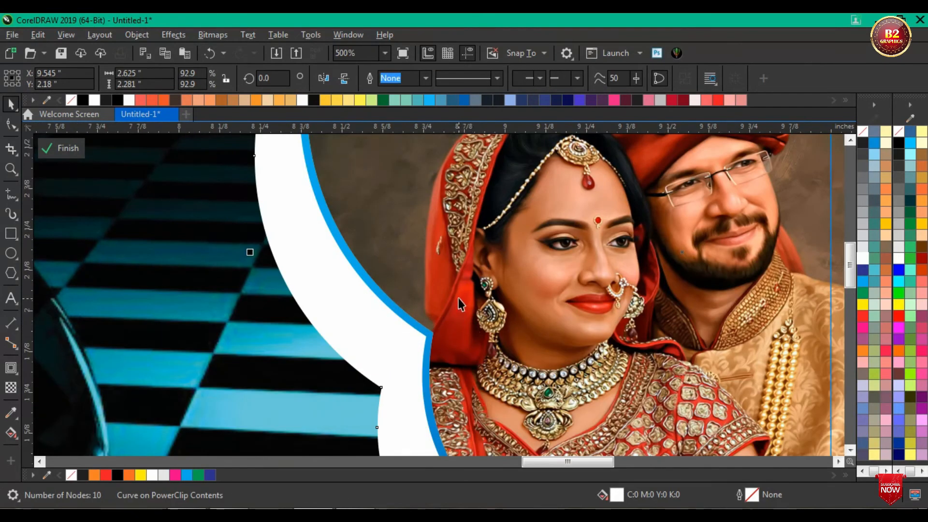
pyautogui.scroll(-1, 460, 303)
pyautogui.moveTo(387, 309); pyautogui.dragTo(405, 288)
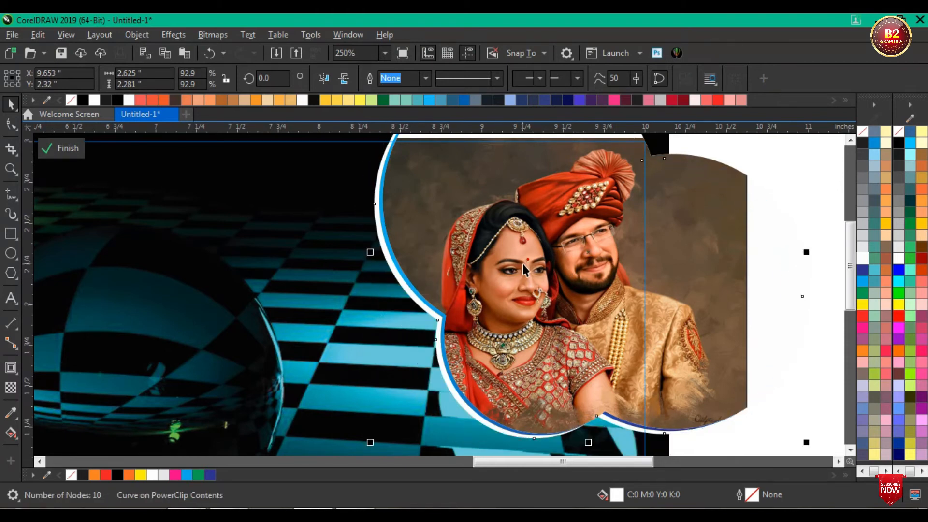
pyautogui.scroll(-1, 526, 266)
pyautogui.keyDown('ctrl'); pyautogui.click(730, 223); pyautogui.keyUp('ctrl')
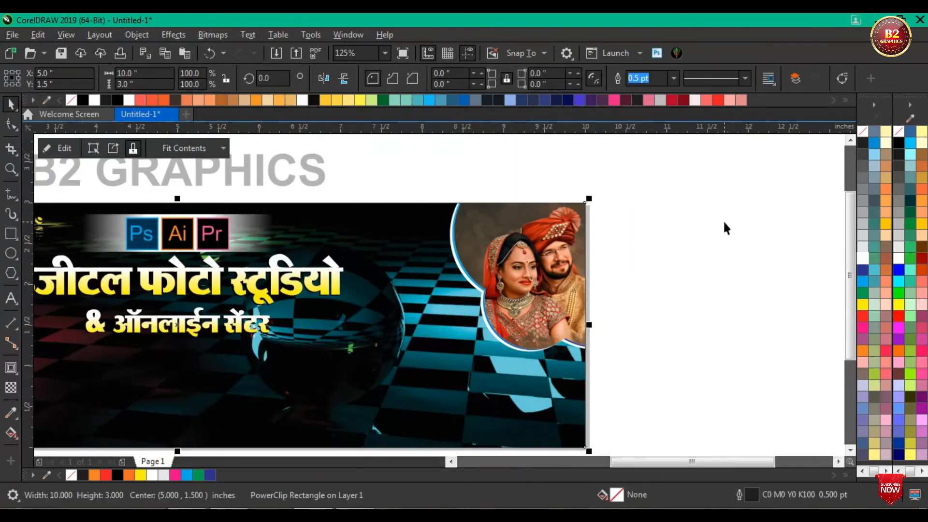
# Step: Move the camcorder picture up beside the banner's lower right corner
pyautogui.scroll(-1, 683, 217)
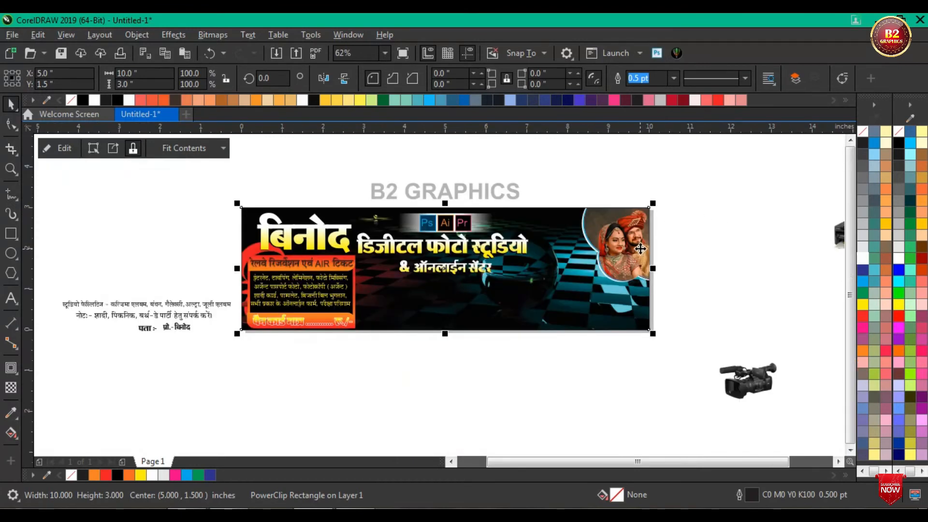
pyautogui.scroll(-1, 485, 341)
pyautogui.scroll(1, 485, 341)
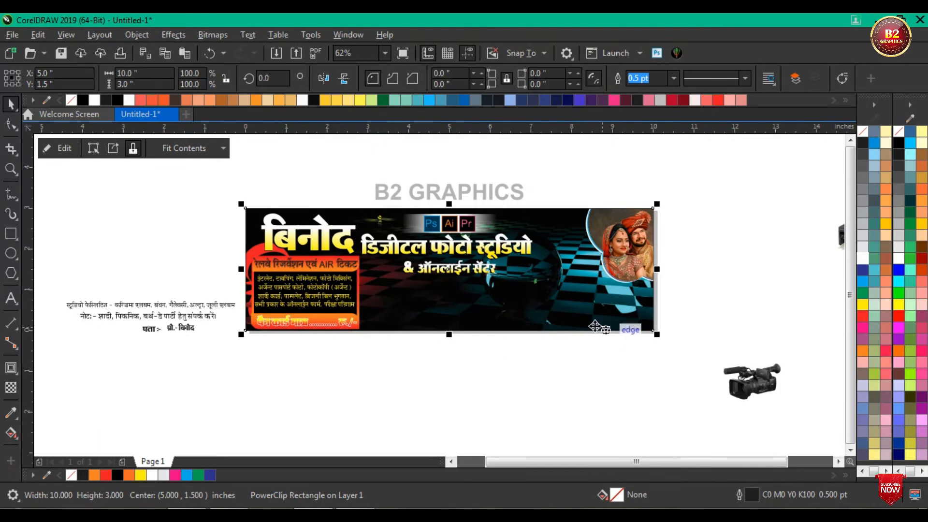
pyautogui.moveTo(753, 372); pyautogui.dragTo(708, 299)
pyautogui.scroll(1, 636, 306)
pyautogui.scroll(-2, 553, 272)
# Step: Select both studio title lines with their shadow copies and enlarge them to about 4.85 × 1.18 in
pyautogui.moveTo(632, 298); pyautogui.dragTo(312, 217)
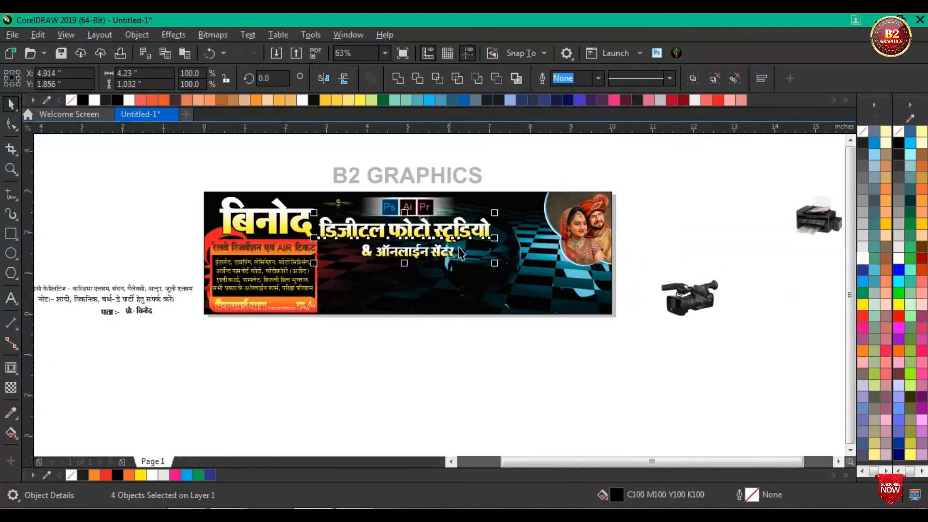
pyautogui.scroll(2, 471, 253)
pyautogui.moveTo(557, 272); pyautogui.dragTo(587, 274)
pyautogui.moveTo(549, 172); pyautogui.dragTo(578, 163)
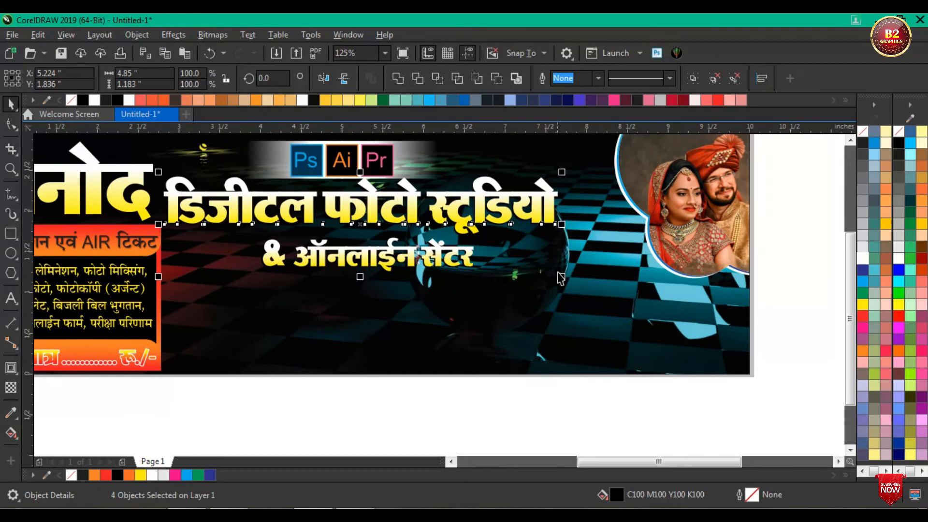
pyautogui.scroll(-2, 573, 271)
pyautogui.click(573, 369)
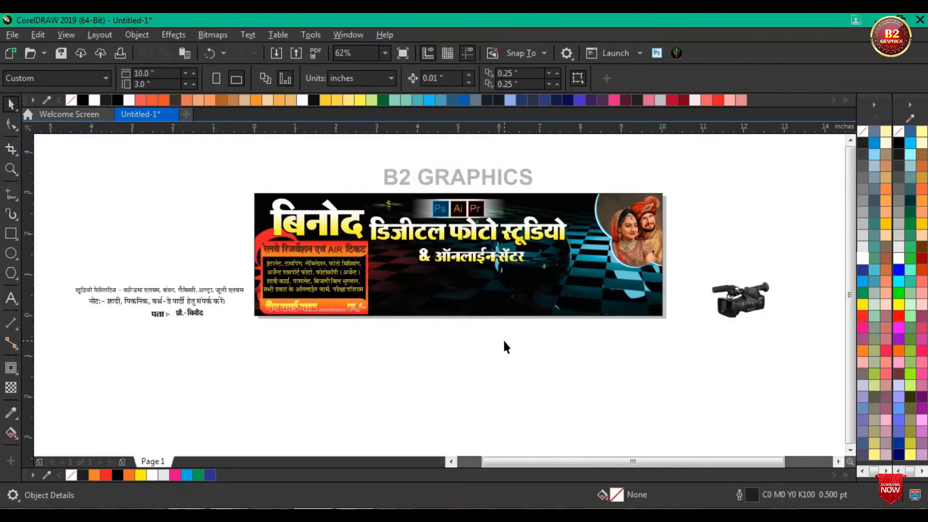
# Step: Draw a rectangle about 6.19 × 0.57 in across the banner's lower edge, extending past its right side
pyautogui.scroll(2, 504, 346)
pyautogui.click(11, 237)
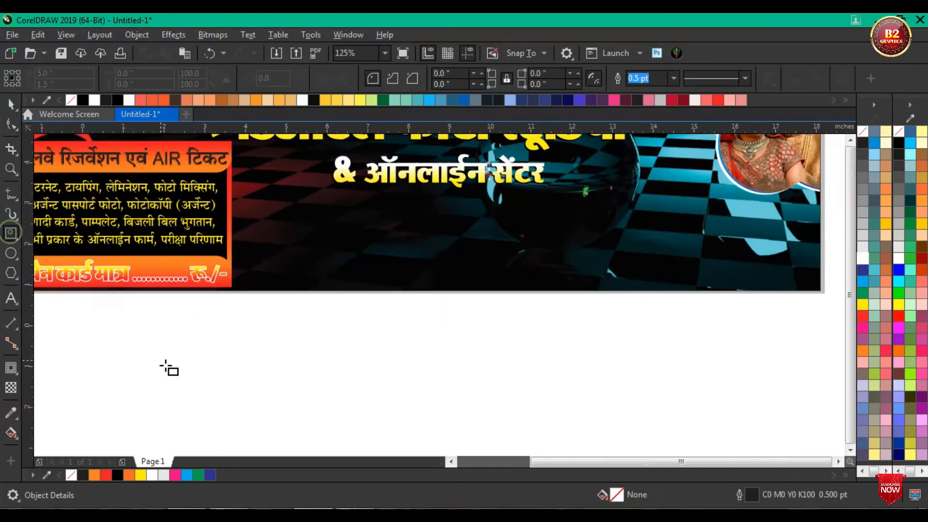
pyautogui.scroll(-2, 289, 333)
pyautogui.scroll(2, 289, 316)
pyautogui.moveTo(207, 295); pyautogui.dragTo(712, 342)
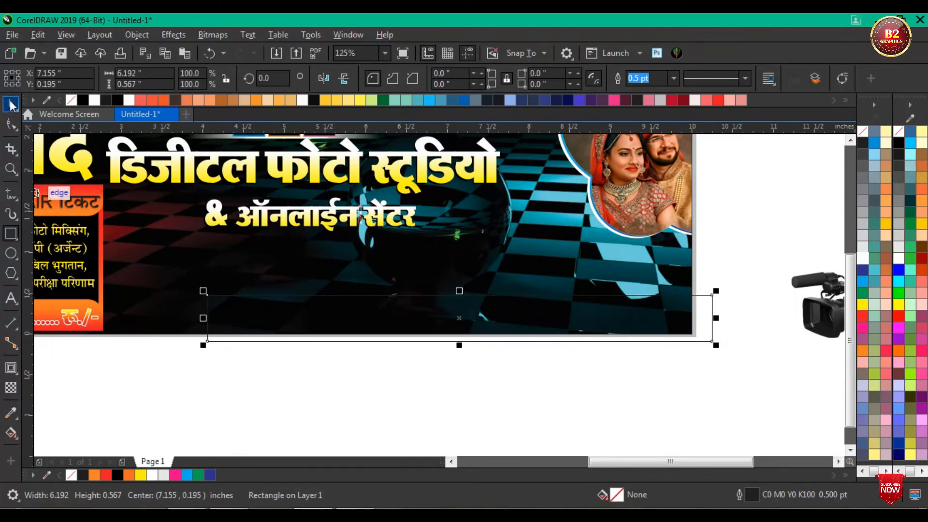
# Step: Convert the bottom strip rectangle to curves and bend its left edge into an S-shaped wave
pyautogui.click(11, 125)
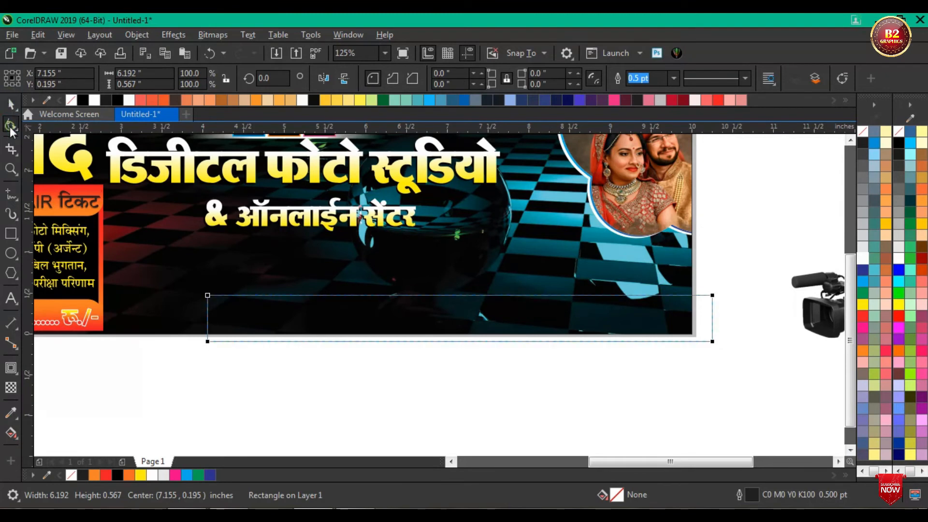
pyautogui.rightClick(207, 315)
pyautogui.click(249, 130)
pyautogui.scroll(2, 219, 311)
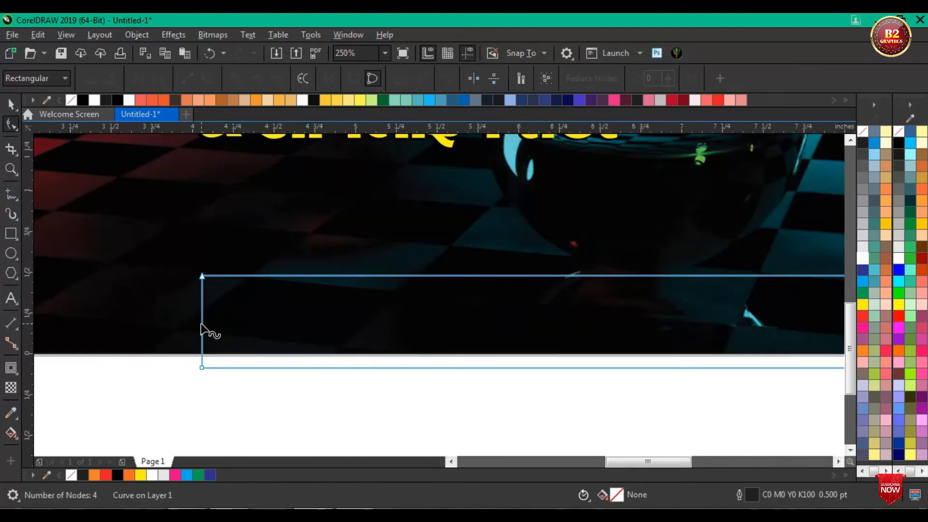
pyautogui.click(202, 323)
pyautogui.click(207, 78)
pyautogui.moveTo(200, 312); pyautogui.dragTo(264, 335)
pyautogui.moveTo(203, 339); pyautogui.dragTo(162, 330)
pyautogui.click(201, 368)
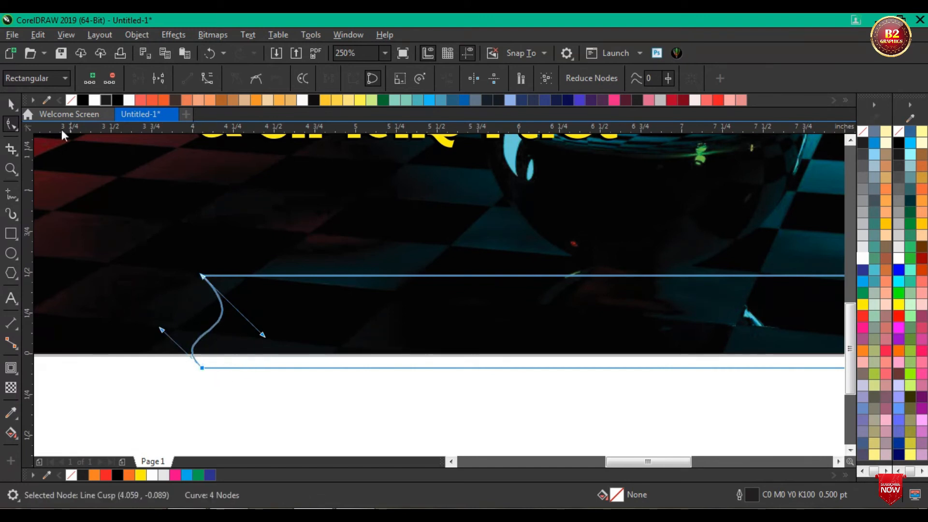
pyautogui.click(11, 104)
pyautogui.scroll(-3, 478, 348)
pyautogui.scroll(3, 437, 350)
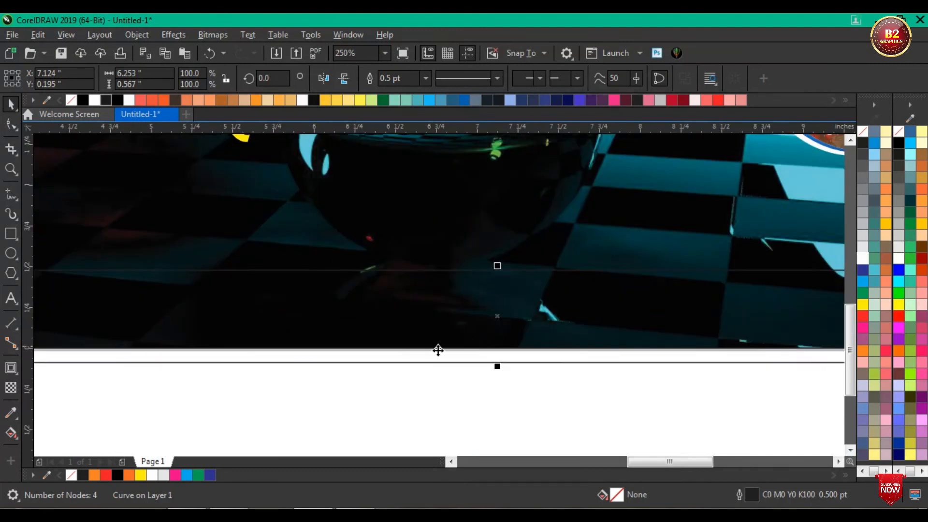
# Step: Fill the strip with a vertical fountain fill from black down to white, adding a red colour node near its middle
pyautogui.click(15, 432)
pyautogui.click(66, 428)
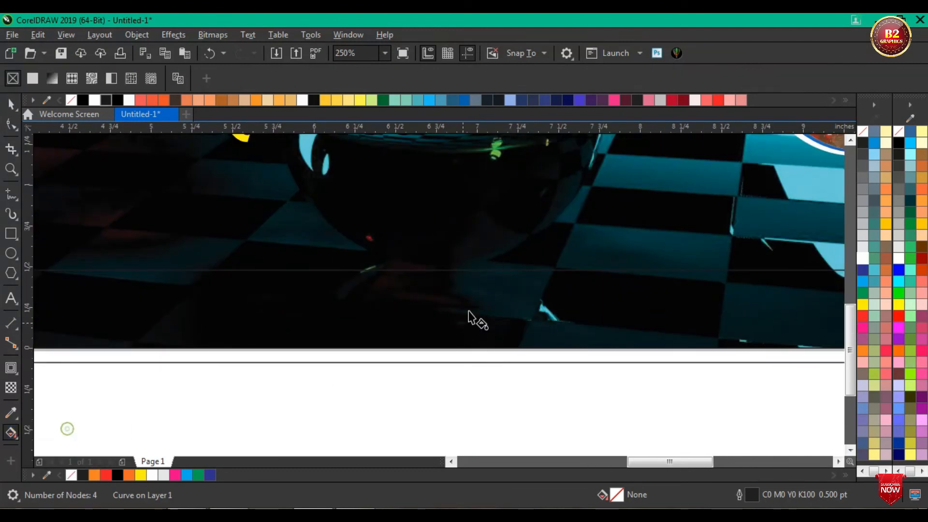
pyautogui.moveTo(478, 274); pyautogui.dragTo(478, 363)
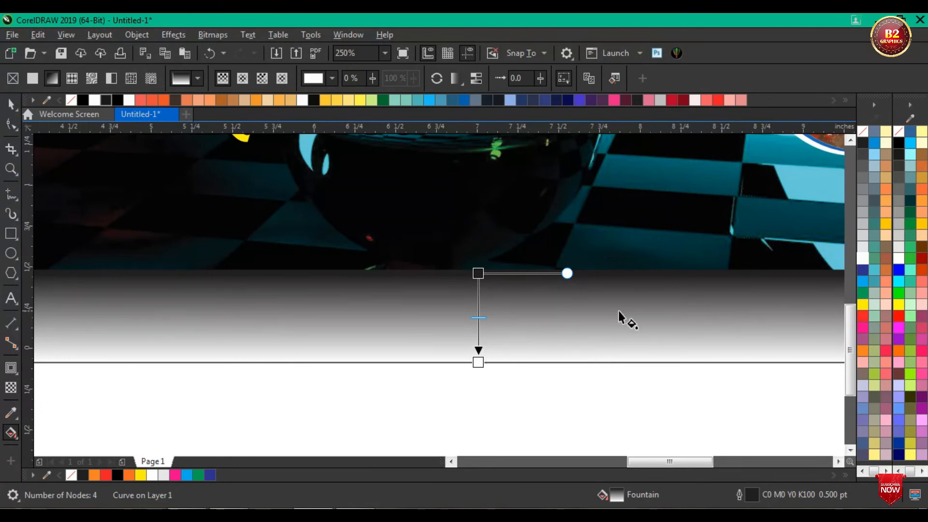
pyautogui.scroll(5, 492, 325)
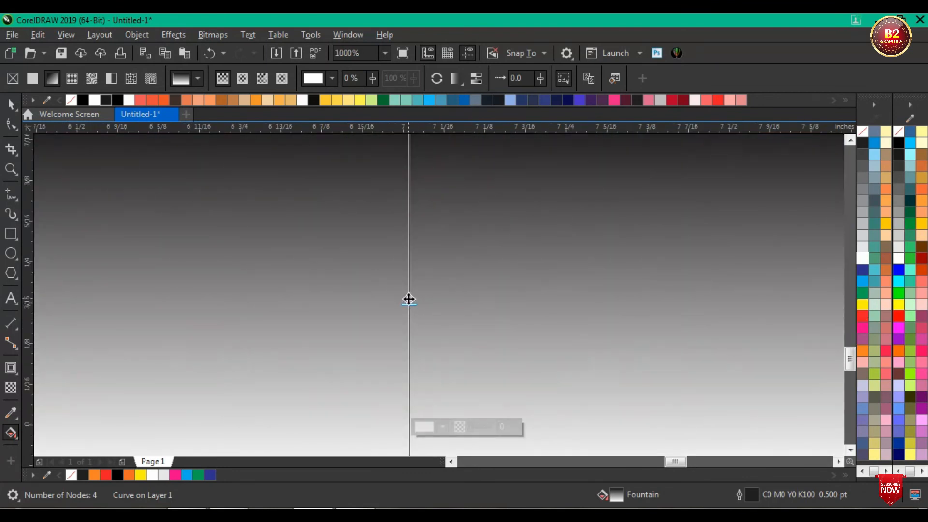
pyautogui.doubleClick(408, 299)
pyautogui.click(863, 315)
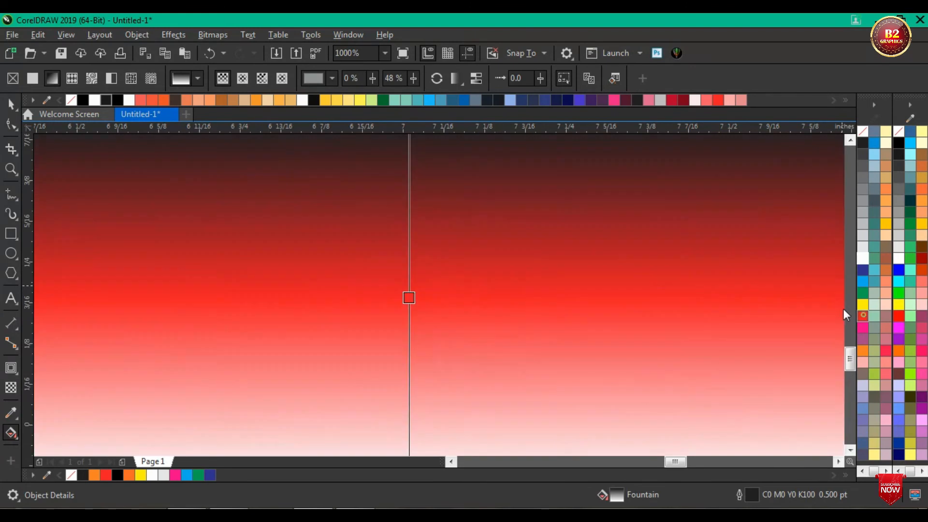
pyautogui.scroll(-2, 392, 266)
# Step: Set the upper colour node of the strip's gradient to C100 M100 Y100 K100
pyautogui.click(397, 196)
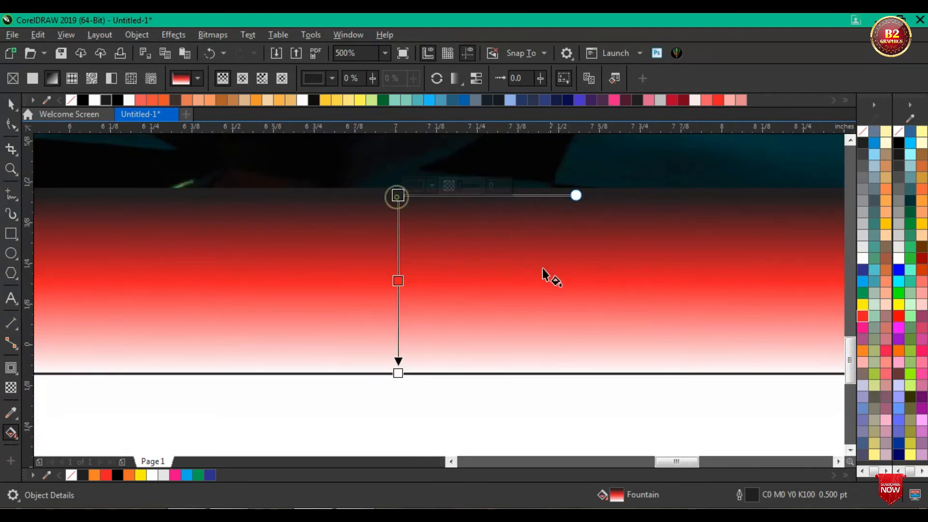
pyautogui.click(434, 186)
pyautogui.moveTo(497, 256); pyautogui.dragTo(552, 369)
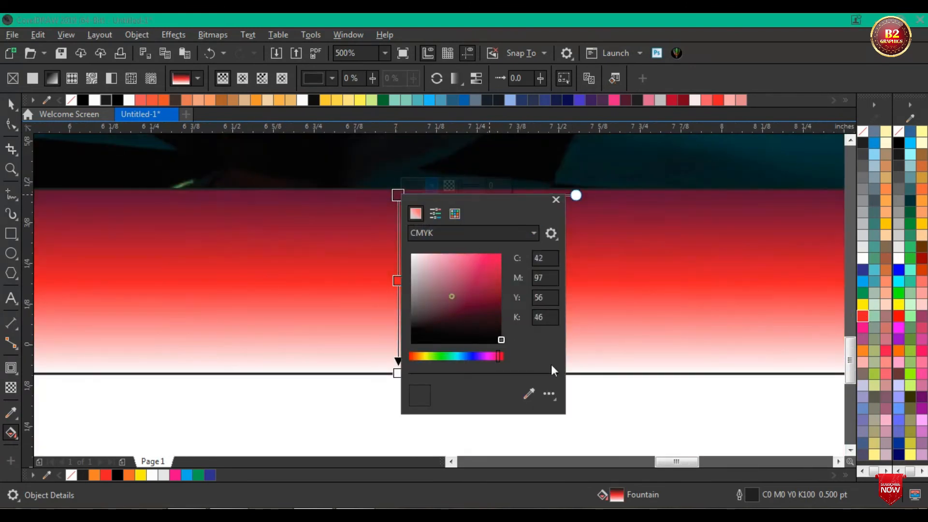
pyautogui.click(549, 257)
pyautogui.write('100')
pyautogui.press('Tab')
pyautogui.write('100')
pyautogui.press('Tab')
pyautogui.write('100')
pyautogui.press('Tab')
pyautogui.write('100')
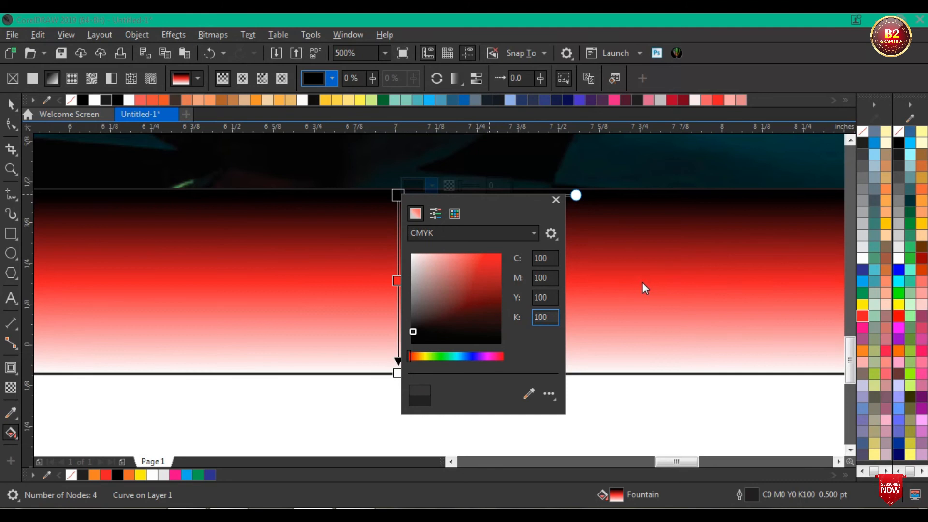
pyautogui.click(642, 283)
# Step: Change the lower colour node of the strip's gradient to C100 M100 Y100 K100
pyautogui.click(398, 373)
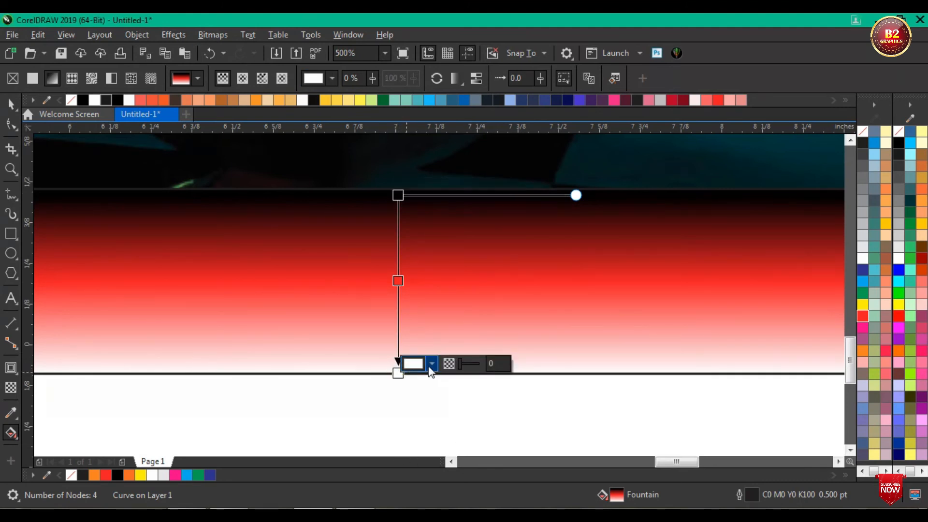
pyautogui.click(432, 363)
pyautogui.moveTo(423, 237); pyautogui.dragTo(502, 286)
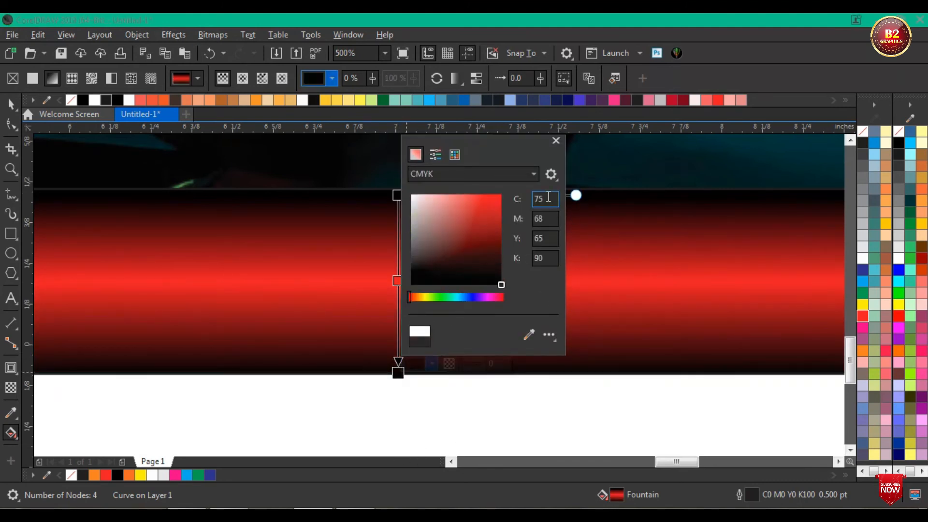
pyautogui.write('100')
pyautogui.press('Tab')
pyautogui.write('100')
pyautogui.press('Tab')
pyautogui.write('100')
pyautogui.press('Tab')
pyautogui.write('100')
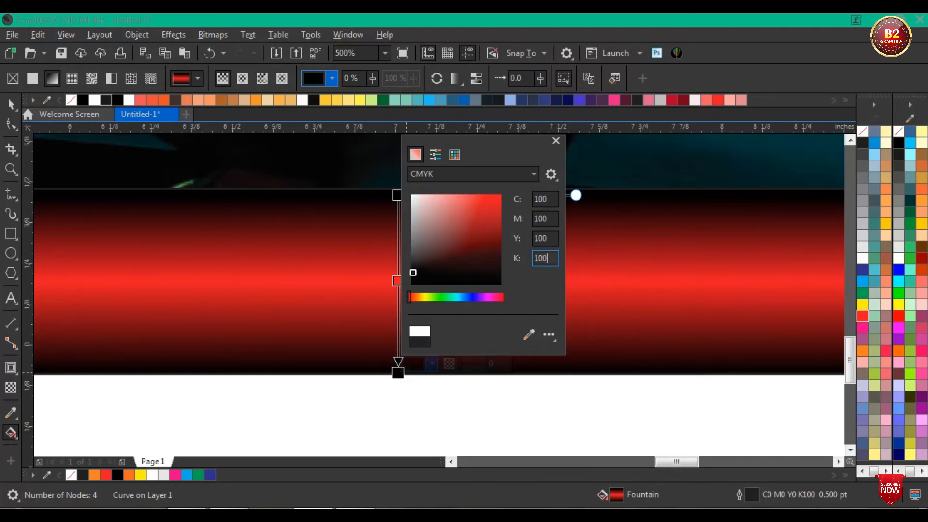
pyautogui.click(673, 305)
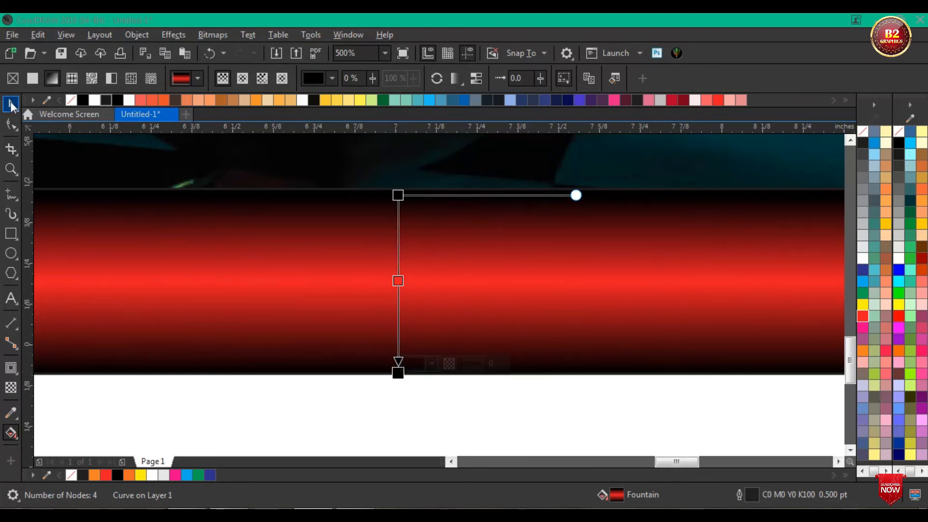
# Step: Give the gradient strip a white outline 1.0 pt thick
pyautogui.click(11, 104)
pyautogui.rightClick(862, 258)
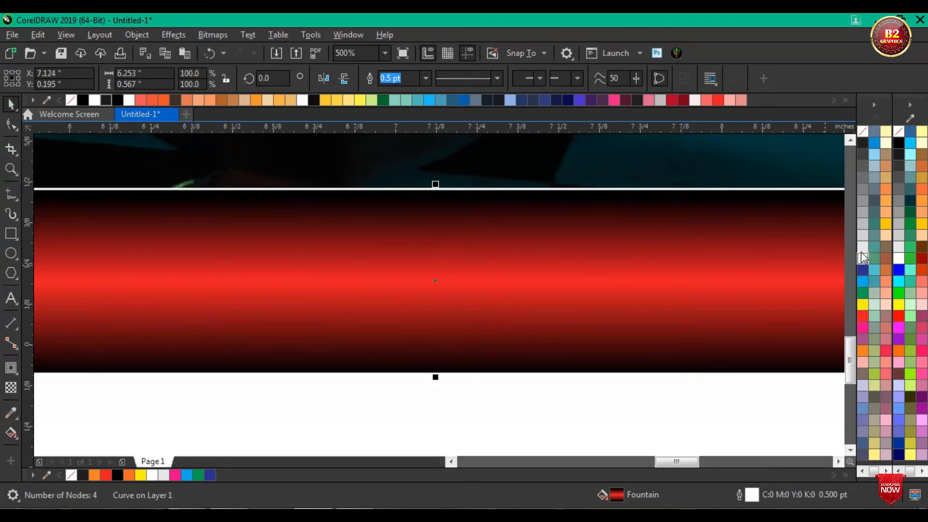
pyautogui.click(426, 78)
pyautogui.click(399, 132)
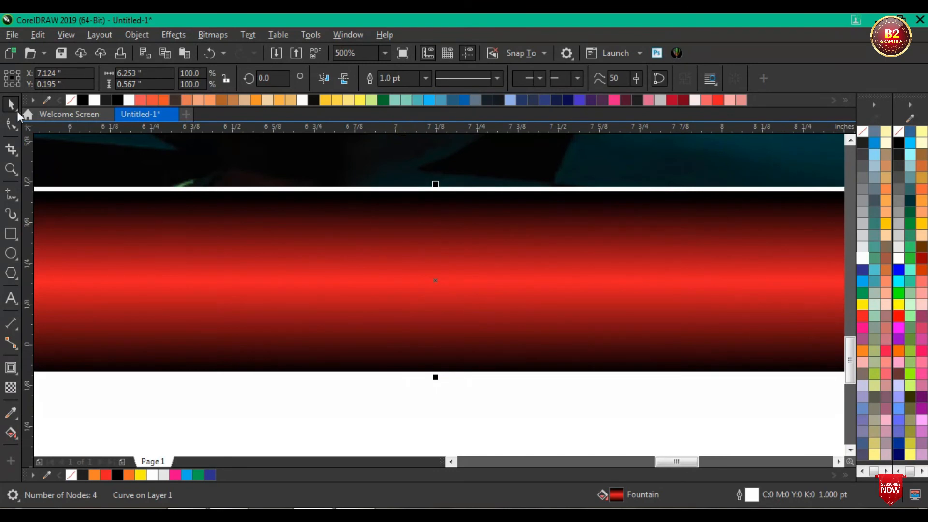
# Step: Move the strip slightly up and left onto the banner's bottom edge and PowerClip it inside the banner rectangle
pyautogui.scroll(-5, 538, 311)
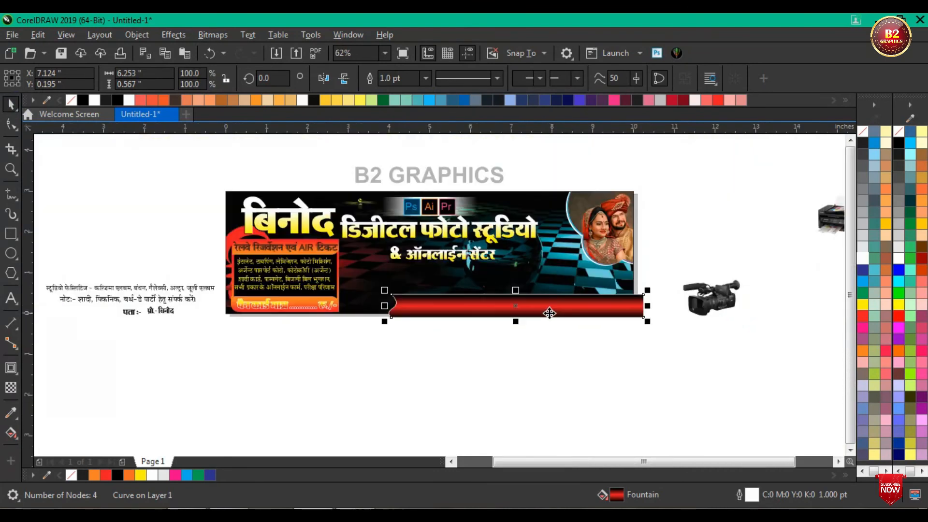
pyautogui.scroll(2, 597, 307)
pyautogui.moveTo(608, 310); pyautogui.dragTo(594, 303)
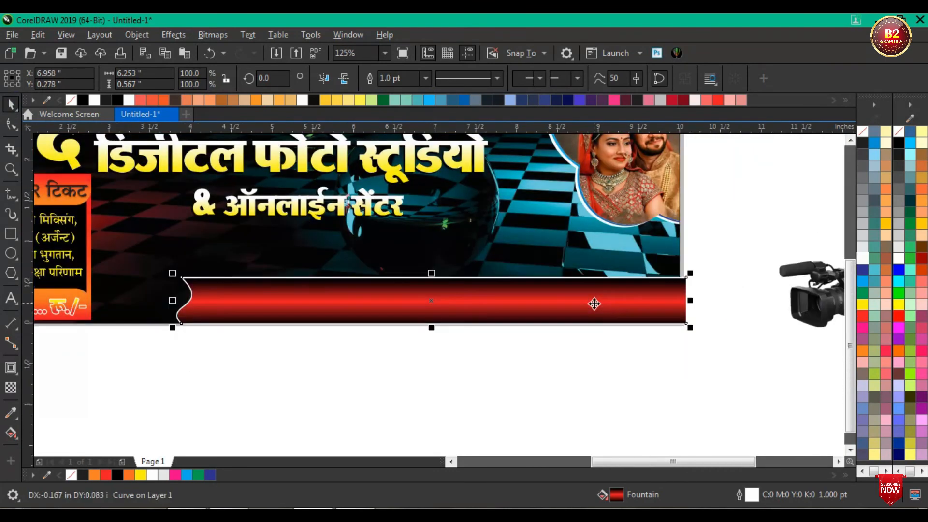
pyautogui.rightClick(561, 314)
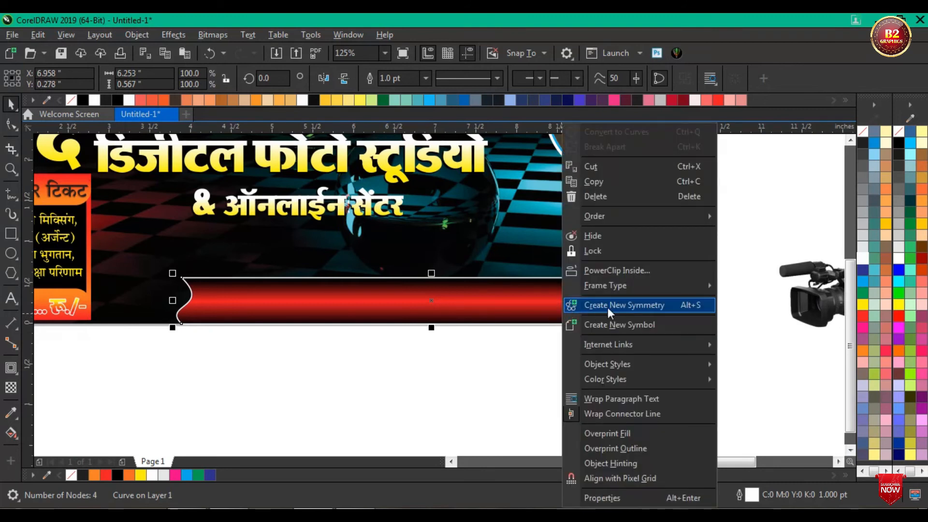
pyautogui.click(602, 268)
pyautogui.click(535, 247)
pyautogui.click(529, 281)
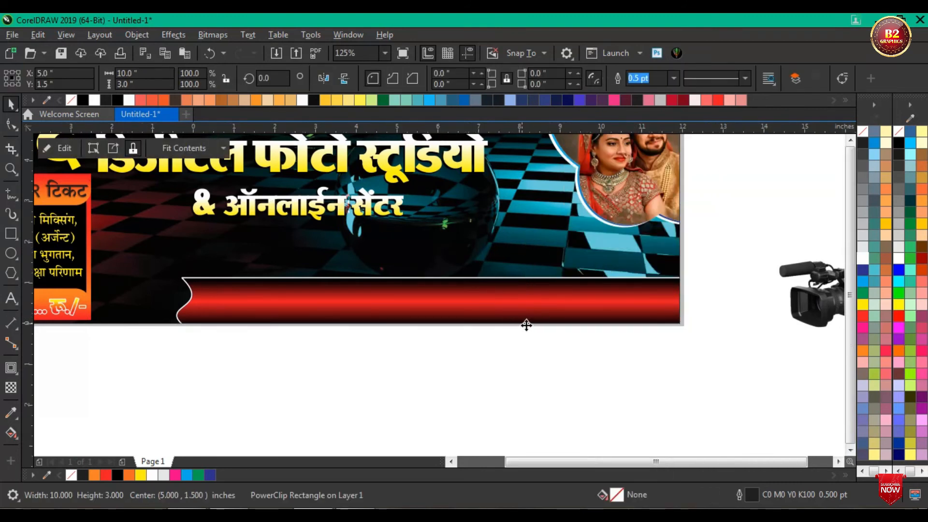
# Step: Move the studio facilities line and the note line together below the subtitle, just above the red strip
pyautogui.scroll(-2, 529, 325)
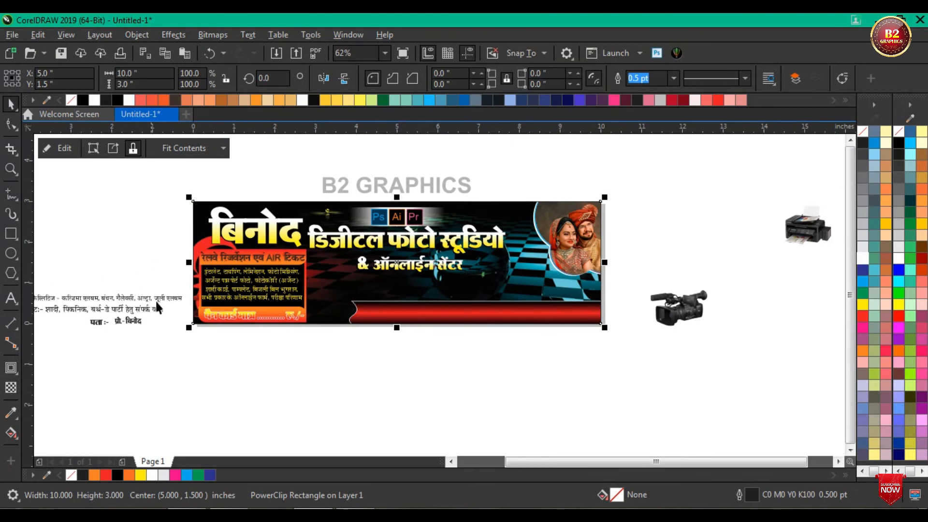
pyautogui.scroll(-3, 150, 304)
pyautogui.scroll(3, 116, 307)
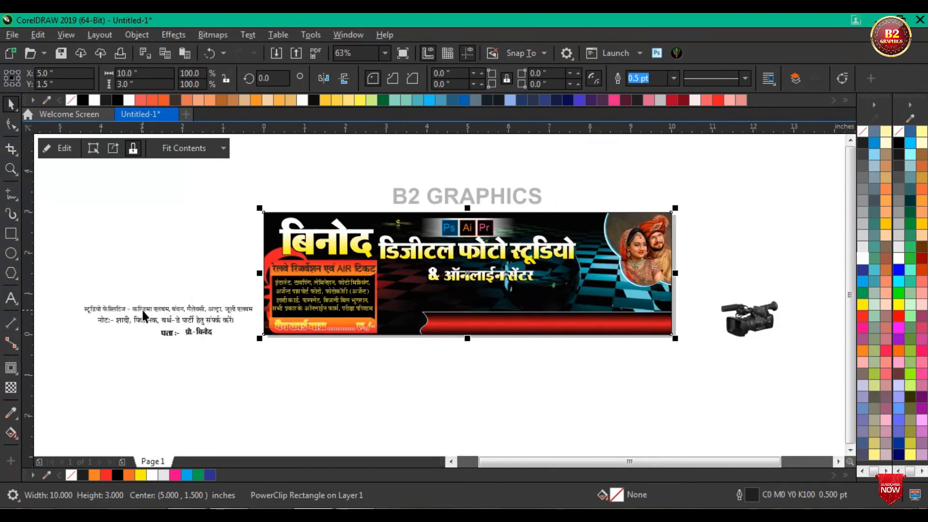
pyautogui.click(142, 310)
pyautogui.keyDown('shift'); pyautogui.click(150, 317); pyautogui.keyUp('shift')
pyautogui.moveTo(150, 317); pyautogui.dragTo(506, 299)
pyautogui.scroll(3, 537, 290)
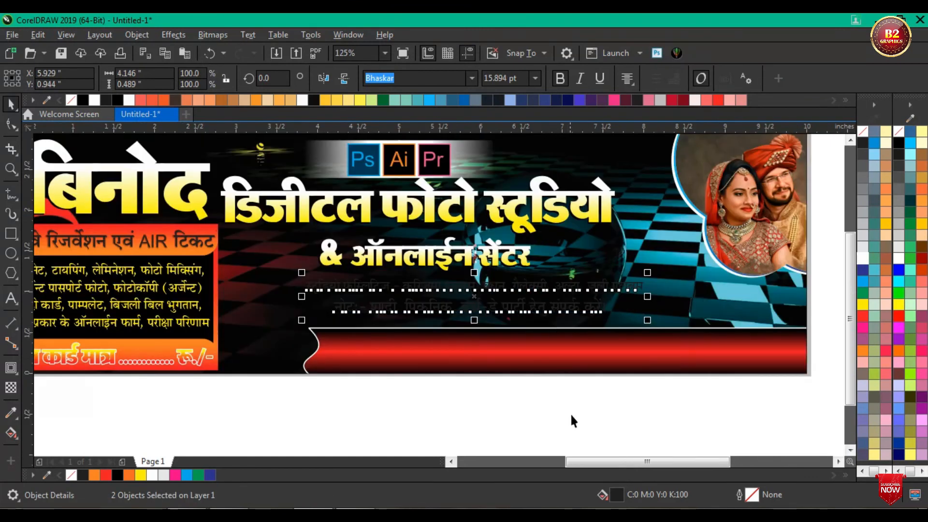
pyautogui.click(571, 421)
# Step: Colour the studio facilities line yellow and the note line beneath it white
pyautogui.scroll(2, 570, 291)
pyautogui.click(570, 291)
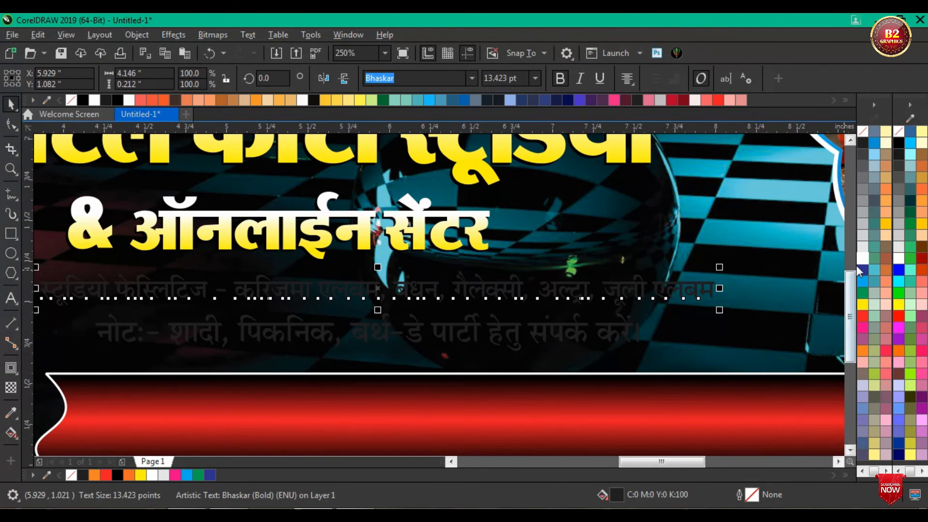
pyautogui.click(863, 304)
pyautogui.click(542, 329)
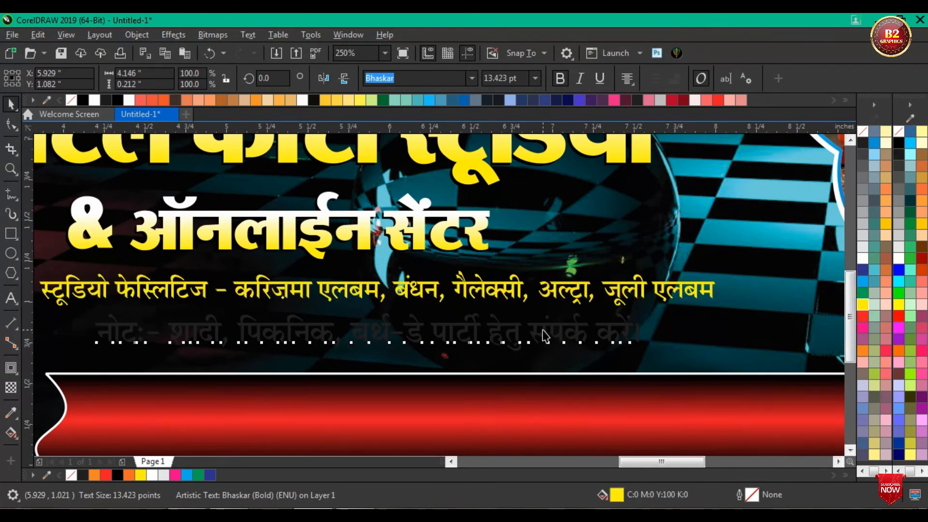
pyautogui.click(862, 259)
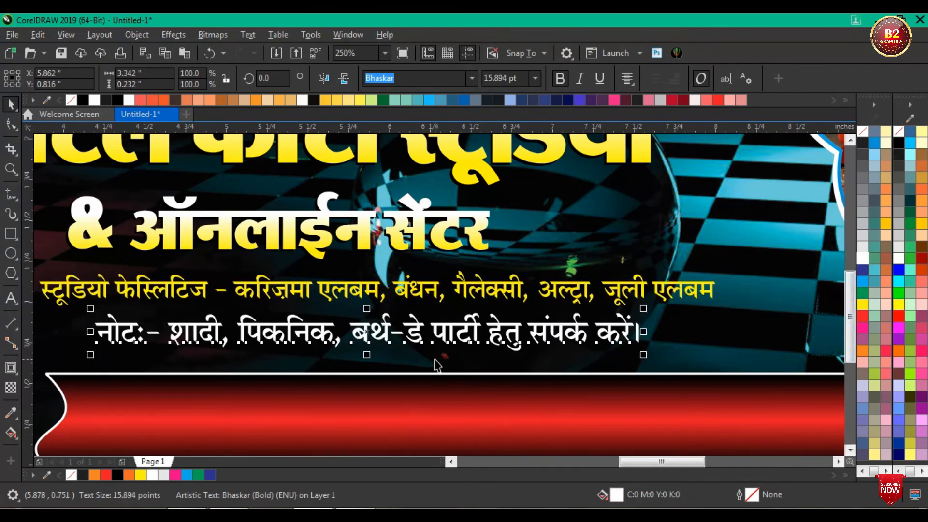
# Step: Place the camcorder picture above the strip beside the couple's photo and shrink it to about 1.07 × 0.68 in
pyautogui.scroll(-2, 593, 428)
pyautogui.scroll(-2, 519, 308)
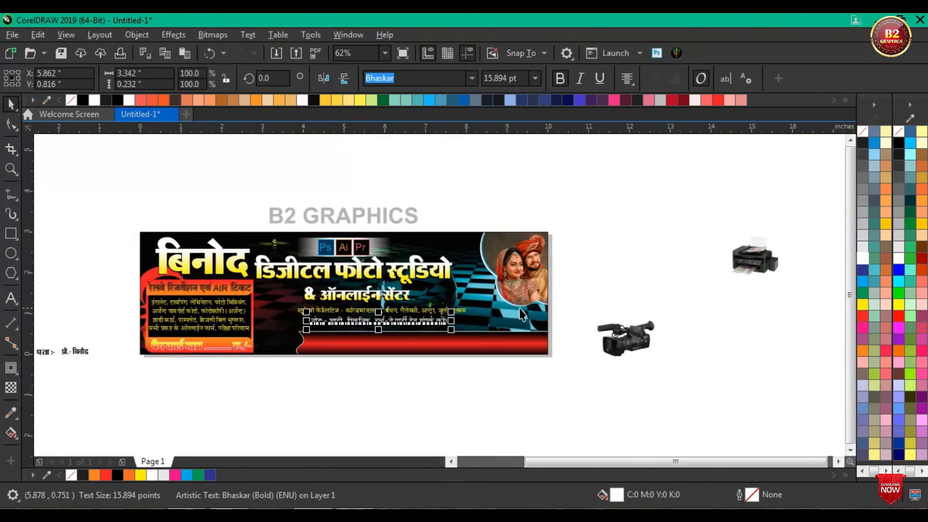
pyautogui.scroll(2, 593, 329)
pyautogui.moveTo(669, 360); pyautogui.dragTo(399, 302)
pyautogui.scroll(2, 399, 302)
pyautogui.moveTo(500, 233); pyautogui.dragTo(473, 249)
pyautogui.moveTo(406, 308)
pyautogui.mouseDown()
pyautogui.moveTo(393, 314)
pyautogui.moveTo(401, 318)
pyautogui.mouseUp()
pyautogui.scroll(-1, 401, 318)
# Step: Select the first studio title line with its shadow copy and enlarge both to about 5.41 × 0.81 in
pyautogui.scroll(-2, 503, 265)
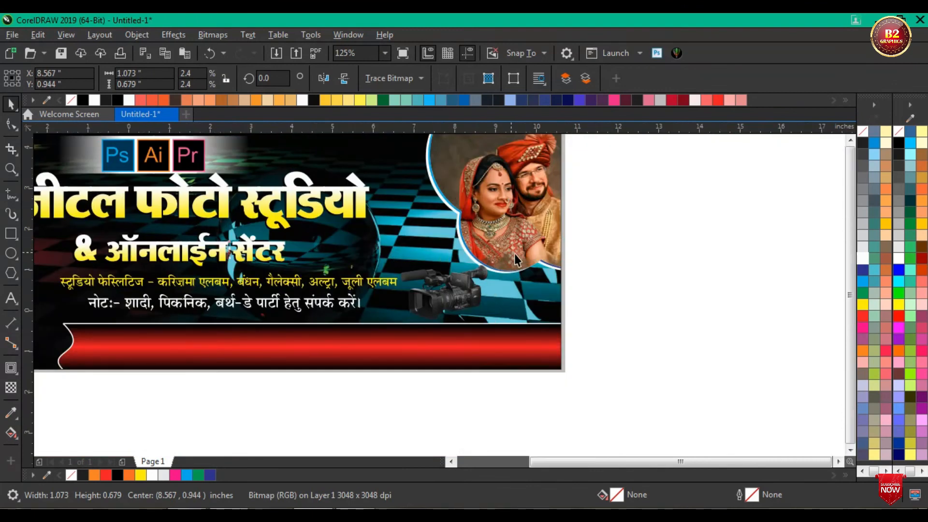
pyautogui.scroll(-3, 514, 255)
pyautogui.scroll(2, 445, 237)
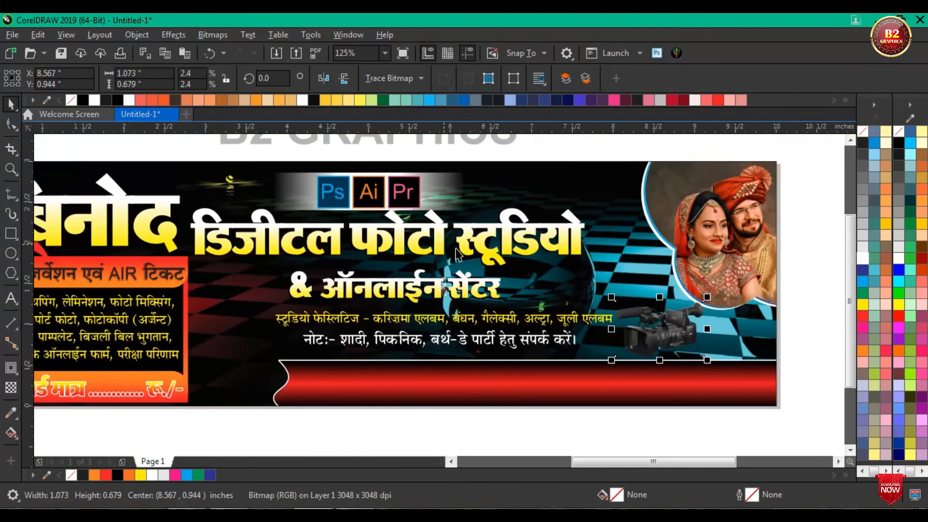
pyautogui.scroll(-2, 410, 229)
pyautogui.moveTo(640, 261); pyautogui.dragTo(285, 198)
pyautogui.moveTo(290, 212); pyautogui.dragTo(290, 212)
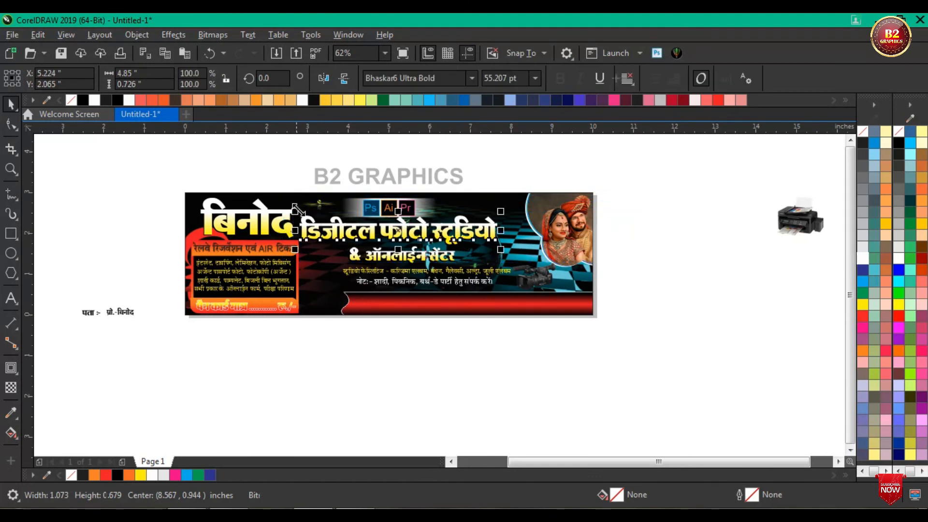
pyautogui.scroll(1, 505, 259)
pyautogui.moveTo(493, 238); pyautogui.dragTo(531, 256)
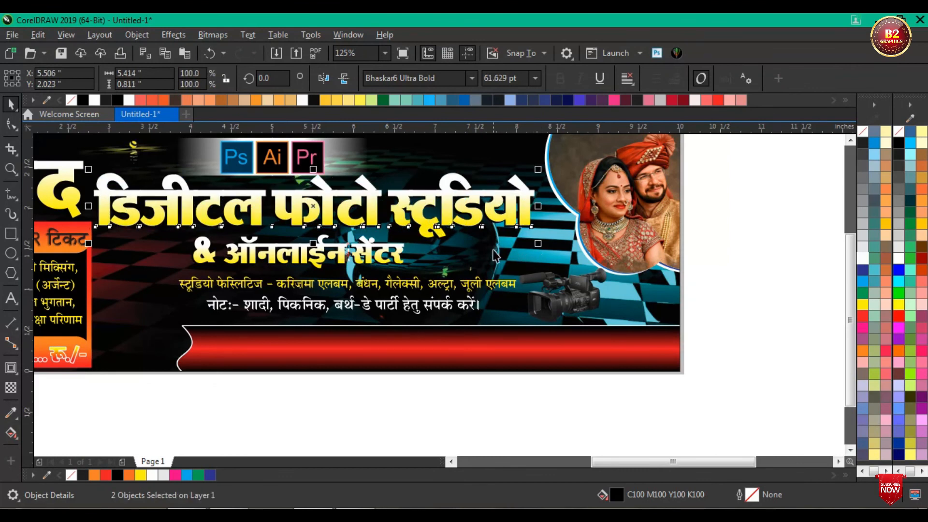
pyautogui.scroll(-1, 528, 259)
pyautogui.click(643, 301)
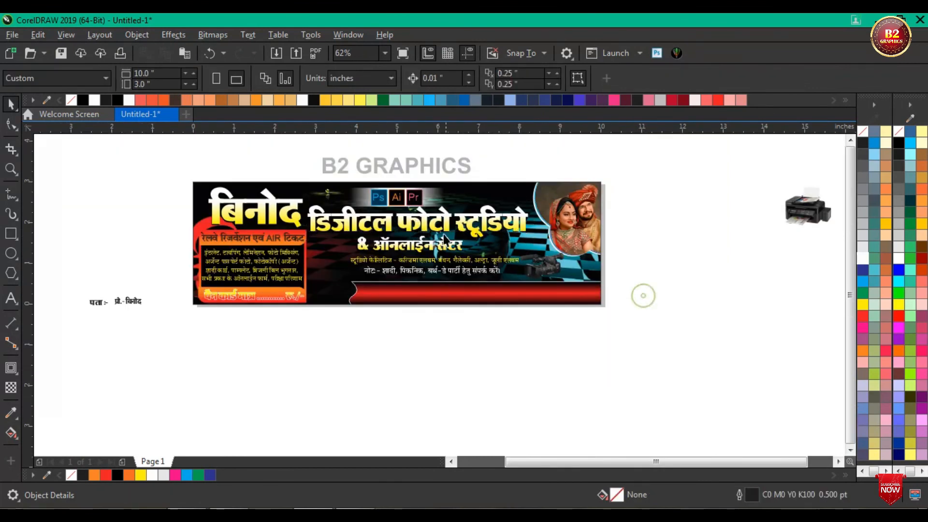
# Step: Select the gradient subtitle line with its shadow copy and enlarge both to about 2.75 × 0.45 in
pyautogui.scroll(1, 421, 240)
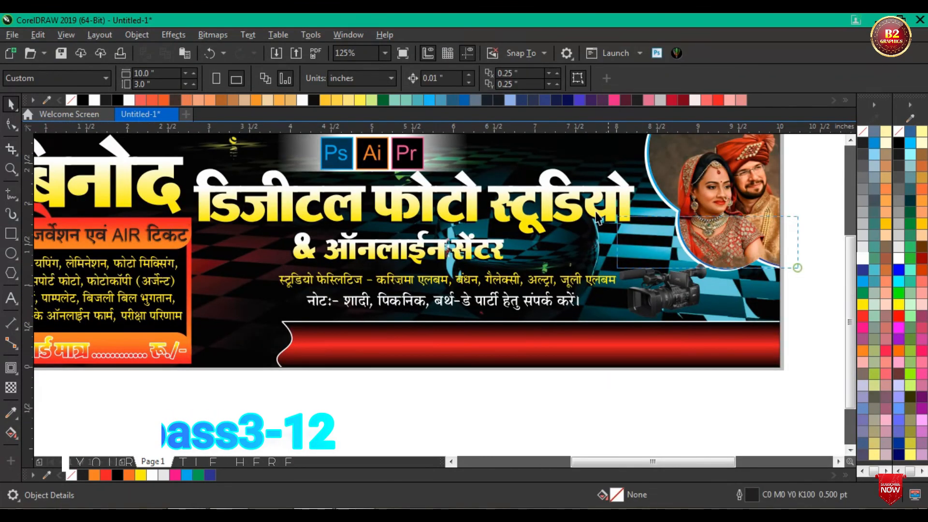
pyautogui.click(424, 268)
pyautogui.scroll(1, 539, 297)
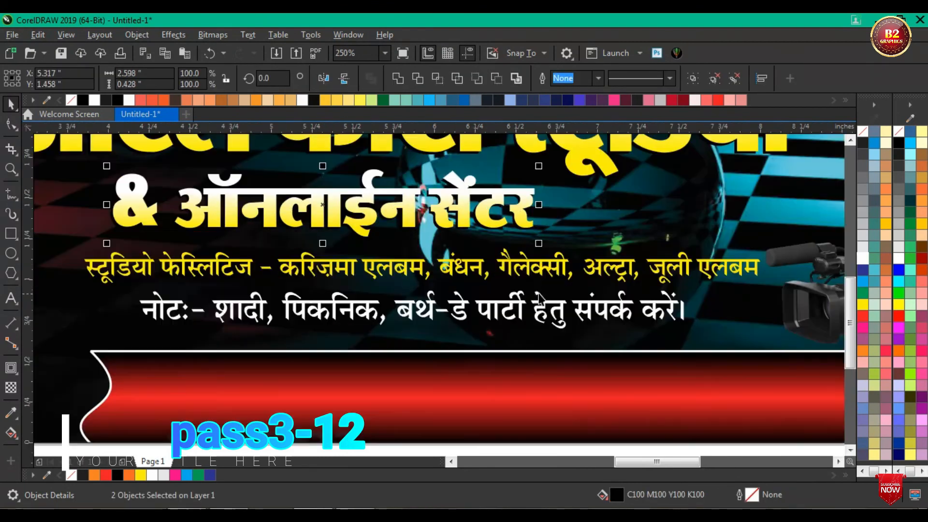
pyautogui.moveTo(540, 242); pyautogui.dragTo(565, 248)
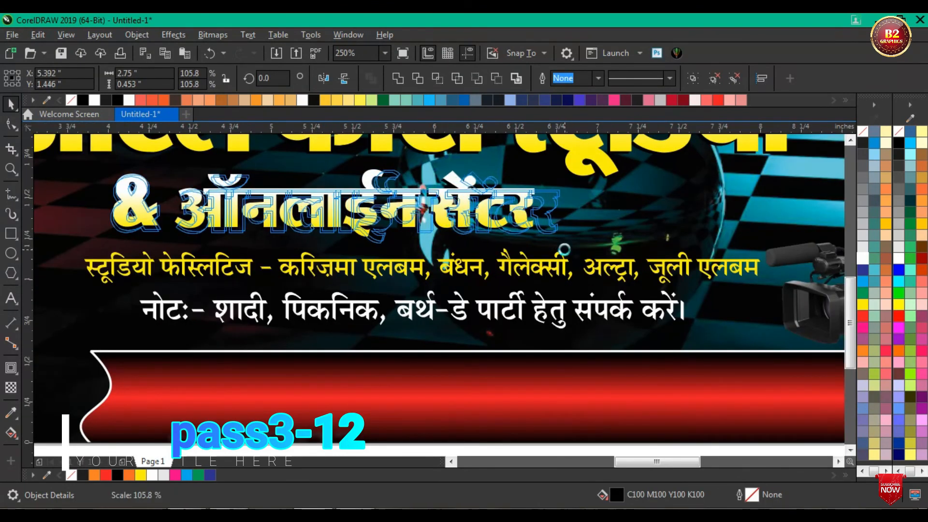
# Step: Select the note line and the studio facilities line together and nudge both slightly down towards the red strip
pyautogui.scroll(-1, 564, 247)
pyautogui.click(447, 285)
pyautogui.scroll(1, 468, 274)
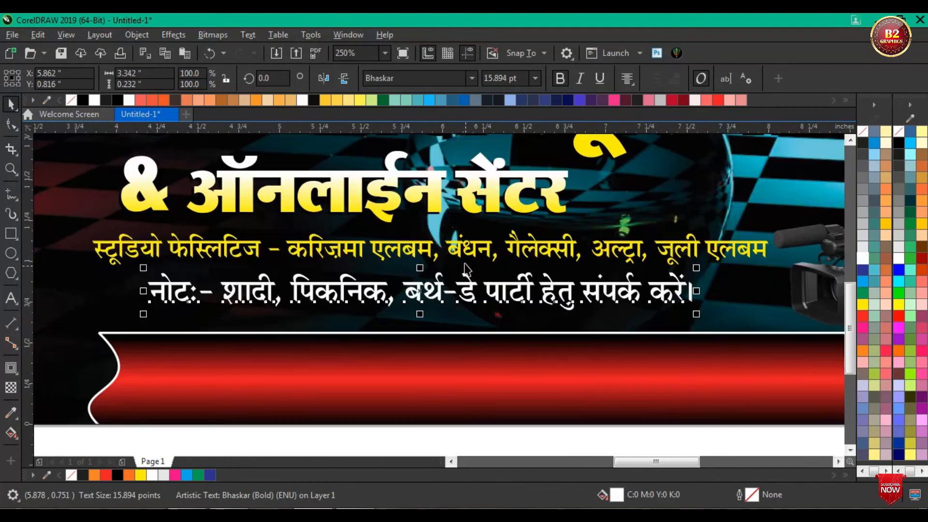
pyautogui.keyDown('shift'); pyautogui.click(434, 253); pyautogui.keyUp('shift')
pyautogui.press('Down')
pyautogui.press('Down')
pyautogui.press('Down')
pyautogui.press('Down')
pyautogui.press('Down')
pyautogui.press('Down')
pyautogui.press('Down')
pyautogui.press('Down')
pyautogui.press('Down')
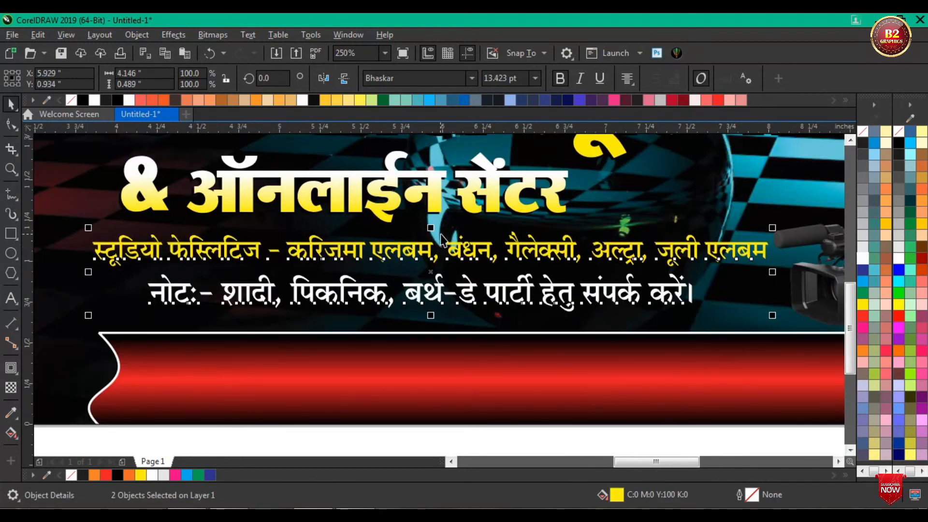
pyautogui.scroll(-1, 397, 218)
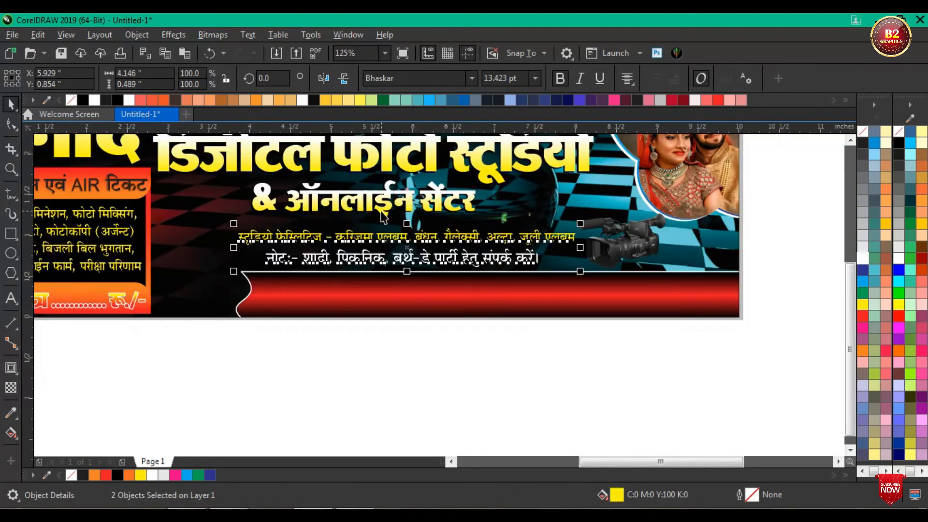
# Step: Reposition the camcorder picture slightly beside the facilities text and shrink it about its centre to about 1.01 × 0.64 in
pyautogui.scroll(1, 644, 234)
pyautogui.moveTo(618, 254)
pyautogui.mouseDown()
pyautogui.moveTo(616, 264)
pyautogui.moveTo(623, 258)
pyautogui.mouseUp()
pyautogui.click(691, 197)
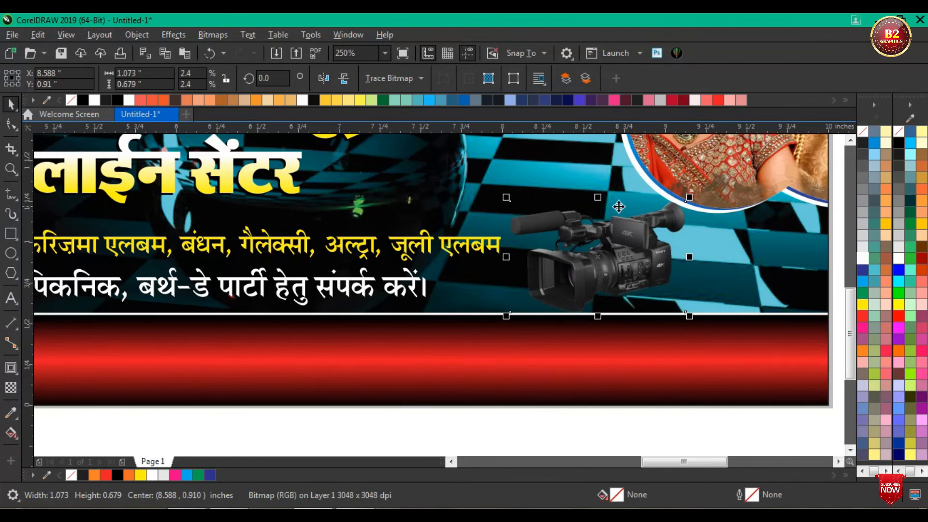
pyautogui.scroll(-1, 641, 207)
pyautogui.scroll(2, 653, 202)
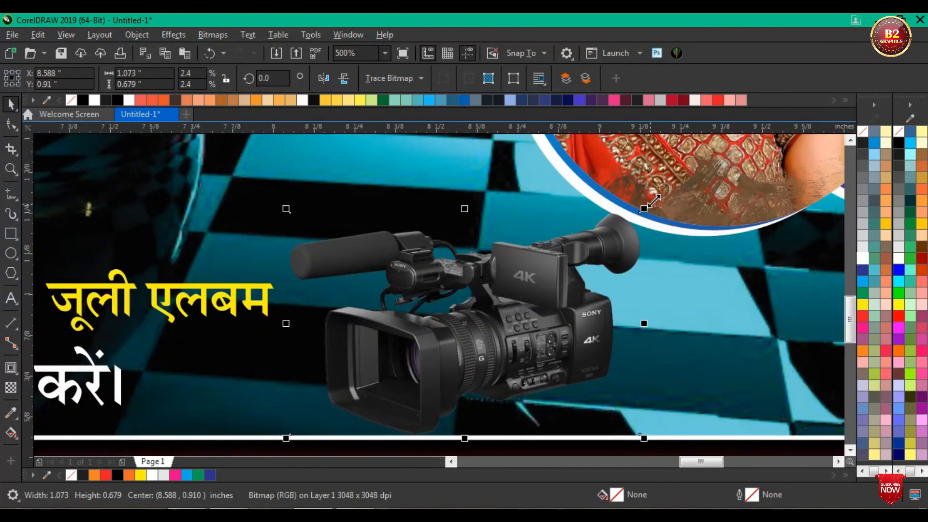
pyautogui.click(653, 202)
pyautogui.click(567, 266)
pyautogui.moveTo(644, 210); pyautogui.dragTo(626, 214)
pyautogui.scroll(-2, 625, 214)
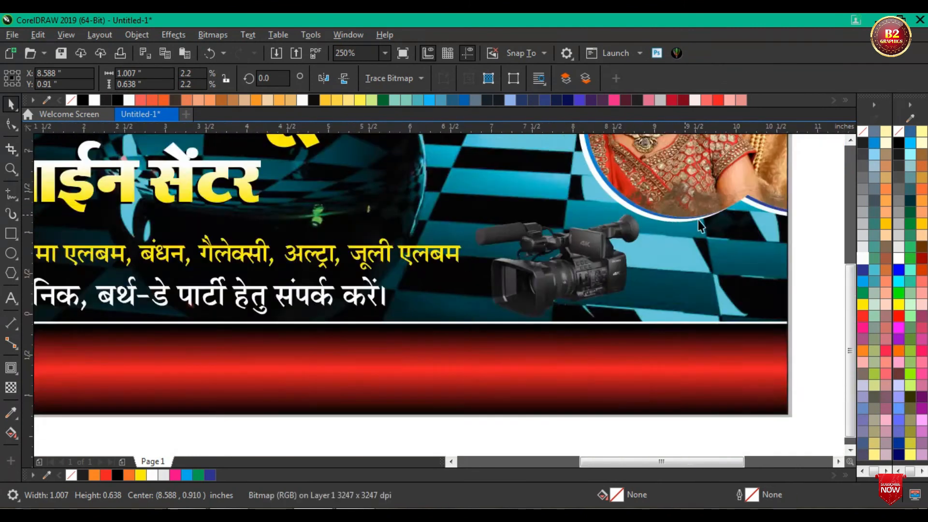
pyautogui.scroll(-1, 605, 243)
pyautogui.click(677, 308)
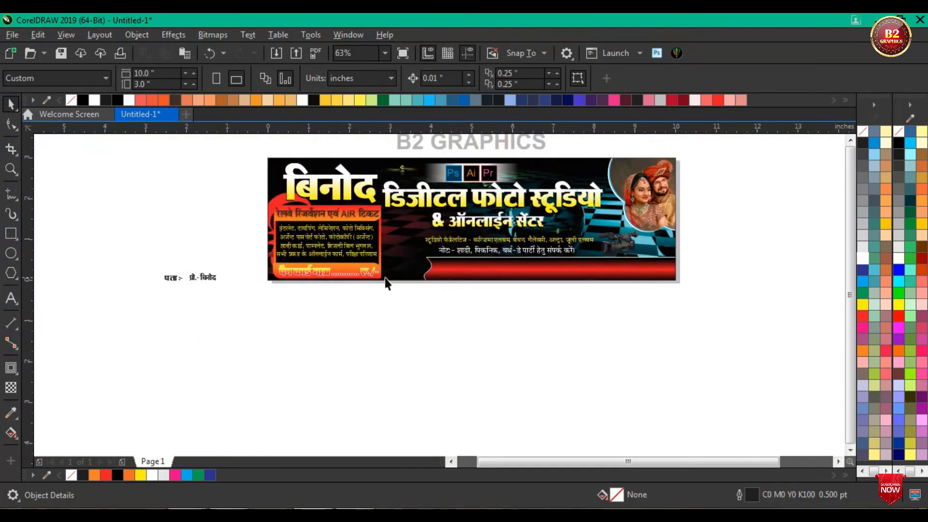
# Step: Place the printer picture between the service box and the red strip, shrinking it slightly to fit the gap
pyautogui.scroll(-1, 385, 278)
pyautogui.scroll(1, 513, 229)
pyautogui.moveTo(748, 237); pyautogui.dragTo(277, 306)
pyautogui.scroll(2, 275, 306)
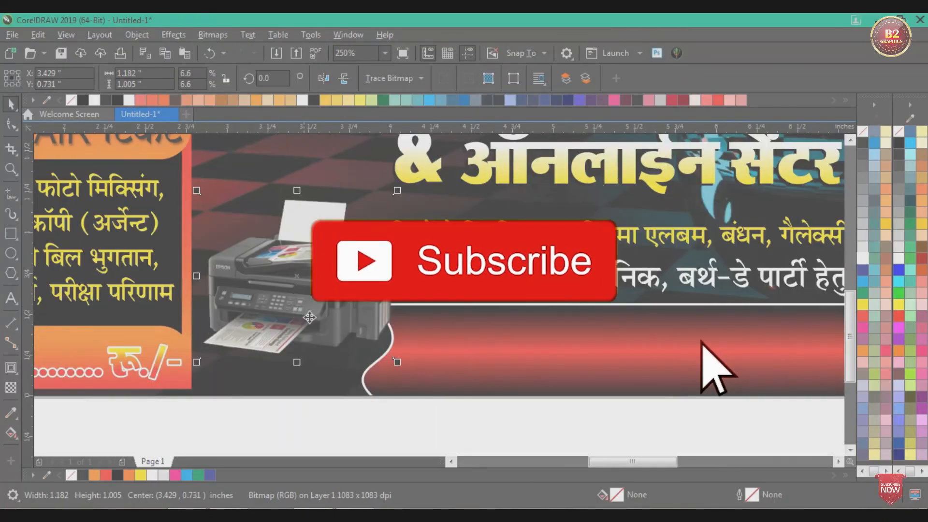
pyautogui.moveTo(397, 362); pyautogui.dragTo(384, 358)
pyautogui.moveTo(320, 300); pyautogui.dragTo(305, 313)
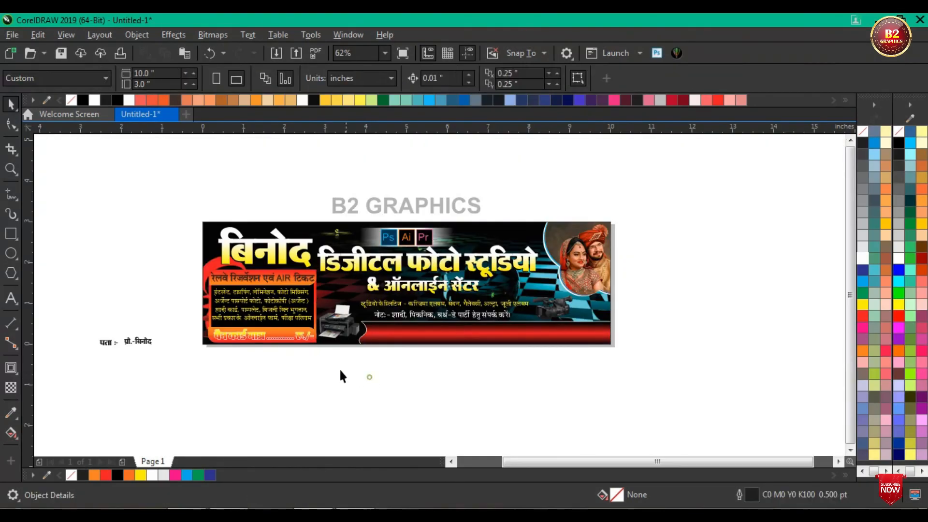
# Step: Move the address label "पता :-" onto the beginning of the red strip and fill it white
pyautogui.moveTo(108, 342); pyautogui.dragTo(382, 333)
pyautogui.scroll(3, 381, 334)
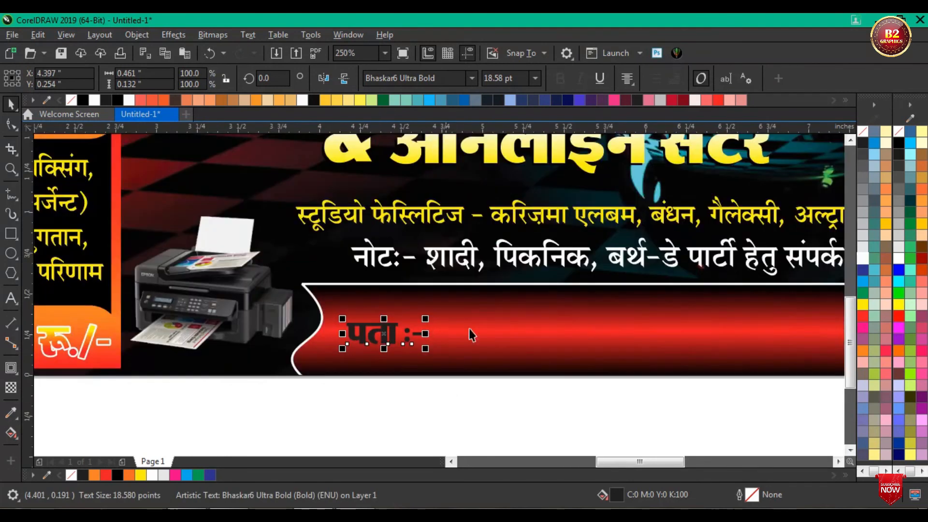
pyautogui.click(863, 304)
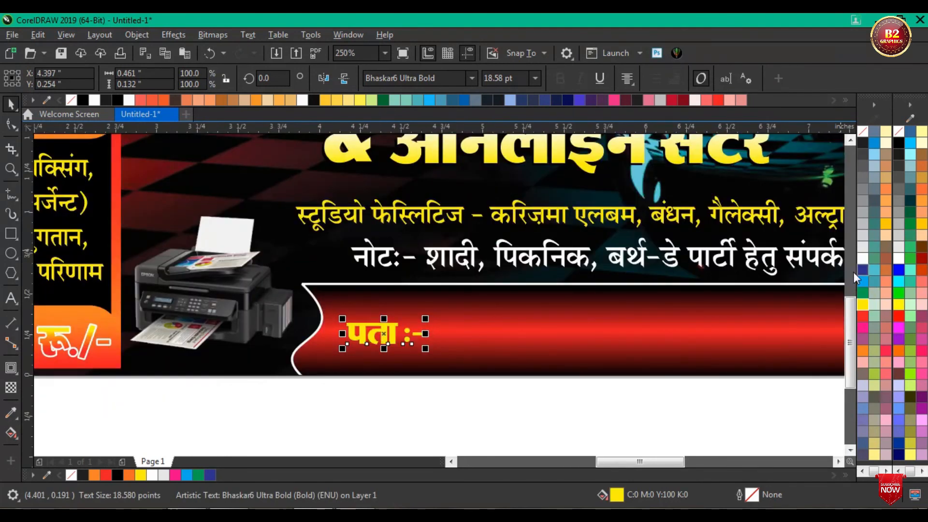
pyautogui.click(863, 258)
# Step: Enlarge the address label to about 0.81 × 0.23 in and settle it near the strip's curved end
pyautogui.moveTo(385, 338); pyautogui.dragTo(476, 369)
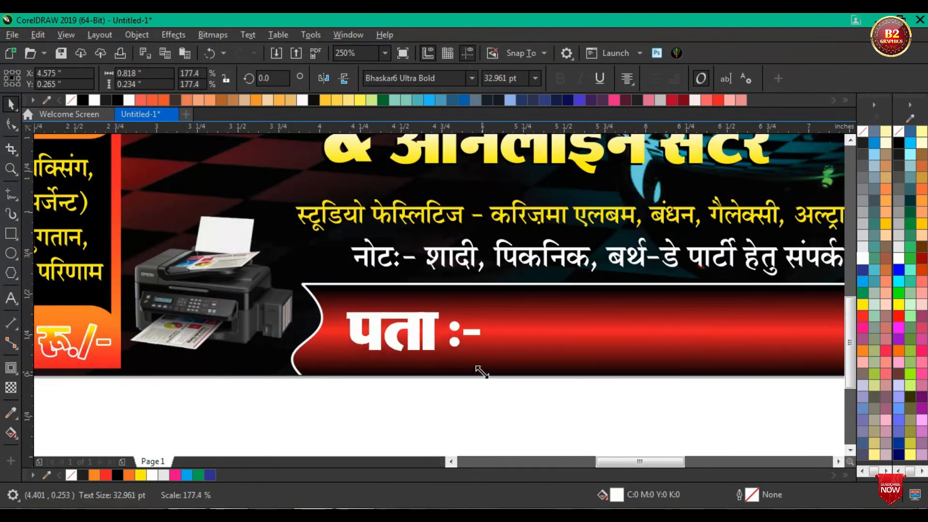
pyautogui.moveTo(404, 342); pyautogui.dragTo(399, 339)
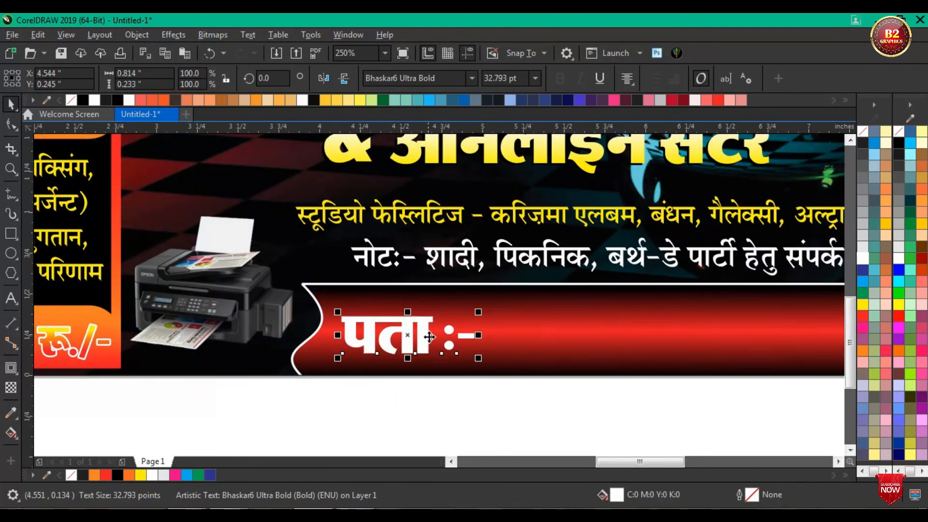
pyautogui.scroll(-2, 429, 338)
pyautogui.click(502, 378)
pyautogui.scroll(-2, 443, 366)
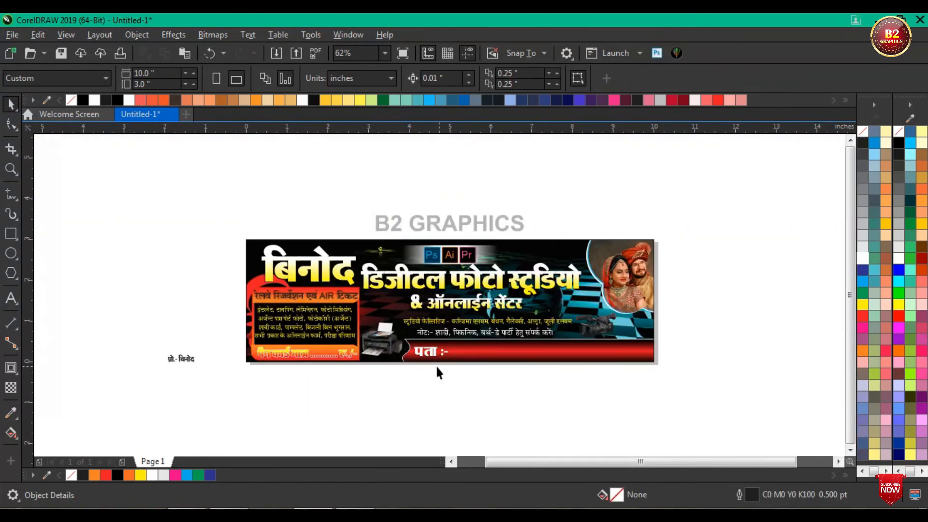
# Step: Place the proprietor's name line in the upper corner of the couple's photo and fill it white
pyautogui.moveTo(190, 357); pyautogui.dragTo(590, 243)
pyautogui.scroll(4, 620, 251)
pyautogui.click(862, 261)
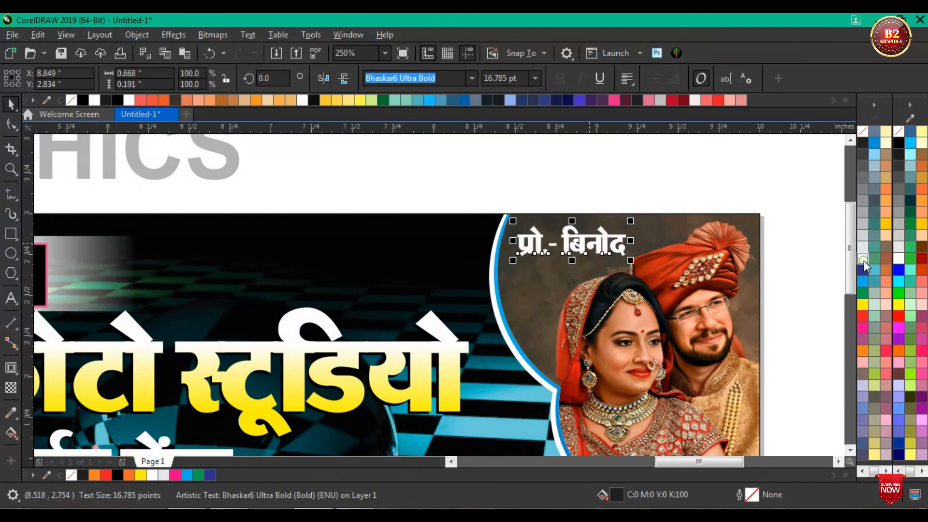
pyautogui.scroll(2, 579, 254)
pyautogui.moveTo(570, 250); pyautogui.dragTo(565, 243)
# Step: Give the proprietor's name line a black outline 1.0 pt wide
pyautogui.rightClick(861, 143)
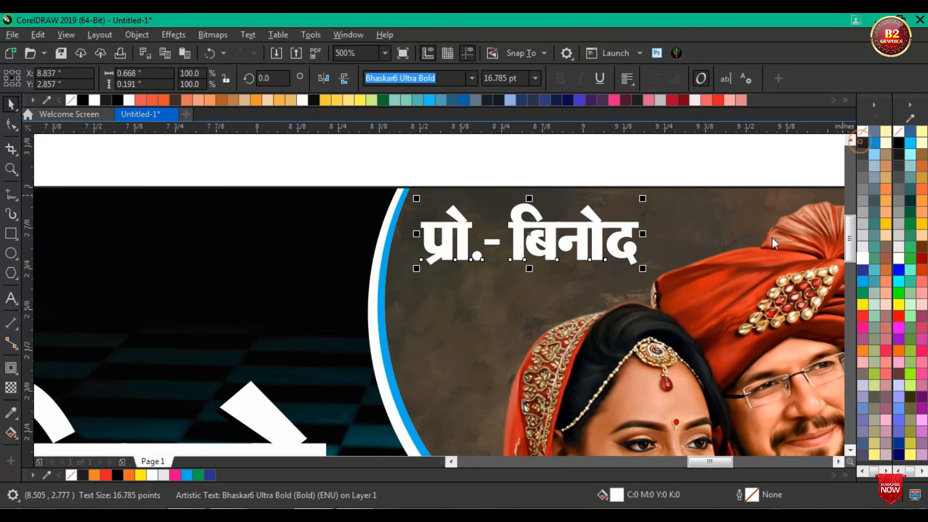
pyautogui.doubleClick(751, 494)
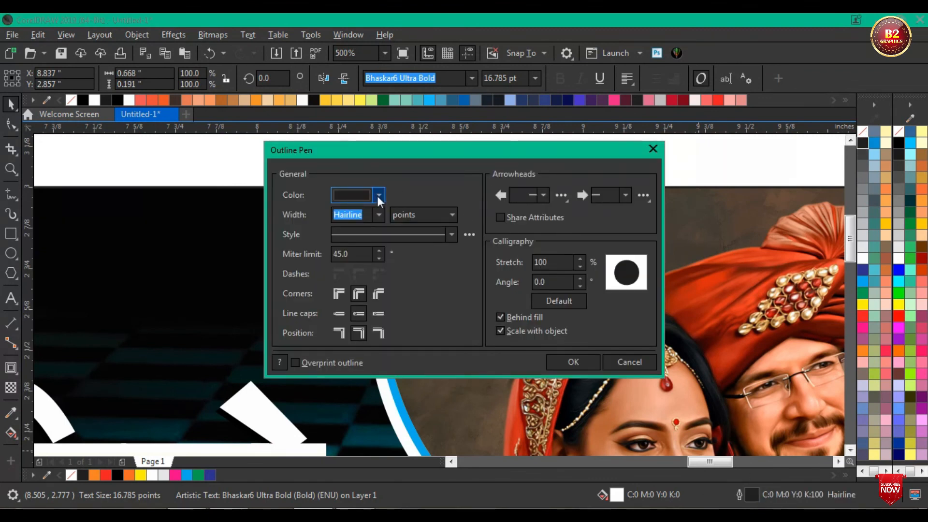
pyautogui.click(378, 214)
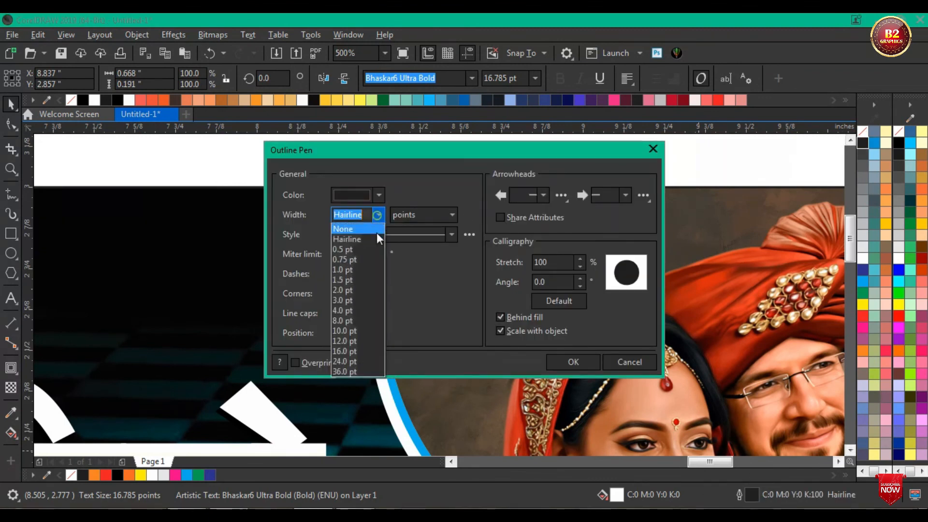
pyautogui.click(367, 270)
pyautogui.click(361, 292)
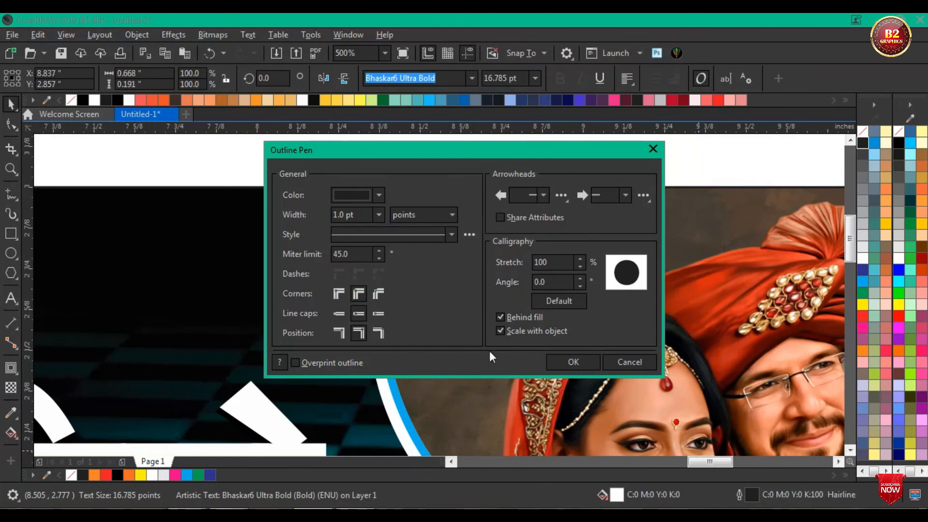
pyautogui.click(573, 361)
pyautogui.scroll(3, 613, 227)
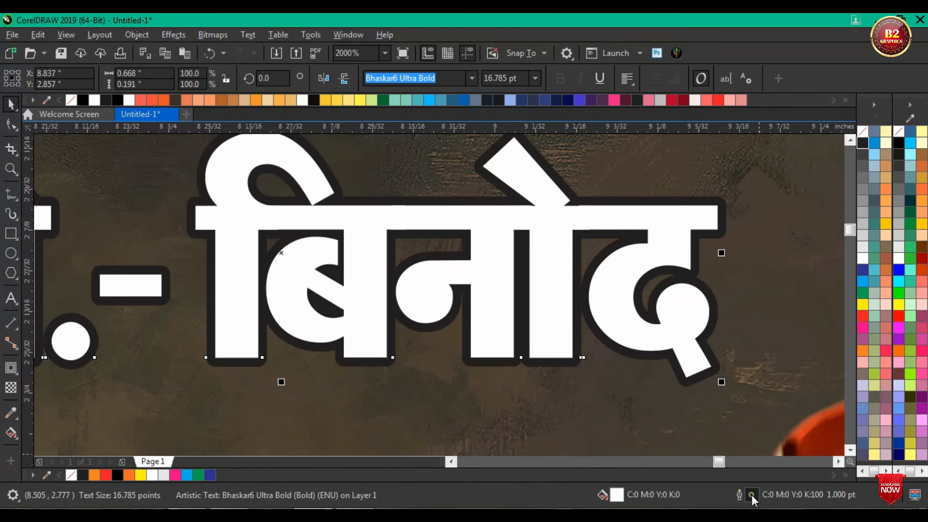
# Step: Change the name line's outline colour to the deeper black C75 M68 Y65 K90, then deselect the text
pyautogui.doubleClick(751, 495)
pyautogui.click(379, 195)
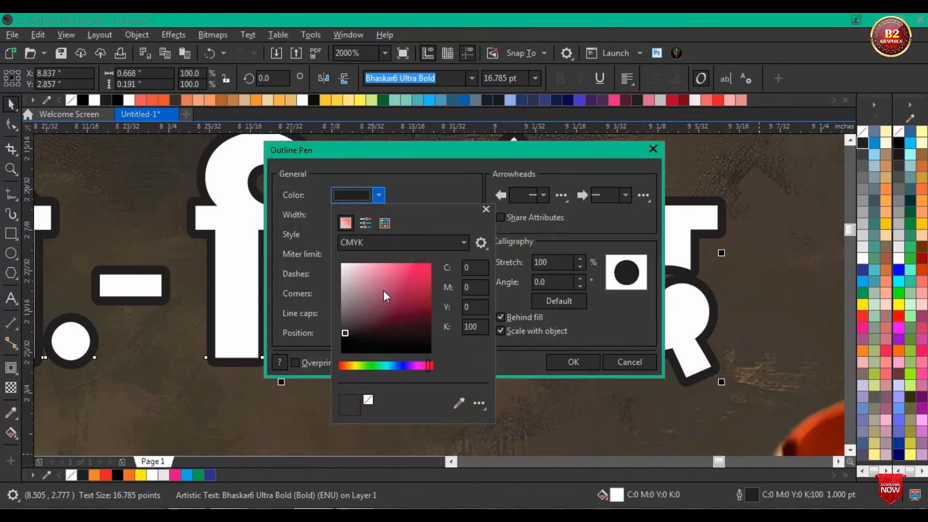
pyautogui.click(566, 358)
pyautogui.click(572, 362)
pyautogui.scroll(-10, 567, 312)
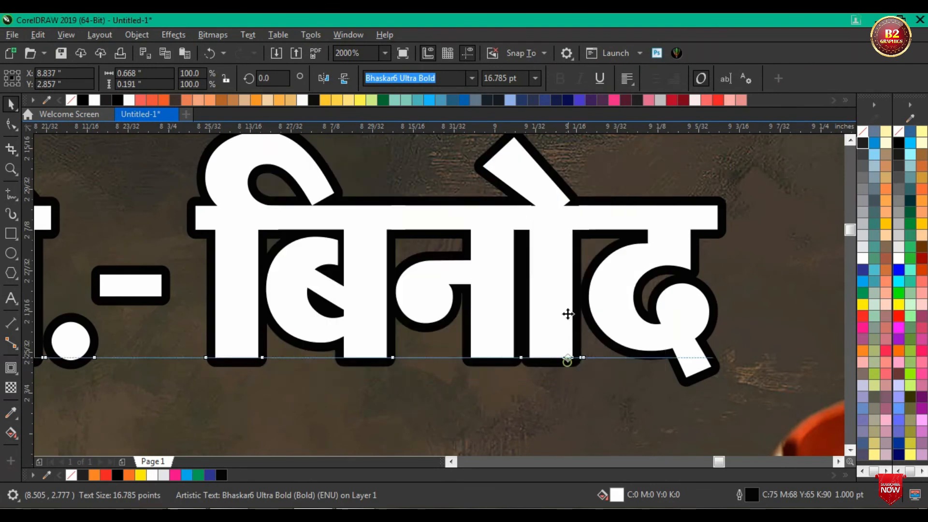
pyautogui.scroll(-3, 529, 242)
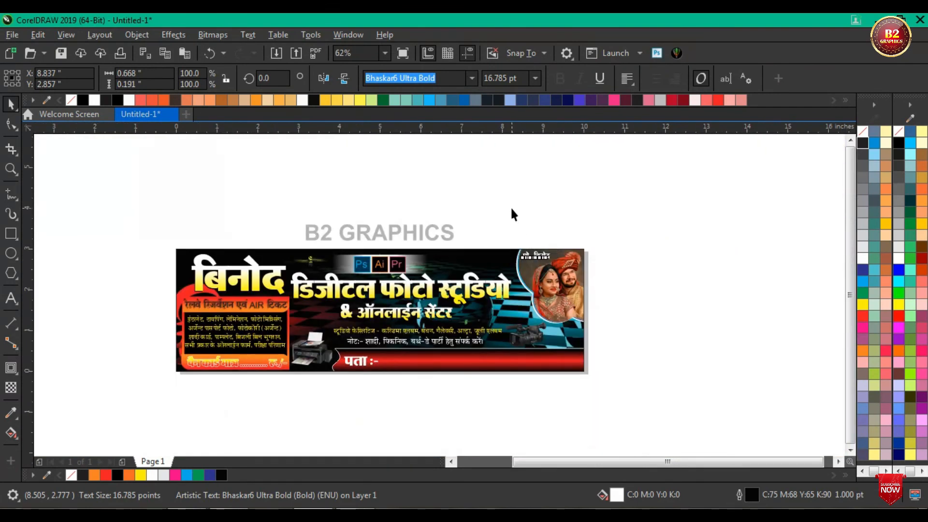
pyautogui.press('Escape')
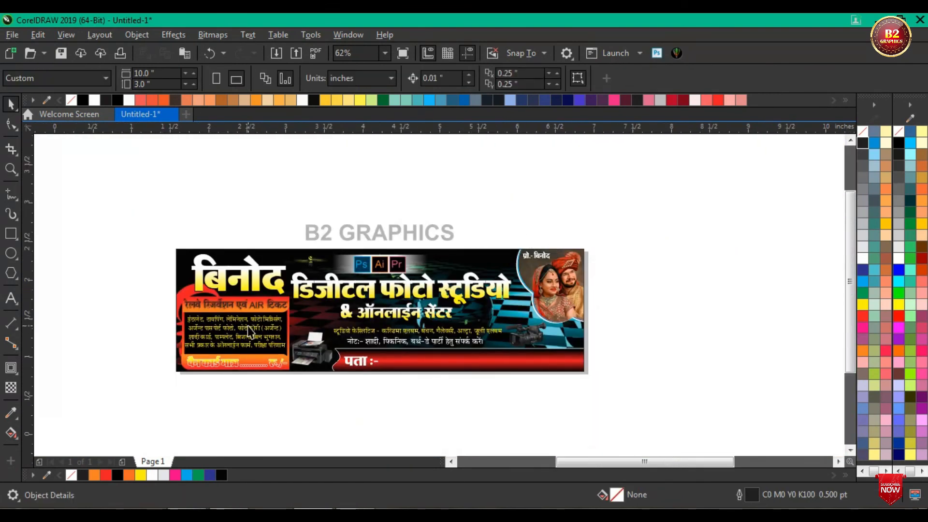
pyautogui.press('F4')
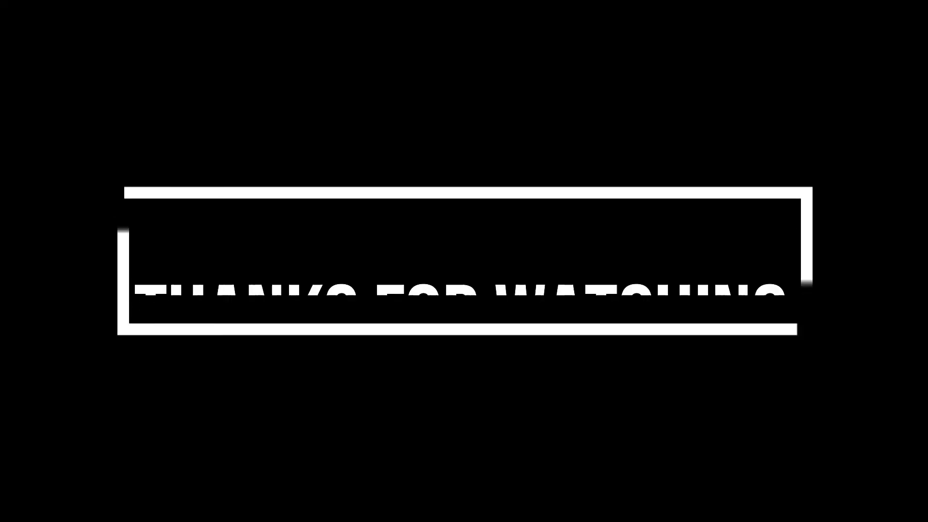